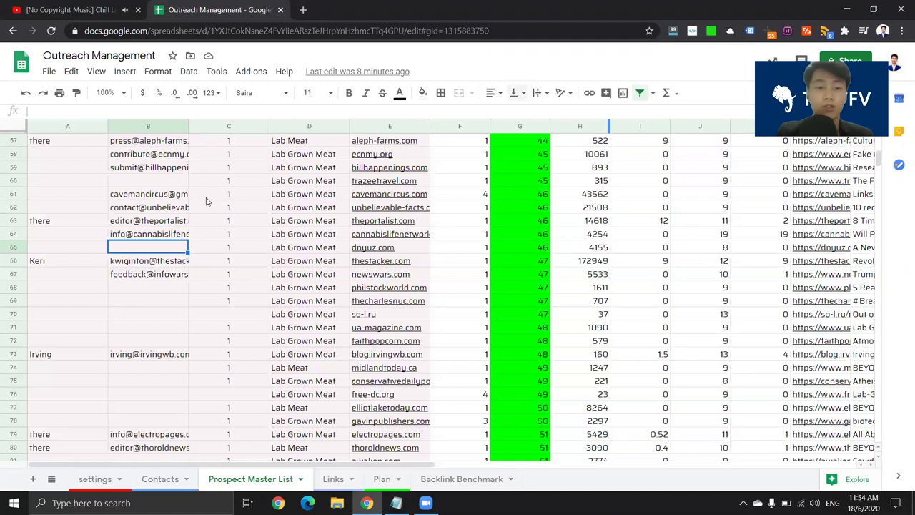
Examine the e-mail column of the prospect master list for websites that have no contact address.
{"action": "scroll", "coordinate": [291, 347], "scroll_direction": "up", "scroll_amount": 3}
{"action": "scroll", "coordinate": [269, 256], "scroll_direction": "down", "scroll_amount": 4}
{"action": "scroll", "coordinate": [269, 255], "scroll_direction": "up", "scroll_amount": 3}
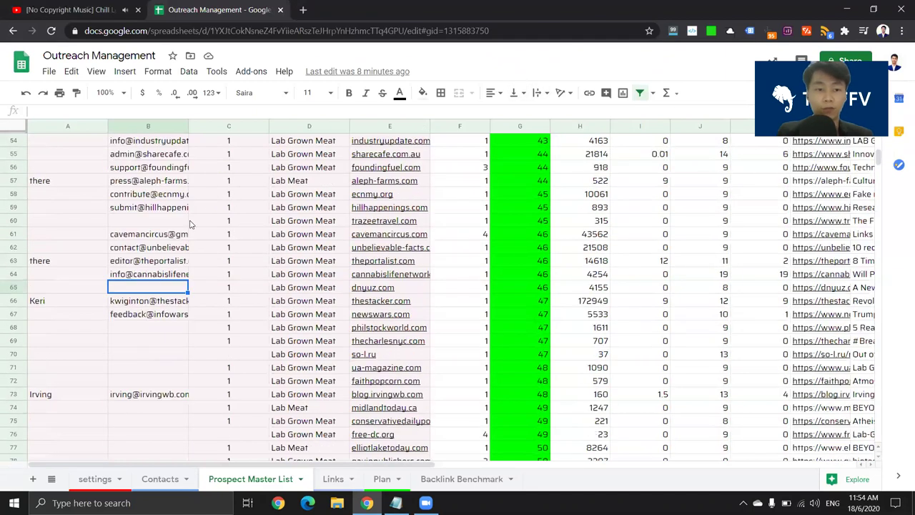
{"action": "left_click", "coordinate": [148, 276]}
{"action": "left_click", "coordinate": [147, 236]}
{"action": "scroll", "coordinate": [147, 236], "scroll_direction": "down", "scroll_amount": 4}
{"action": "scroll", "coordinate": [147, 236], "scroll_direction": "up", "scroll_amount": 5}
{"action": "left_click", "coordinate": [173, 222]}
{"action": "left_click", "coordinate": [161, 278]}
{"action": "left_click", "coordinate": [156, 261]}
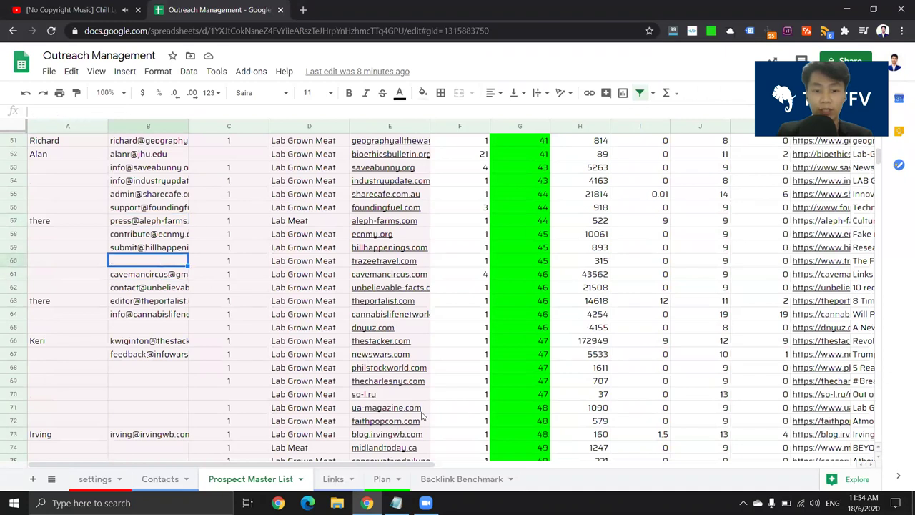
Switch to Notepad and list "- Hunter" and "- Snov" on separate lines beneath "Use Free Tools".
{"action": "left_click", "coordinate": [396, 503]}
{"action": "triple_click", "coordinate": [89, 91]}
{"action": "left_click", "coordinate": [143, 92]}
{"action": "key", "text": "Return"}
{"action": "type", "text": "-"}
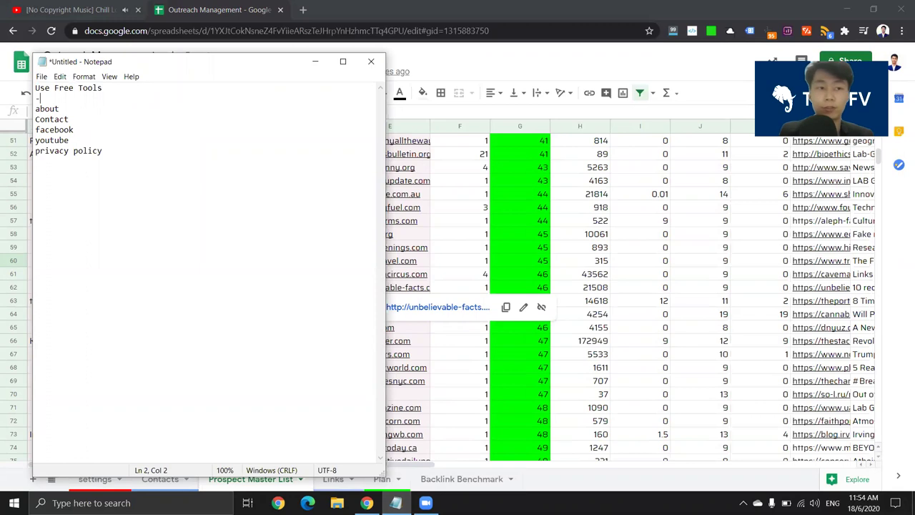
{"action": "type", "text": " Hunter"}
{"action": "key", "text": "Return"}
{"action": "type", "text": "- Snov"}
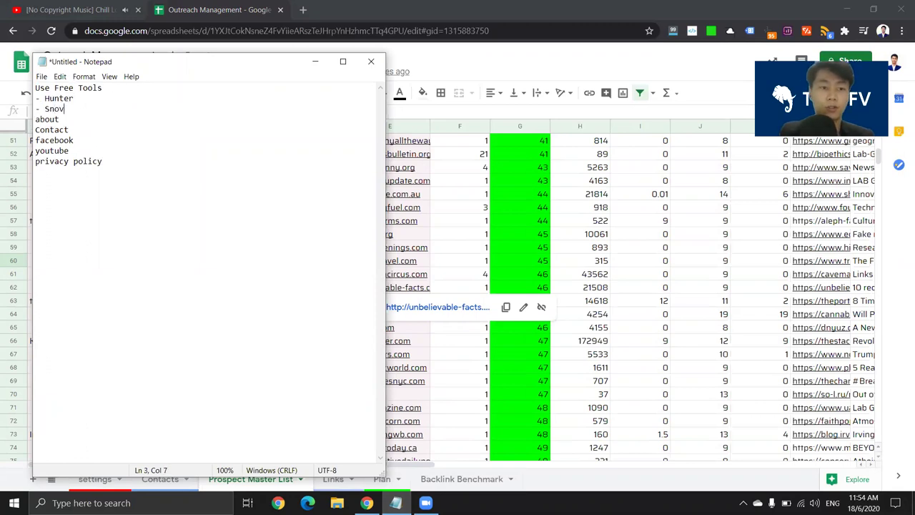
{"action": "key", "text": "Return"}
{"action": "type", "text": "- get"}
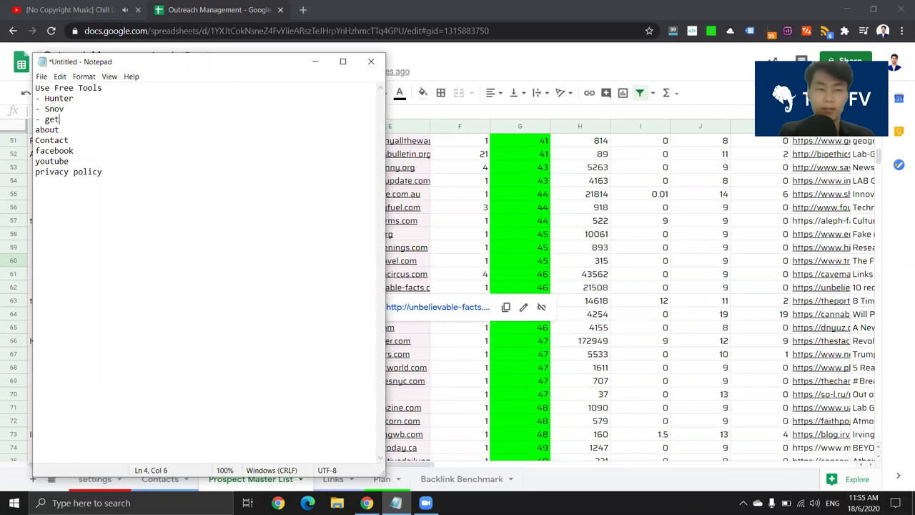
{"action": "type", "text": "mailsany"}
{"action": "key", "text": "BackSpace"}
{"action": "key", "text": "BackSpace"}
{"action": "key", "text": "BackSpace"}
{"action": "key", "text": "BackSpace"}
{"action": "key", "text": "BackSpace"}
{"action": "key", "text": "BackSpace"}
{"action": "key", "text": "BackSpace"}
{"action": "key", "text": "BackSpace"}
{"action": "key", "text": "BackSpace"}
{"action": "key", "text": "BackSpace"}
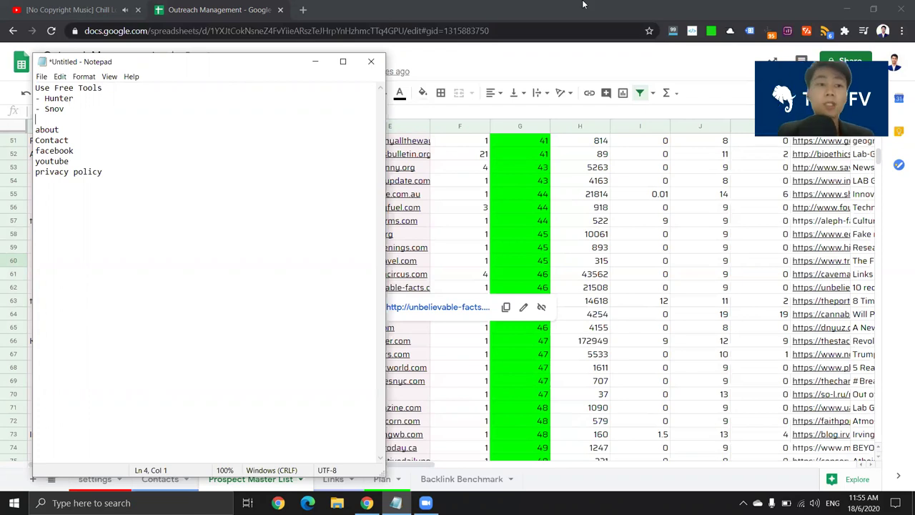
Return to the prospect list in the browser and open the trazeetravel.com website linked in row 60.
{"action": "left_click", "coordinate": [364, 6]}
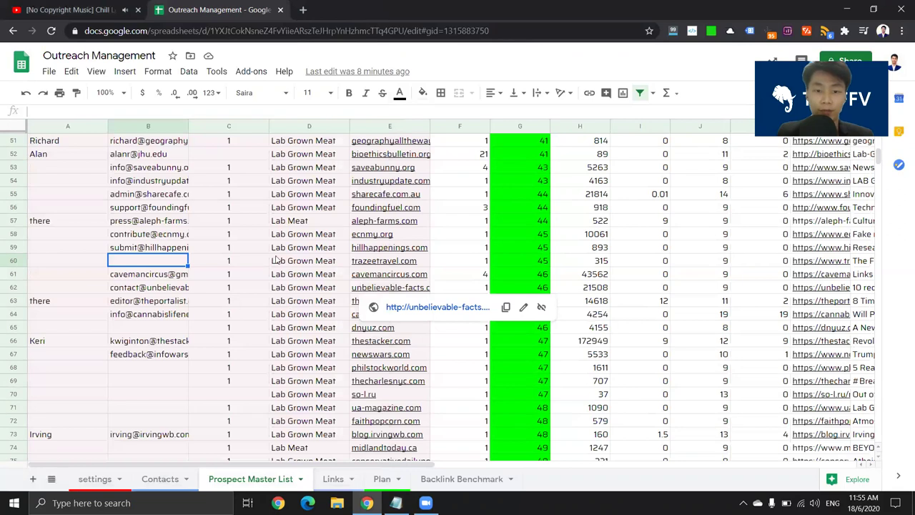
{"action": "left_click", "coordinate": [337, 261]}
{"action": "left_click", "coordinate": [131, 264]}
{"action": "left_click", "coordinate": [4, 261]}
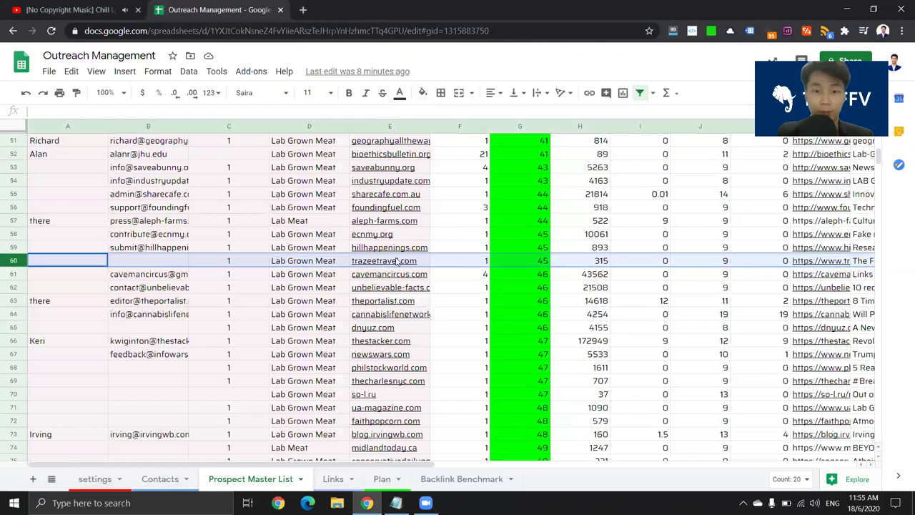
{"action": "left_click", "coordinate": [398, 262]}
{"action": "left_click", "coordinate": [404, 279]}
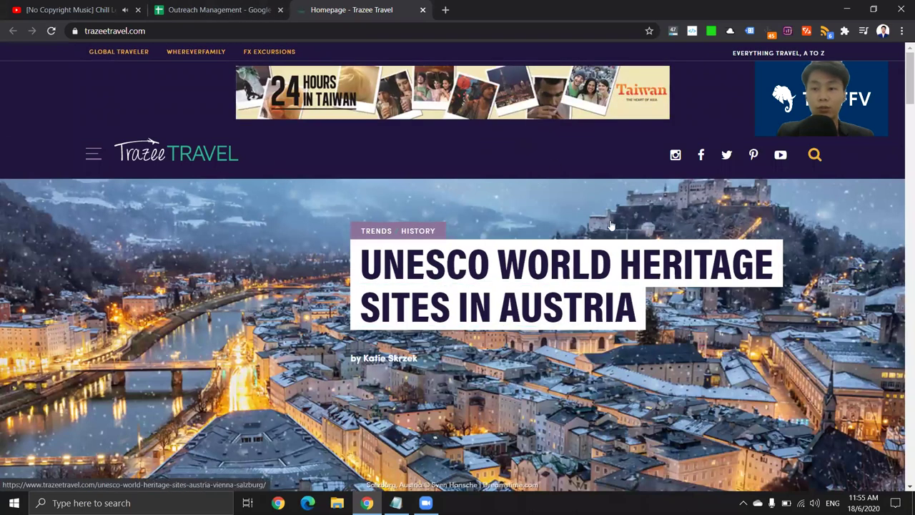
{"action": "key", "text": "alt+Tab"}
{"action": "key", "text": "shift+Home"}
{"action": "left_click", "coordinate": [162, 138]}
{"action": "left_click", "coordinate": [315, 60]}
{"action": "mouse_move", "coordinate": [282, 53]}
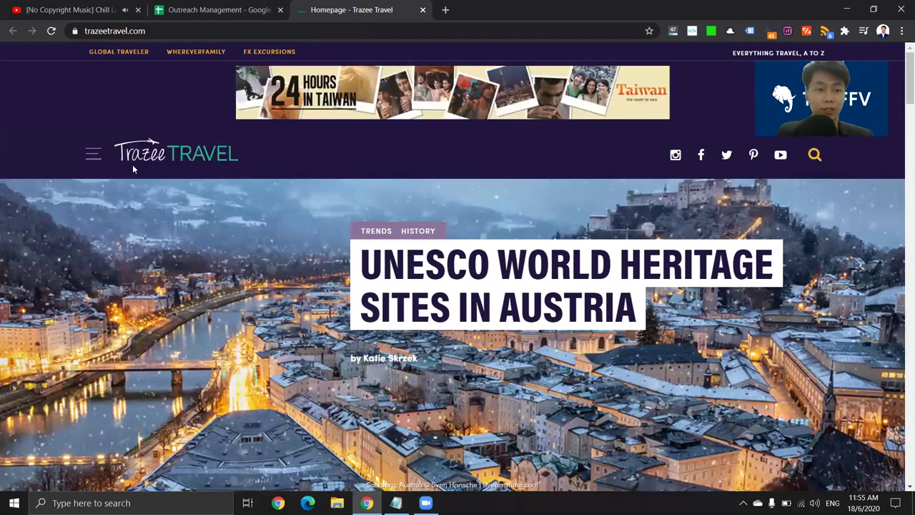
Expand About Us in the Trazee Travel site navigation and open the Digital Edition publication.
{"action": "left_click", "coordinate": [93, 154]}
{"action": "scroll", "coordinate": [151, 338], "scroll_direction": "down", "scroll_amount": 1}
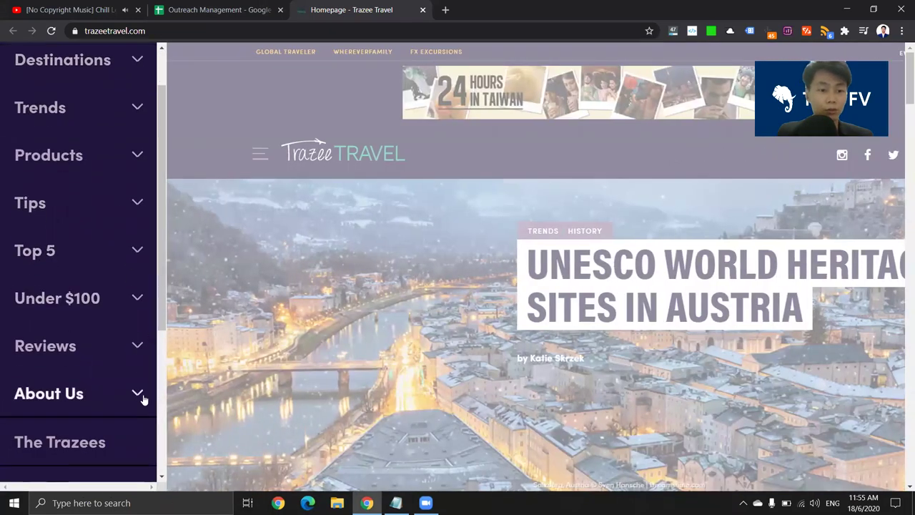
{"action": "left_click", "coordinate": [139, 396]}
{"action": "right_click", "coordinate": [62, 394]}
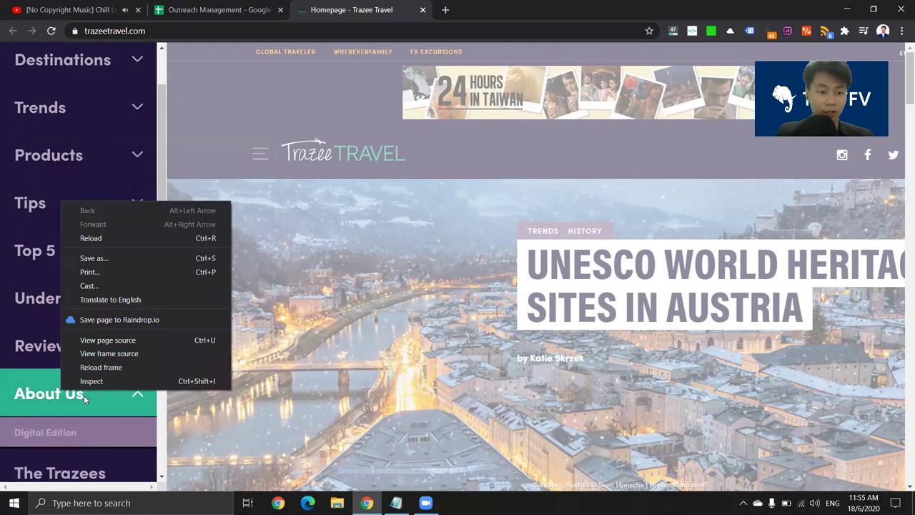
{"action": "right_click", "coordinate": [54, 433]}
{"action": "left_click", "coordinate": [109, 319]}
{"action": "left_click", "coordinate": [468, 7]}
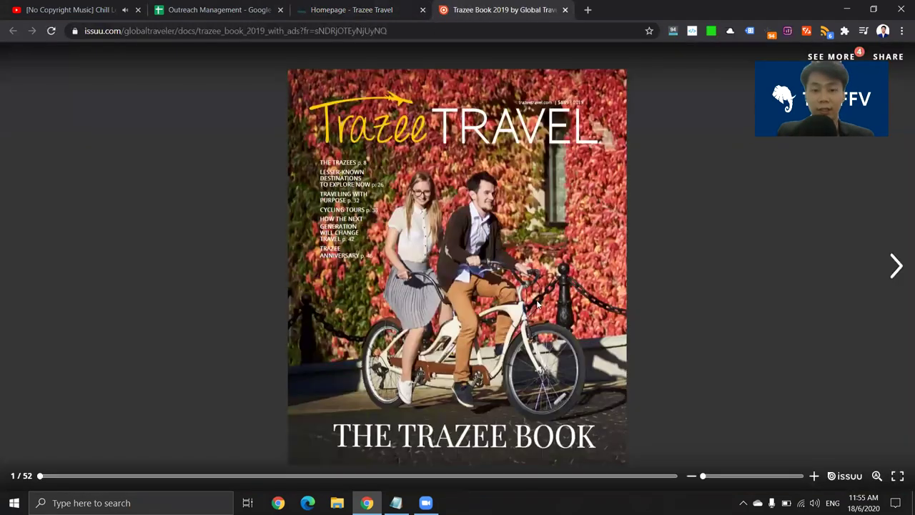
Turn to pages 2-3 of the Trazee Book and search the publication for "@".
{"action": "left_click", "coordinate": [897, 267]}
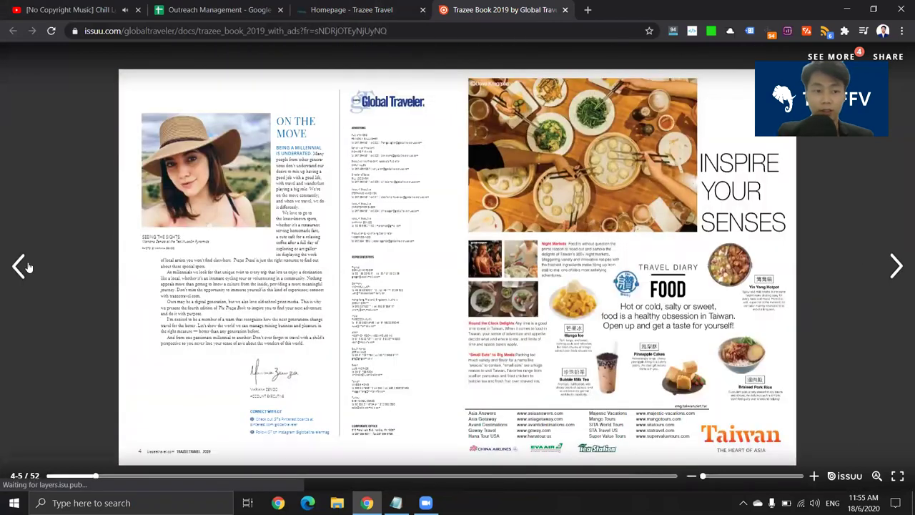
{"action": "left_click", "coordinate": [139, 247]}
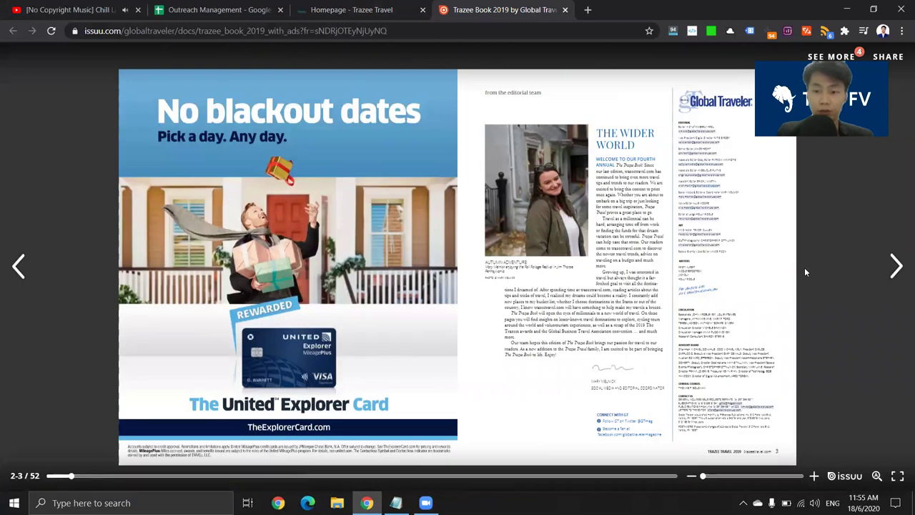
{"action": "key", "text": "ctrl+f"}
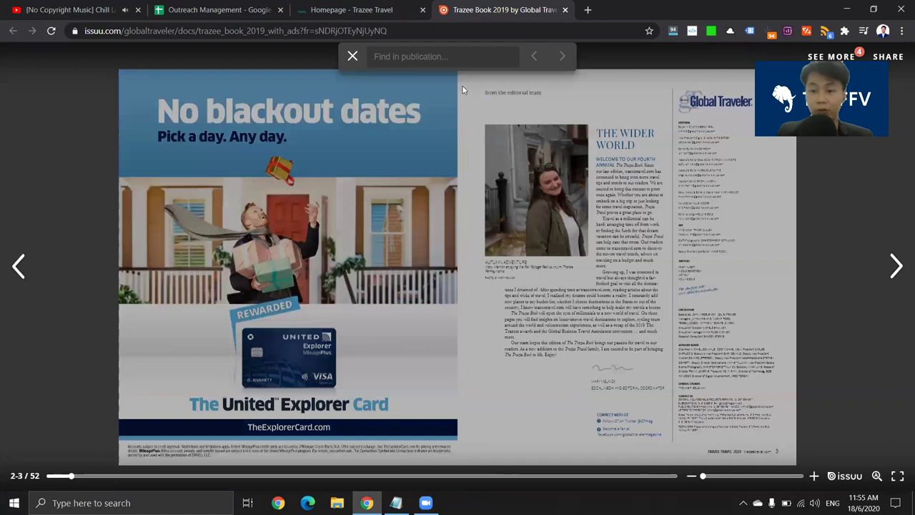
{"action": "type", "text": "@"}
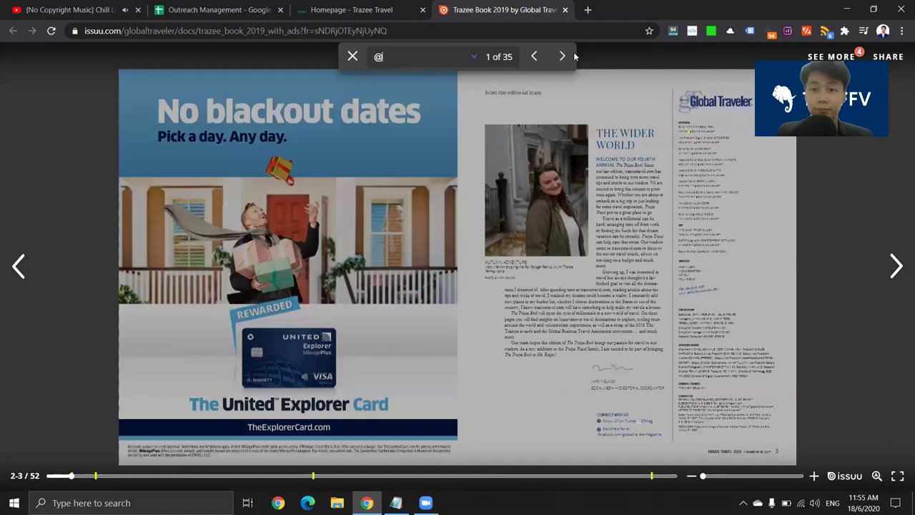
{"action": "left_click", "coordinate": [565, 55]}
{"action": "left_click", "coordinate": [540, 56]}
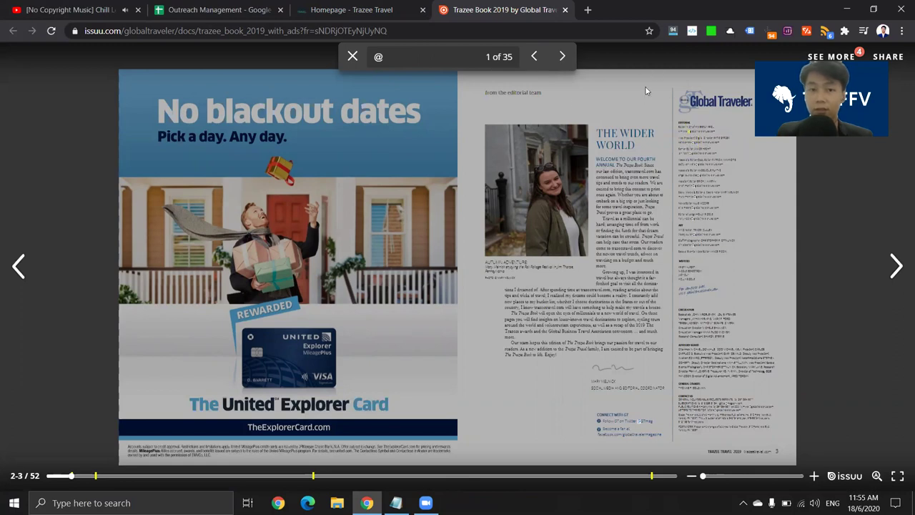
{"action": "key", "text": "Escape"}
{"action": "key", "text": "ctrl+plus"}
{"action": "key", "text": "ctrl+plus"}
{"action": "key", "text": "ctrl+plus"}
{"action": "key", "text": "ctrl+plus"}
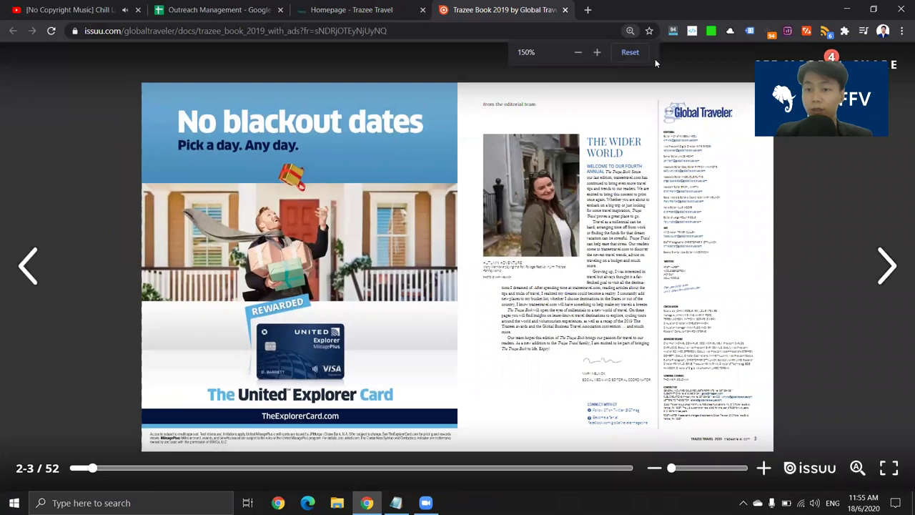
{"action": "key", "text": "ctrl+minus"}
{"action": "key", "text": "ctrl+minus"}
{"action": "key", "text": "ctrl+minus"}
{"action": "key", "text": "ctrl+minus"}
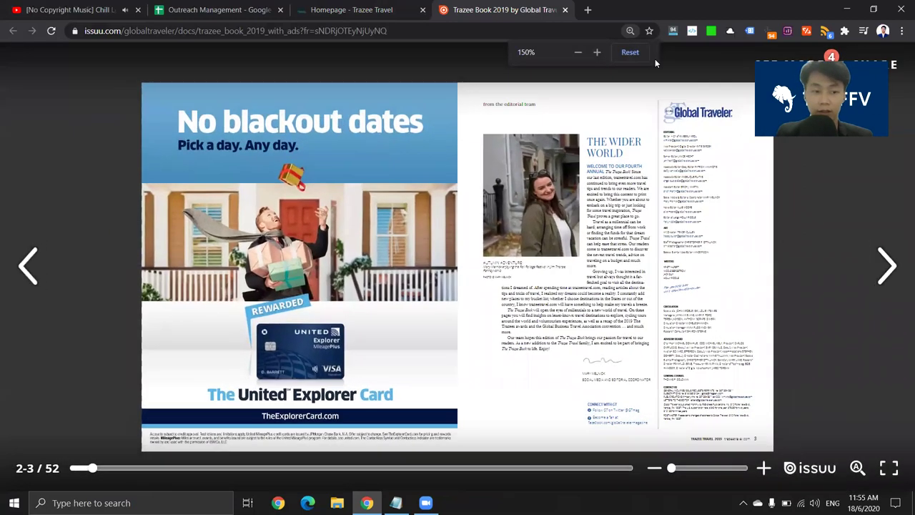
Magnify pages 2-3 of the publication and read through the editorial staff's roles and e-mail addresses.
{"action": "left_click", "coordinate": [692, 473]}
{"action": "left_click", "coordinate": [339, 374]}
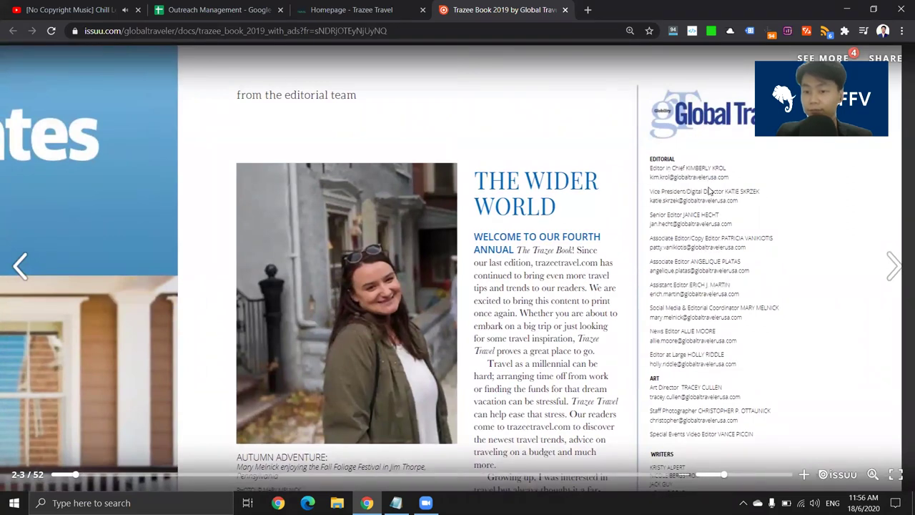
{"action": "scroll", "coordinate": [824, 286], "scroll_direction": "down", "scroll_amount": 2}
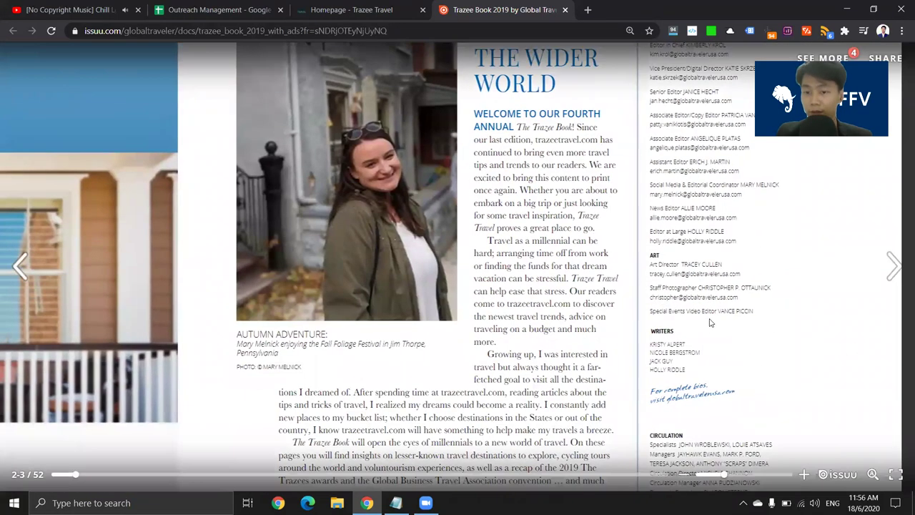
{"action": "scroll", "coordinate": [780, 236], "scroll_direction": "down", "scroll_amount": 2}
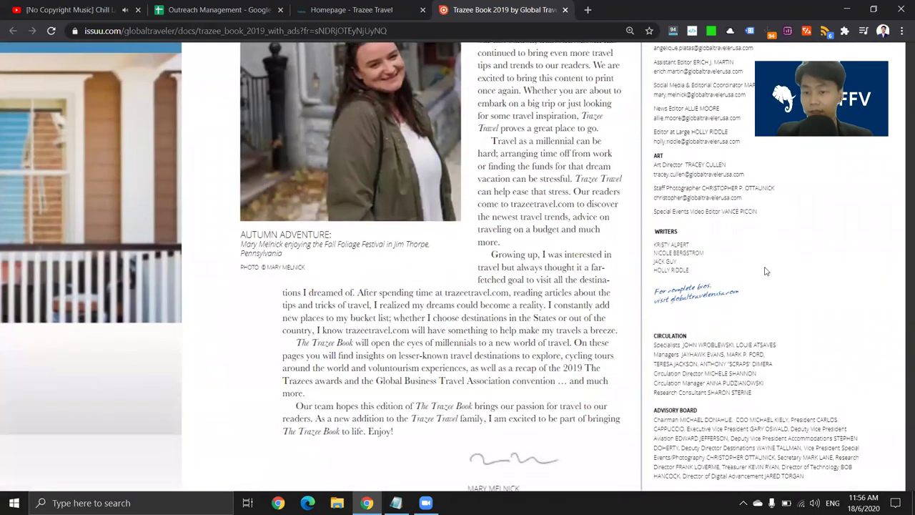
{"action": "scroll", "coordinate": [783, 243], "scroll_direction": "up", "scroll_amount": 4}
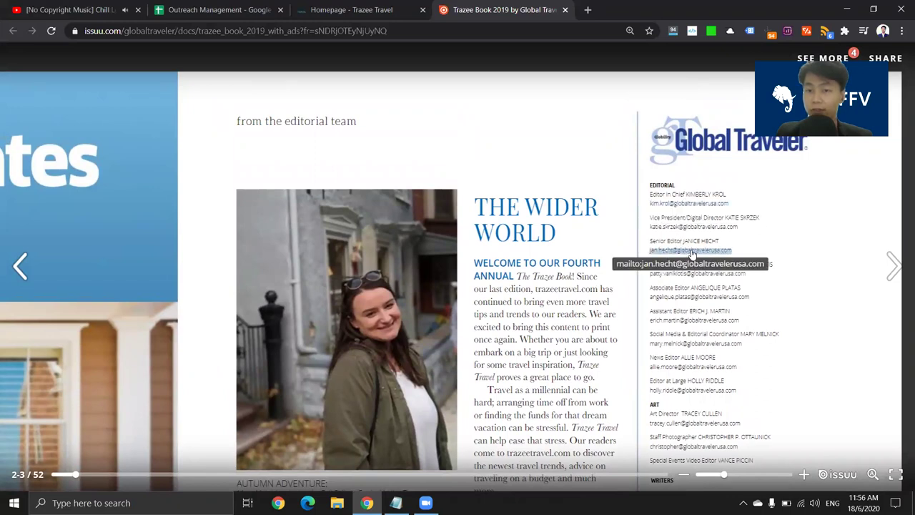
Open the article linked in row 60 of the prospect list and check who wrote it.
{"action": "left_click", "coordinate": [371, 5]}
{"action": "left_click", "coordinate": [215, 10]}
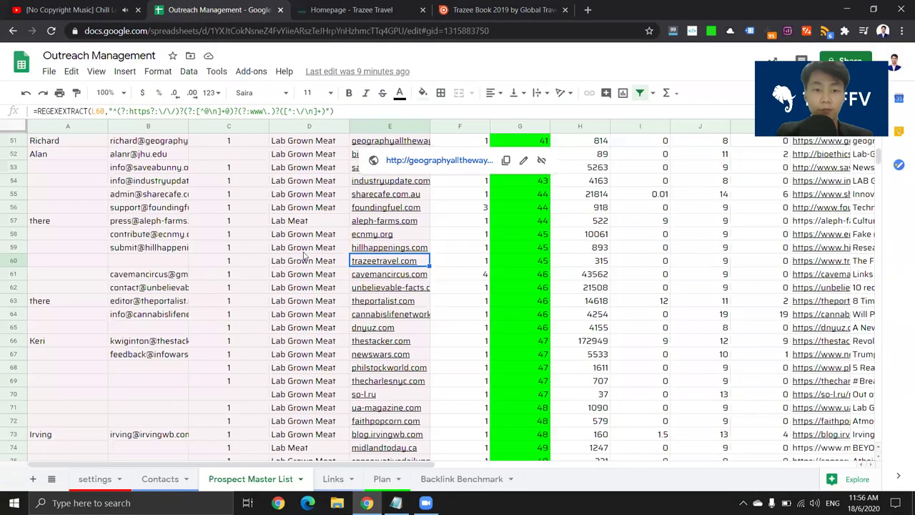
{"action": "left_click", "coordinate": [822, 261]}
{"action": "left_click", "coordinate": [722, 282]}
{"action": "left_click", "coordinate": [606, 10]}
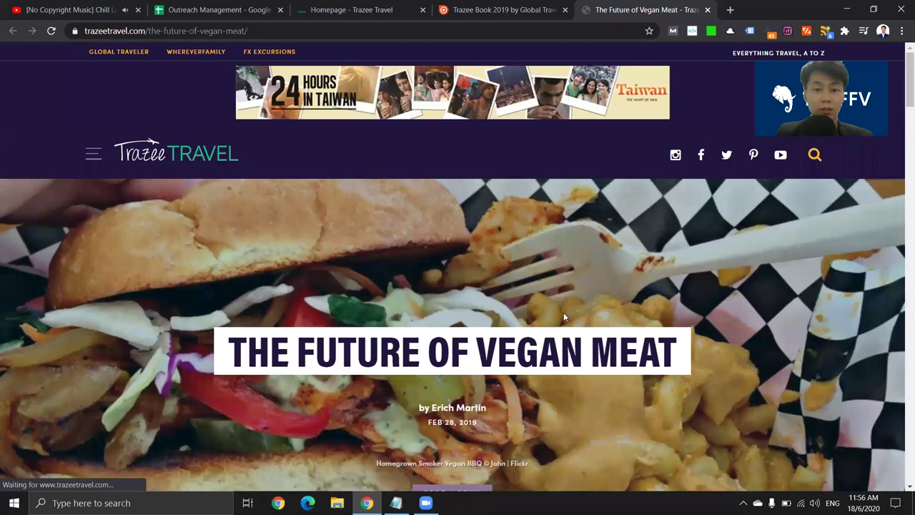
{"action": "scroll", "coordinate": [501, 292], "scroll_direction": "down", "scroll_amount": 5}
{"action": "scroll", "coordinate": [471, 290], "scroll_direction": "up", "scroll_amount": 3}
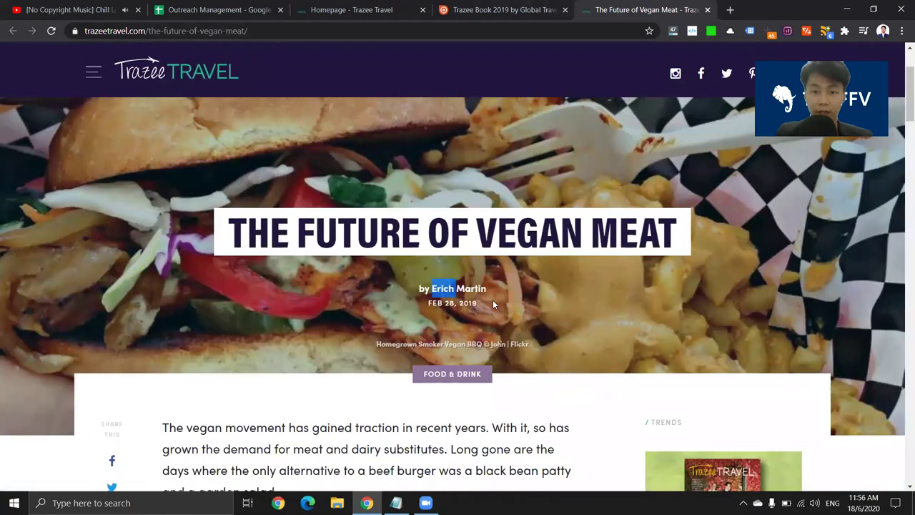
Look up the article's author in the Trazee Book's editorial list and try the assistant editor's e-mail link.
{"action": "left_click", "coordinate": [526, 9]}
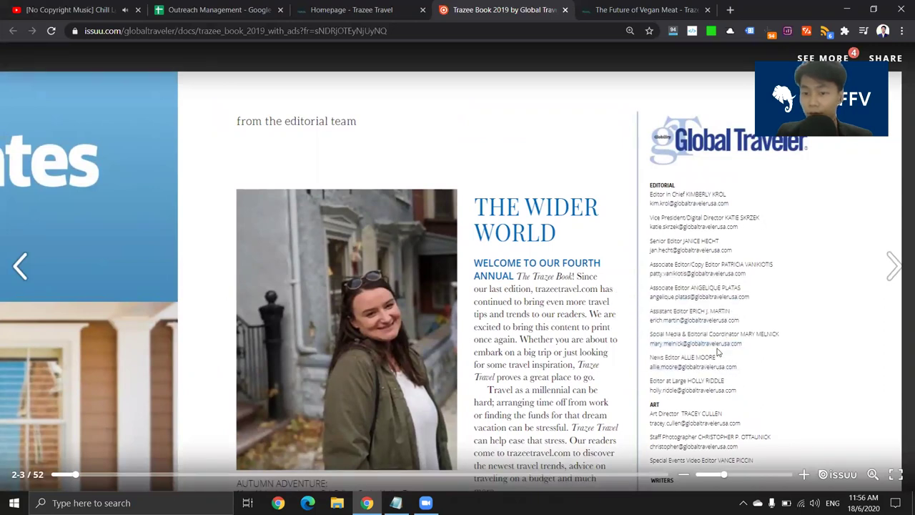
{"action": "left_click", "coordinate": [705, 322]}
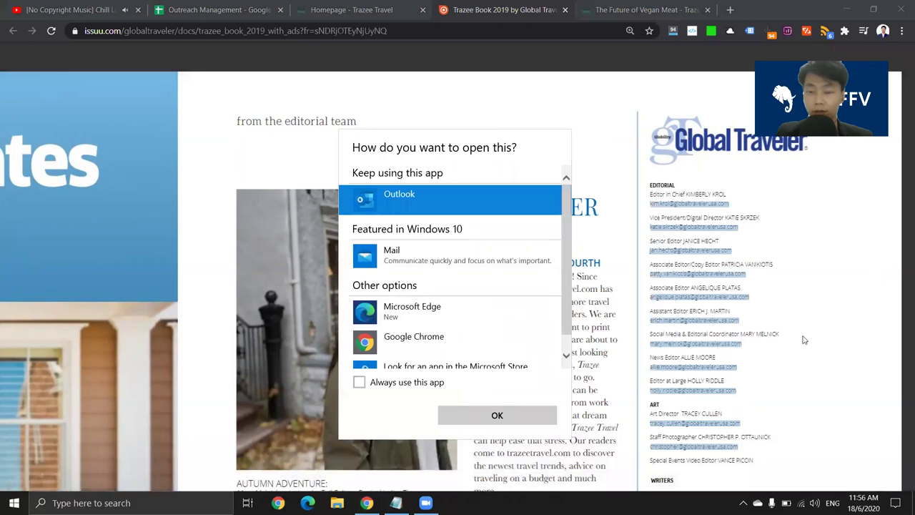
{"action": "left_click", "coordinate": [835, 293]}
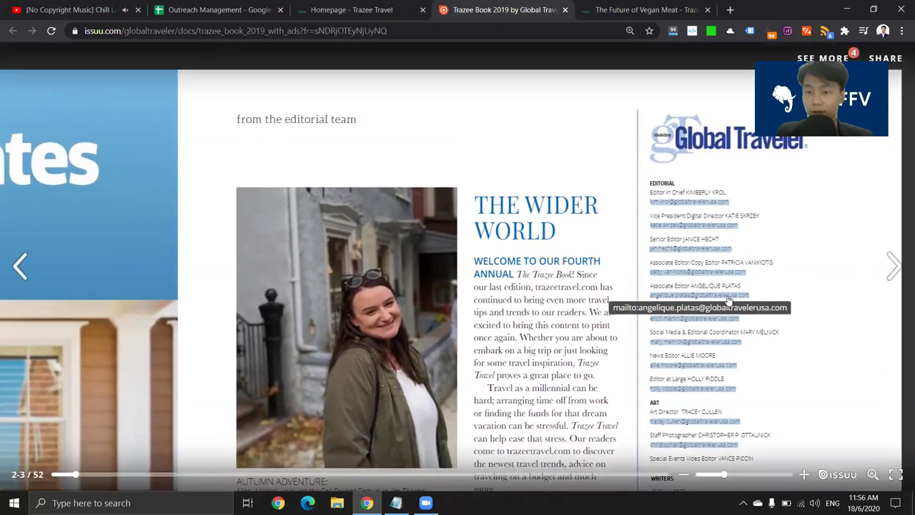
Open the associate editor's e-mail link in Outlook, inspect the recipient address and close the message unsent.
{"action": "right_click", "coordinate": [728, 301]}
{"action": "left_click", "coordinate": [728, 300]}
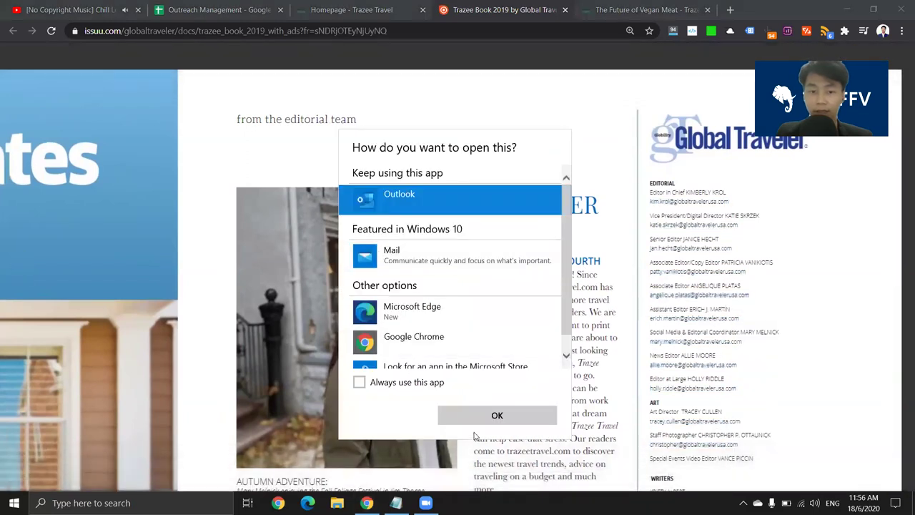
{"action": "left_click", "coordinate": [493, 415]}
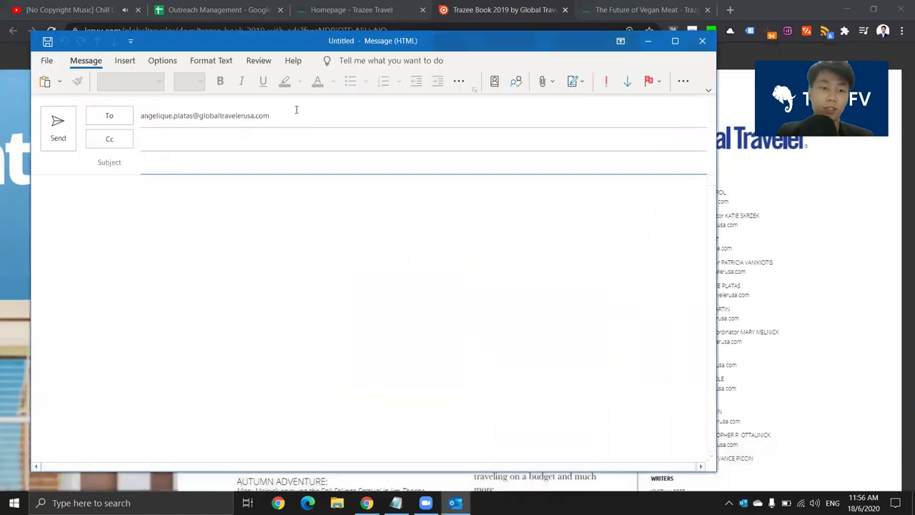
{"action": "left_click", "coordinate": [296, 111]}
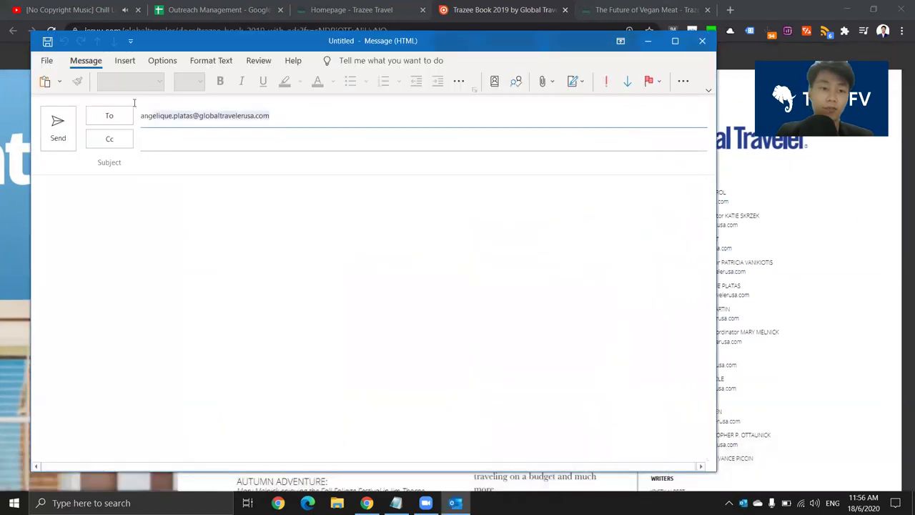
{"action": "left_click", "coordinate": [703, 40]}
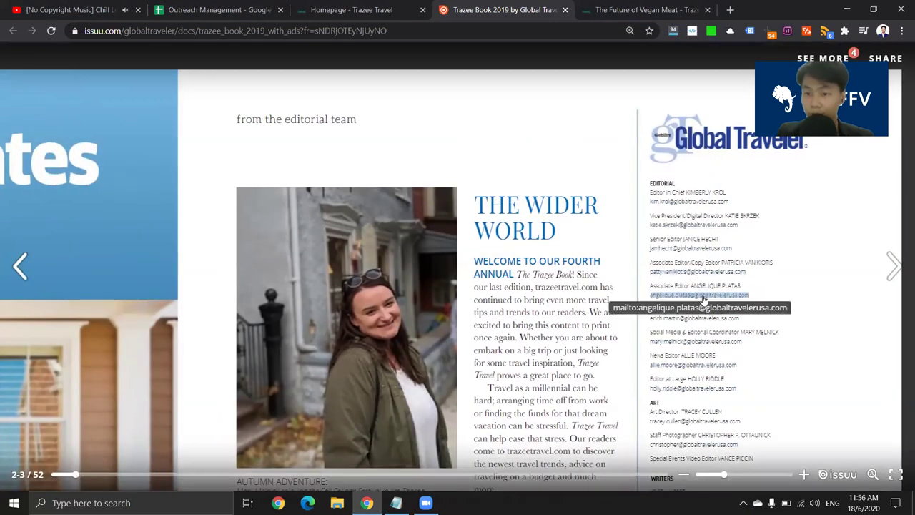
Open the assistant editor's e-mail link in Outlook, copy the recipient address and discard the message without saving.
{"action": "right_click", "coordinate": [708, 323]}
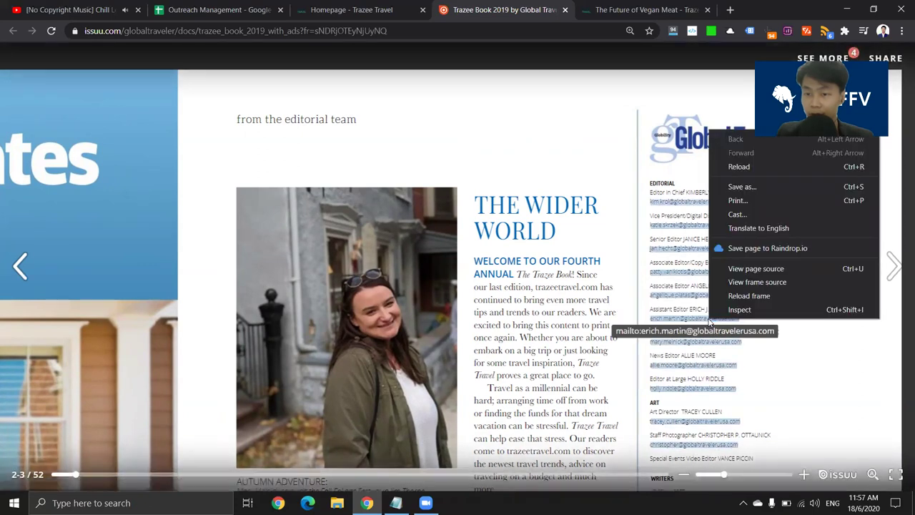
{"action": "left_click", "coordinate": [708, 323]}
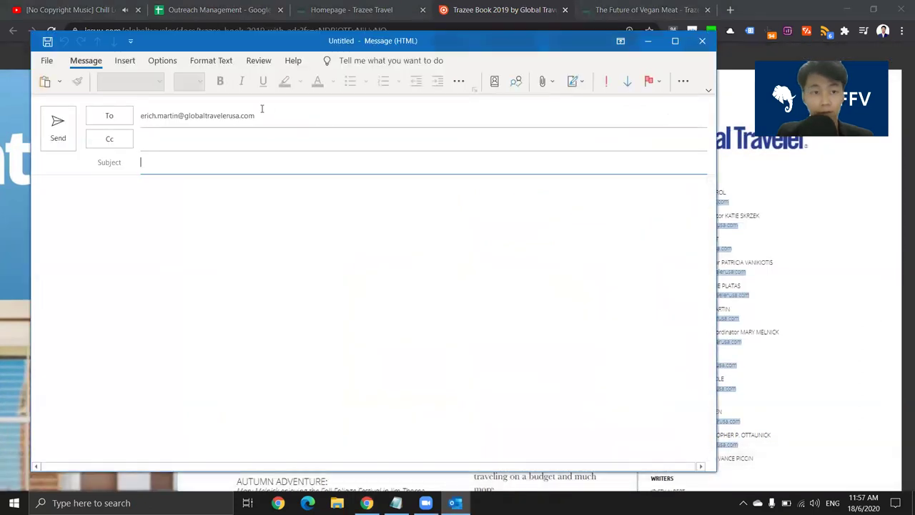
{"action": "left_click_drag", "start_coordinate": [262, 112], "coordinate": [79, 119]}
{"action": "key", "text": "ctrl+c"}
{"action": "left_click", "coordinate": [702, 41]}
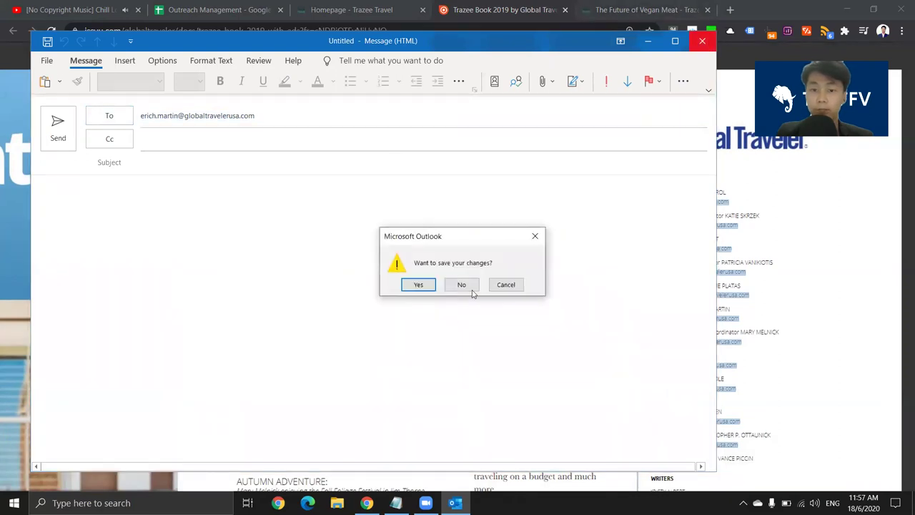
{"action": "left_click", "coordinate": [462, 284]}
Close the vegan meat article and enter the assistant editor's copied e-mail address and first name in row 60 of the prospect list.
{"action": "left_click", "coordinate": [647, 9]}
{"action": "left_click", "coordinate": [707, 10]}
{"action": "left_click", "coordinate": [350, 10]}
{"action": "left_click", "coordinate": [218, 9]}
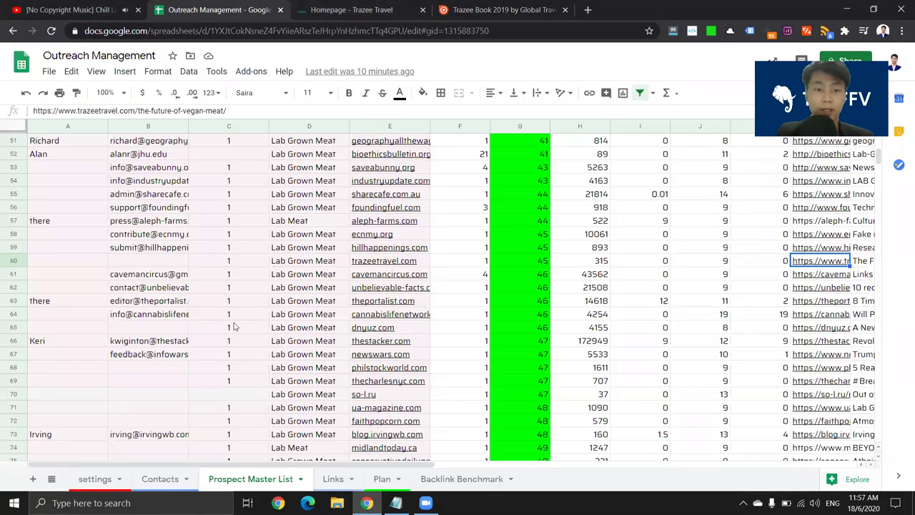
{"action": "left_click", "coordinate": [184, 263]}
{"action": "key", "text": "ctrl+v"}
{"action": "left_click", "coordinate": [63, 263]}
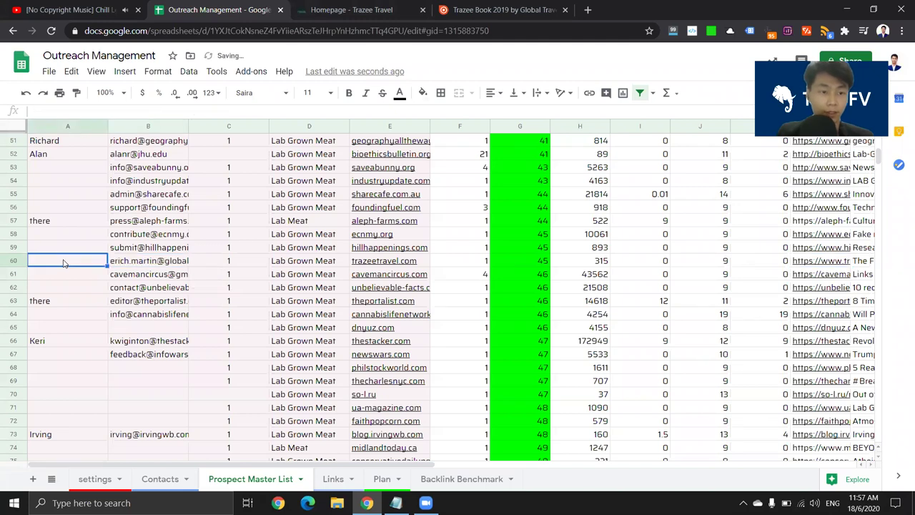
{"action": "type", "text": "E"}
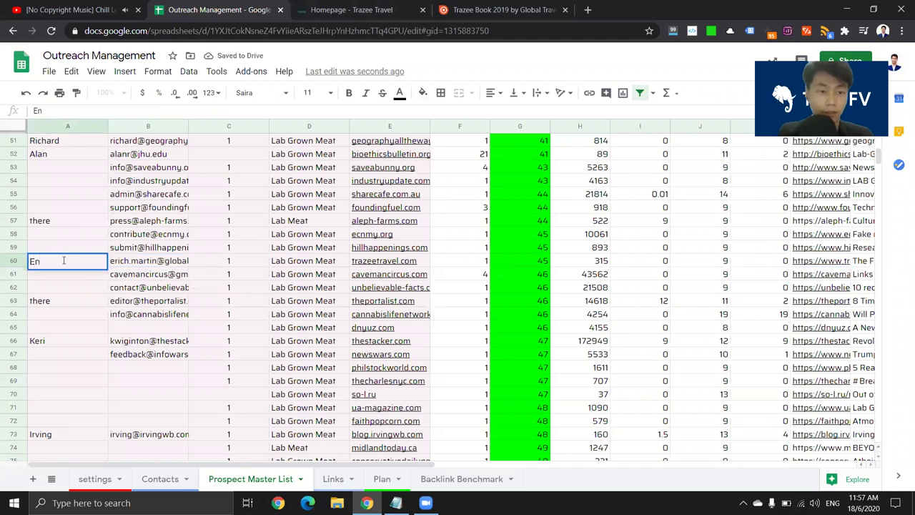
{"action": "type", "text": "rich"}
{"action": "key", "text": "Return"}
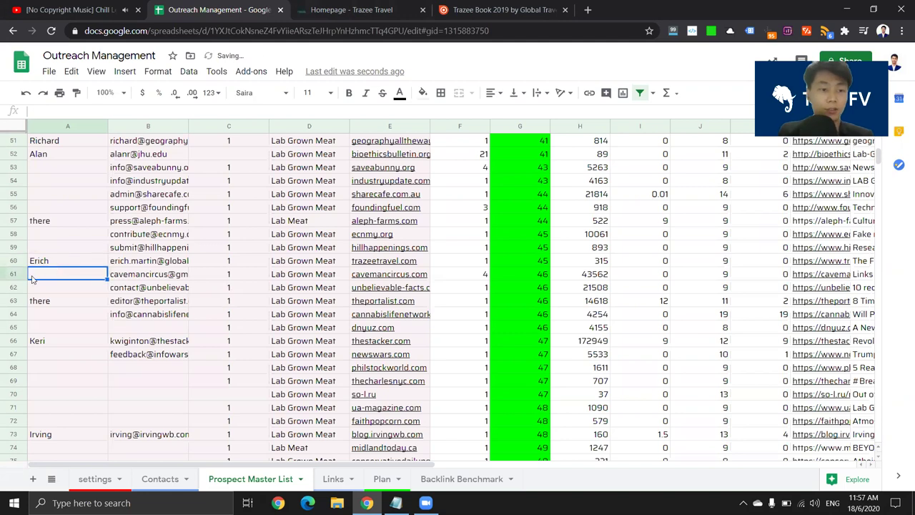
Open the cavemancircus.com website from row 61 and close the Trazee Travel and Trazee Book pages.
{"action": "left_click", "coordinate": [404, 277]}
{"action": "left_click", "coordinate": [415, 294]}
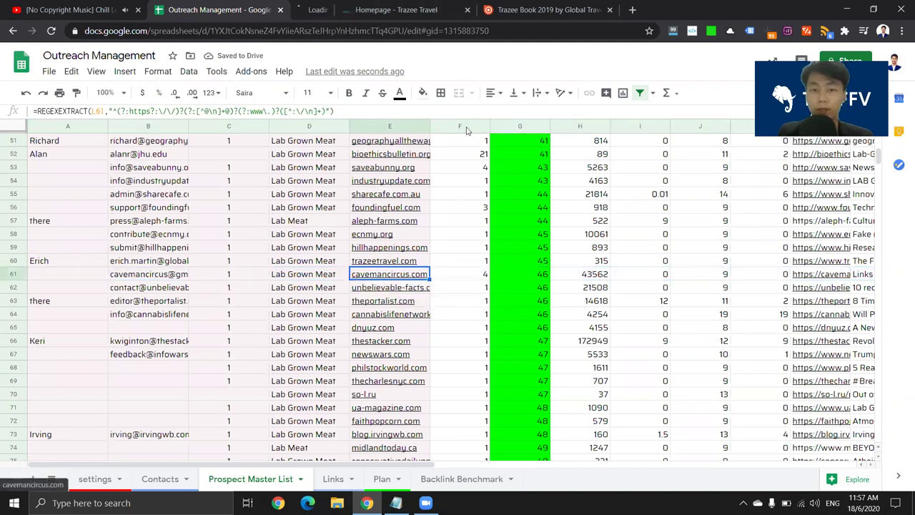
{"action": "left_click", "coordinate": [457, 9]}
{"action": "left_click", "coordinate": [467, 9]}
{"action": "left_click", "coordinate": [468, 10]}
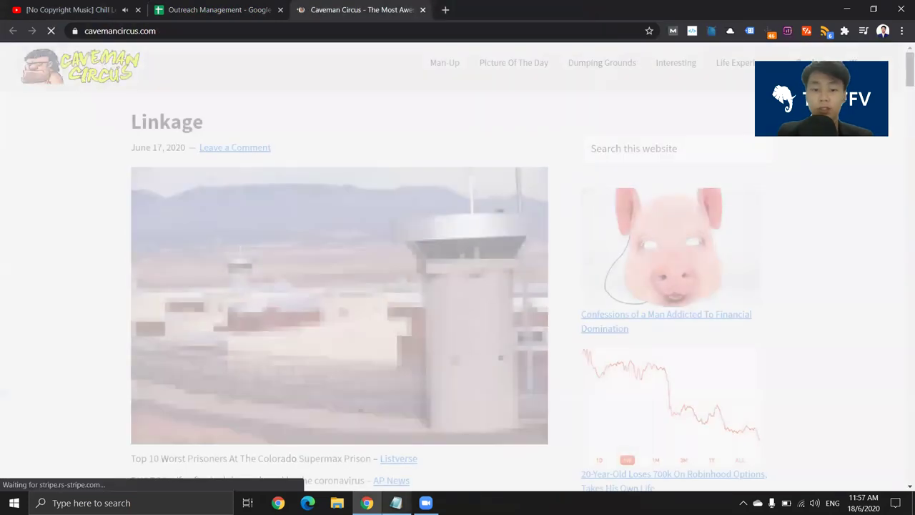
Review the Notepad checklist of places to search for contact details, then minimize it.
{"action": "key", "text": "alt+Tab"}
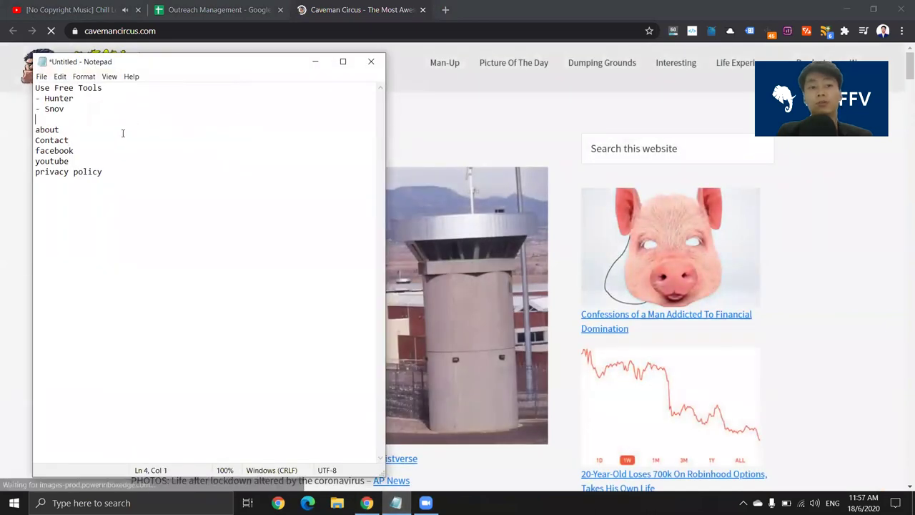
{"action": "key", "text": "Down"}
{"action": "key", "text": "End"}
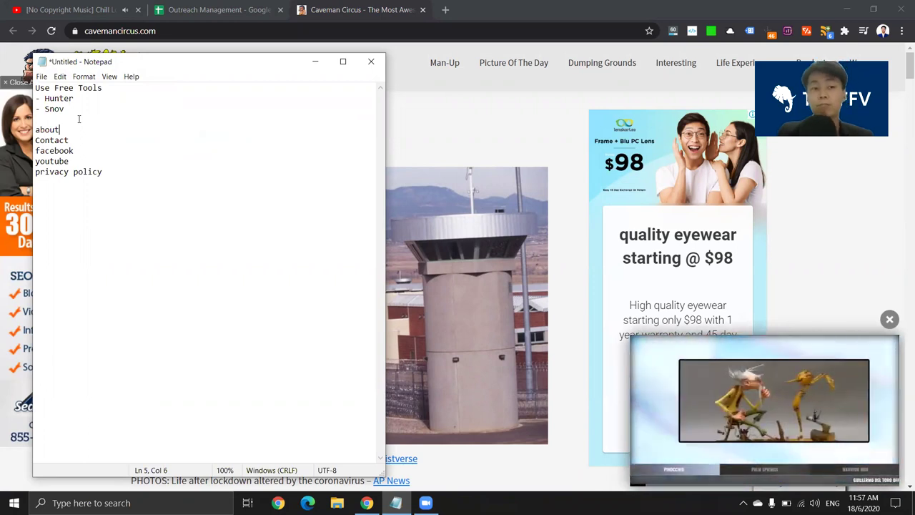
{"action": "left_click", "coordinate": [315, 62]}
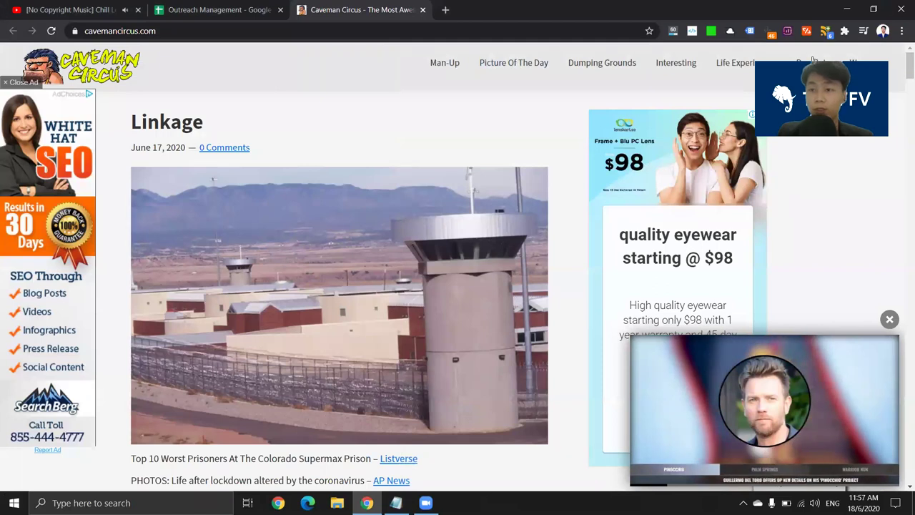
Open the dnyuz.com website from row 65 of the prospect list and close the Caveman Circus page.
{"action": "left_click", "coordinate": [219, 9]}
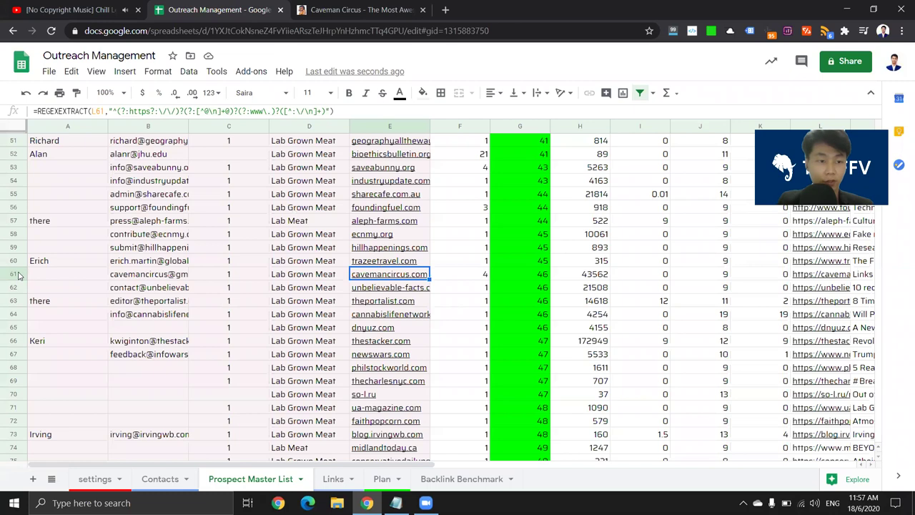
{"action": "left_click", "coordinate": [360, 318]}
{"action": "left_click", "coordinate": [361, 328]}
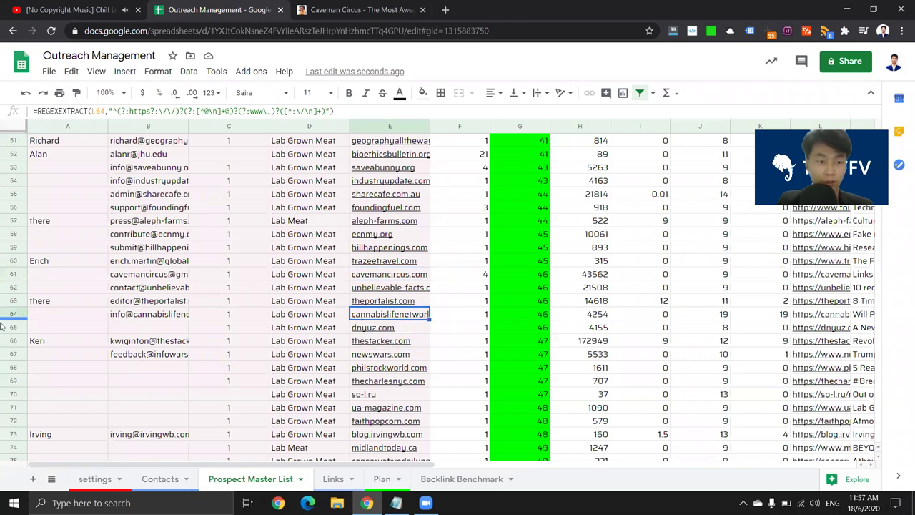
{"action": "key", "text": "shift+space"}
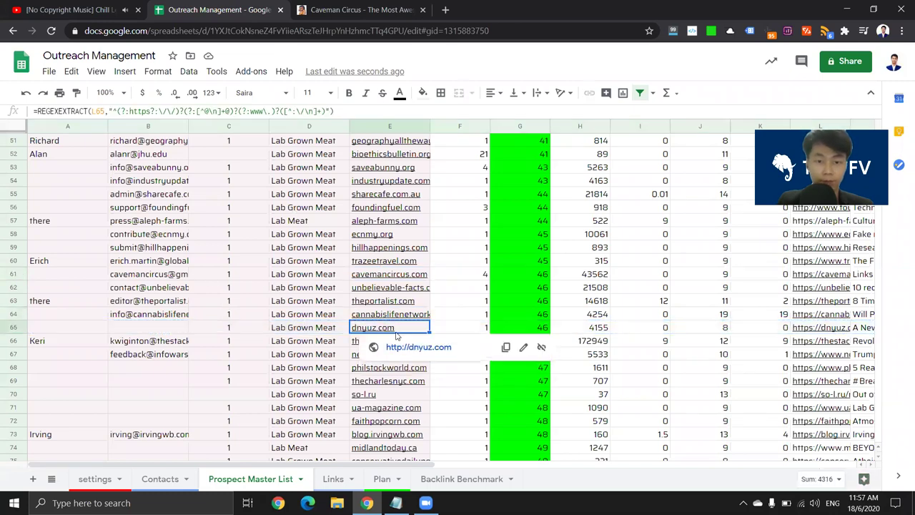
{"action": "left_click", "coordinate": [365, 348]}
{"action": "left_click", "coordinate": [362, 9]}
{"action": "left_click", "coordinate": [423, 10]}
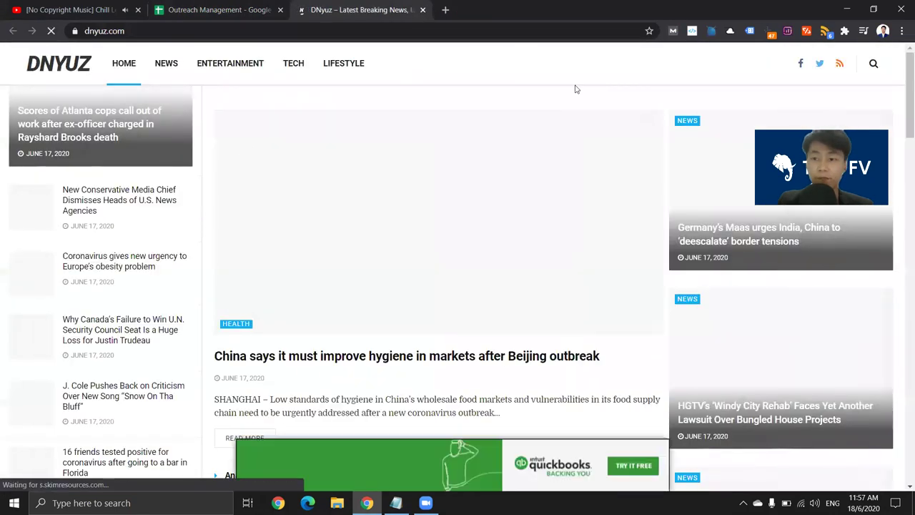
Open DNyuz's Facebook page and look through the site's home page for contact or about links.
{"action": "left_click", "coordinate": [796, 63]}
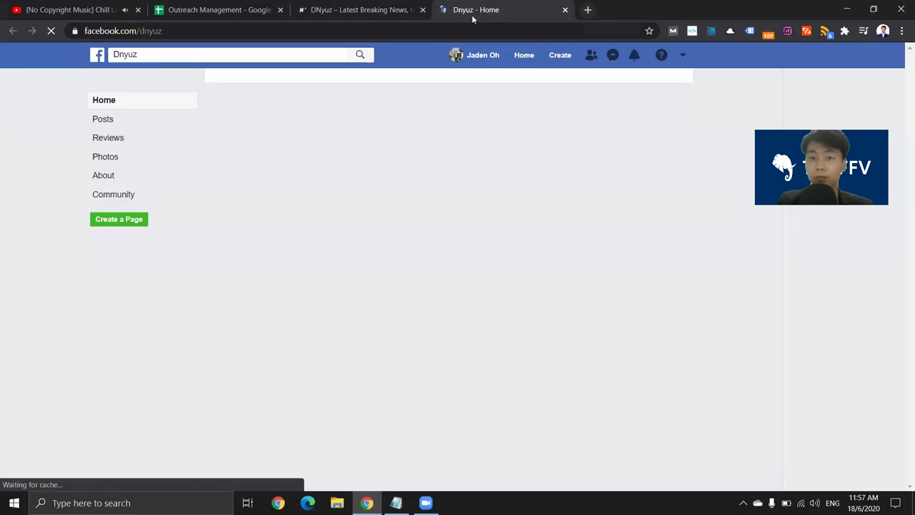
{"action": "left_click", "coordinate": [394, 10]}
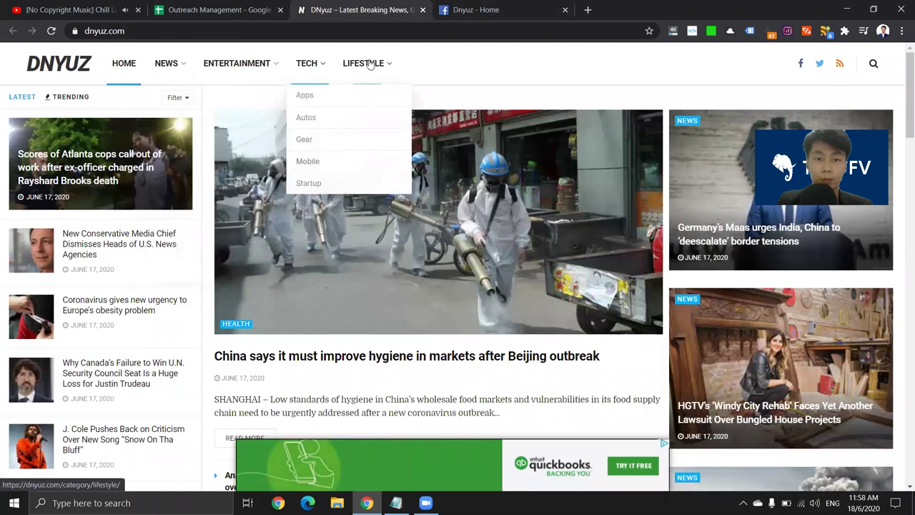
{"action": "left_click_drag", "start_coordinate": [906, 83], "coordinate": [905, 458]}
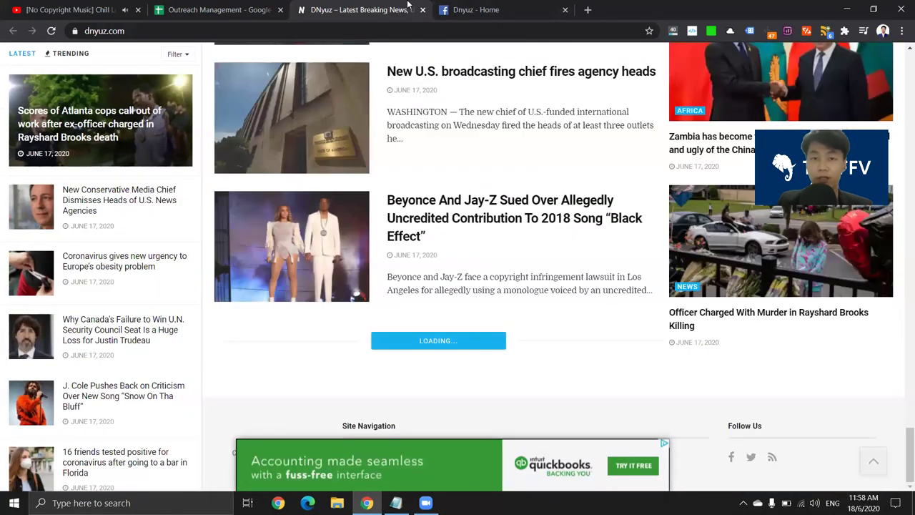
{"action": "left_click", "coordinate": [476, 9]}
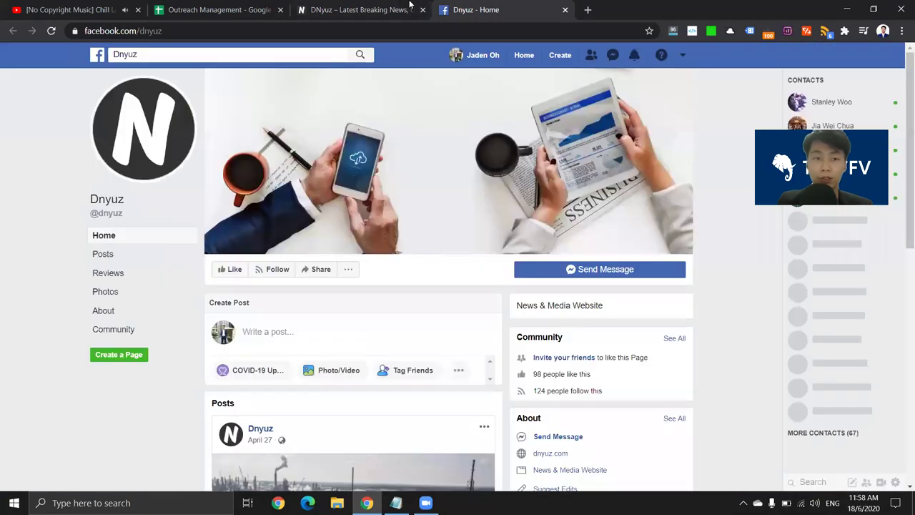
{"action": "left_click", "coordinate": [362, 9]}
{"action": "scroll", "coordinate": [198, 64], "scroll_direction": "up", "scroll_amount": 2}
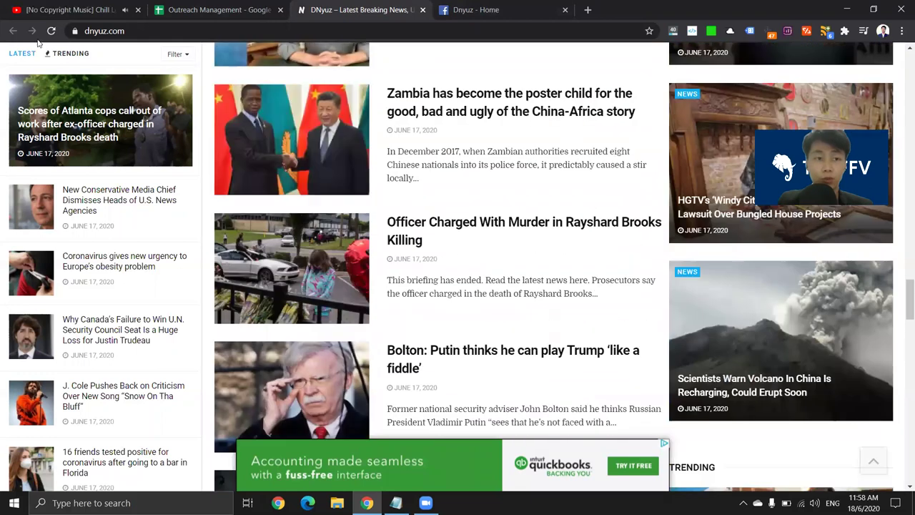
{"action": "scroll", "coordinate": [902, 299], "scroll_direction": "up", "scroll_amount": 8}
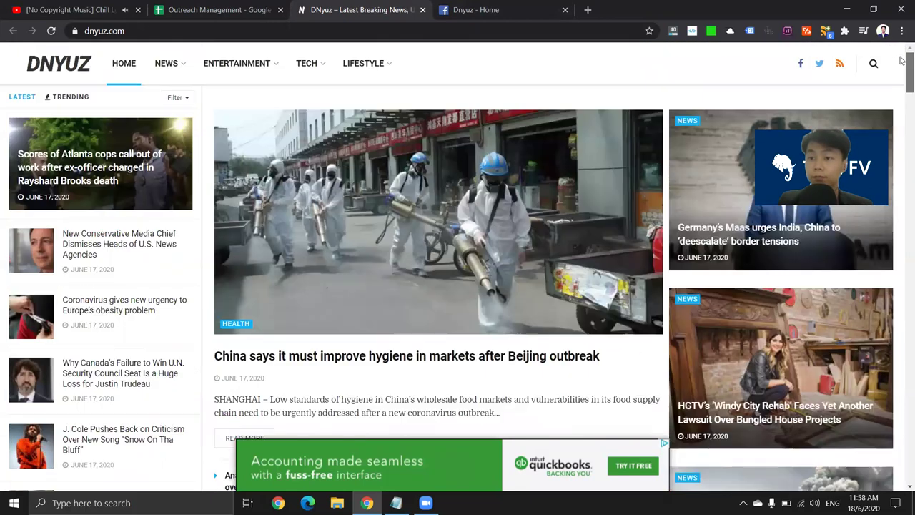
{"action": "left_click", "coordinate": [514, 5]}
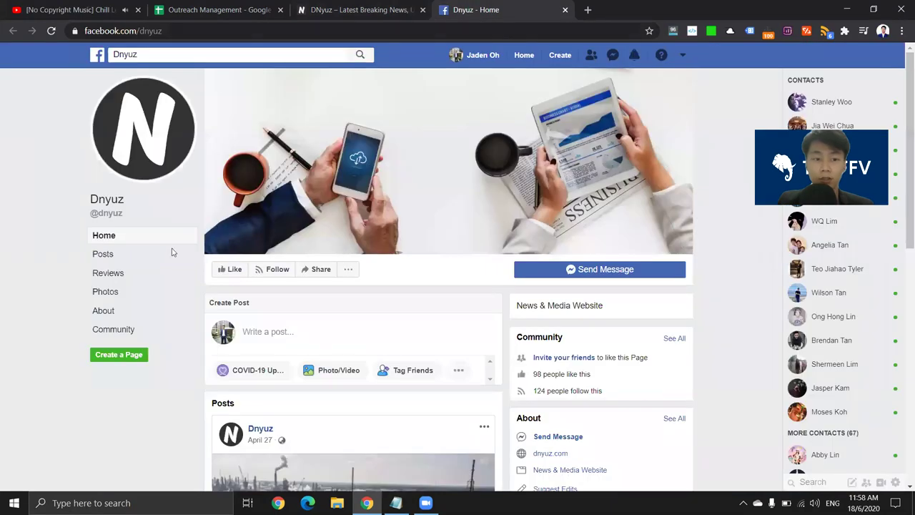
Check the About section of DNyuz's Facebook page for an e-mail address, consulting the Notepad checklist.
{"action": "key", "text": "alt+Tab"}
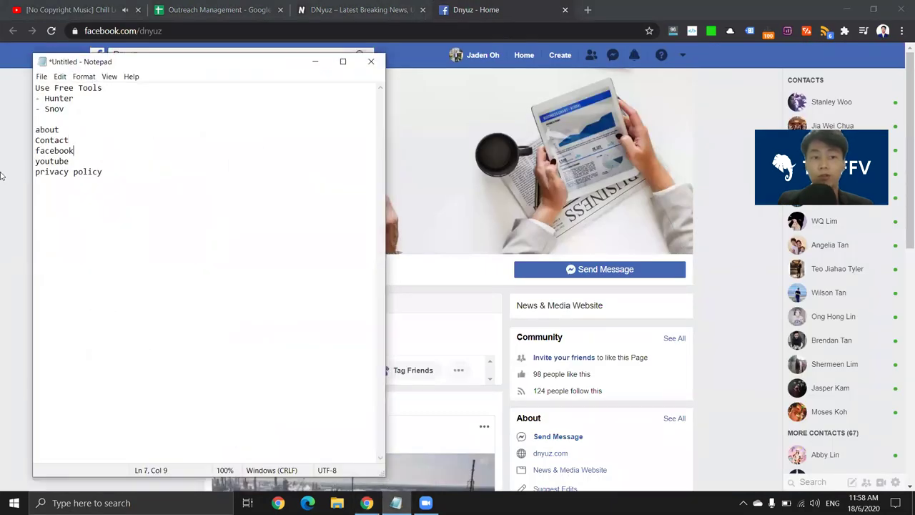
{"action": "key", "text": "alt+Tab"}
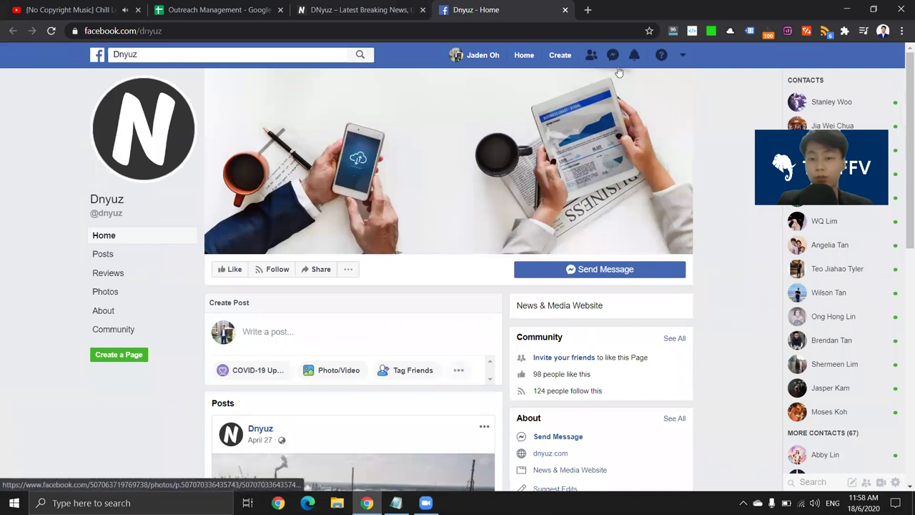
{"action": "left_click", "coordinate": [104, 310]}
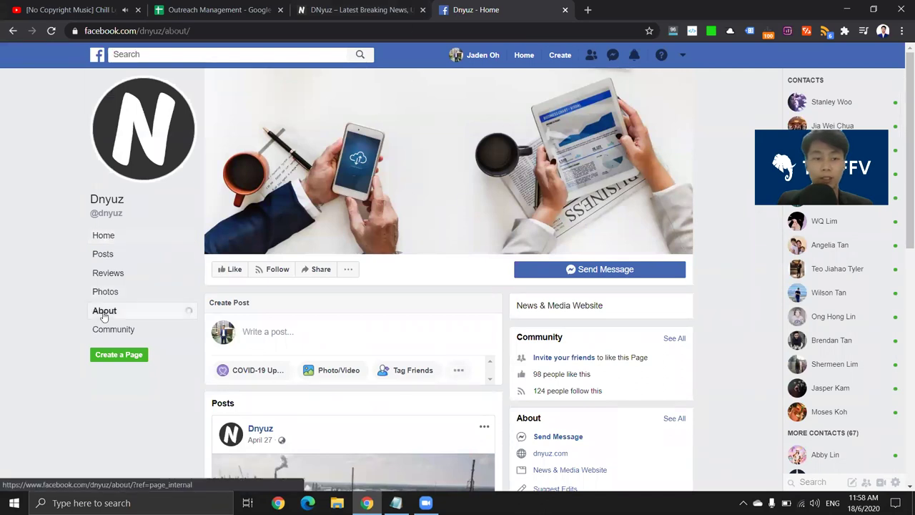
{"action": "scroll", "coordinate": [322, 320], "scroll_direction": "down", "scroll_amount": 1}
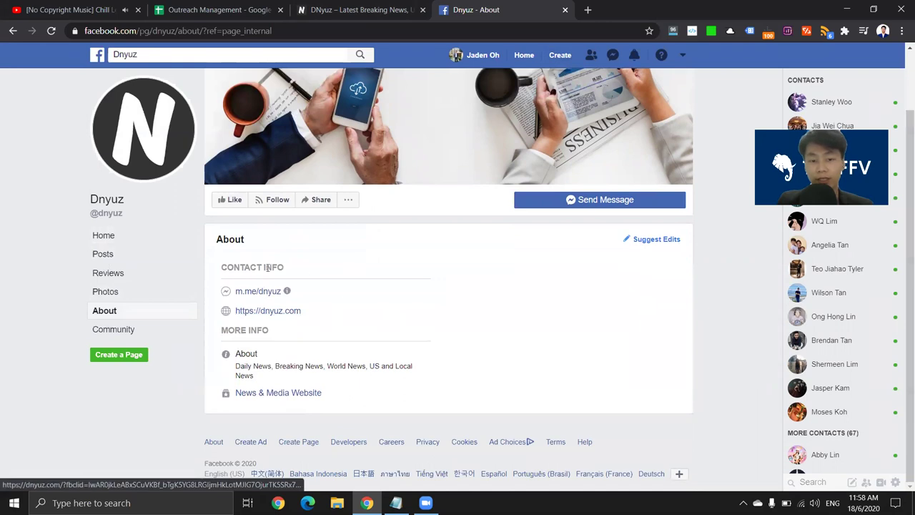
{"action": "key", "text": "alt+Tab"}
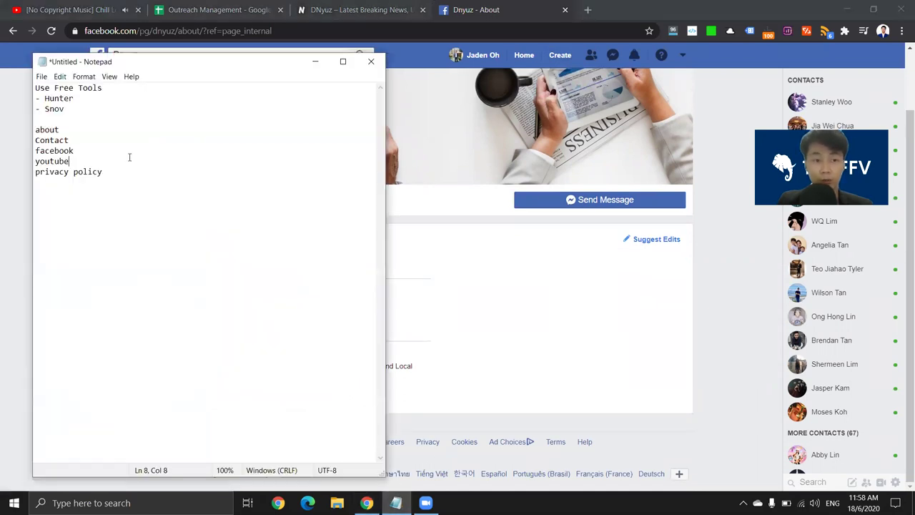
{"action": "key", "text": "alt+Tab"}
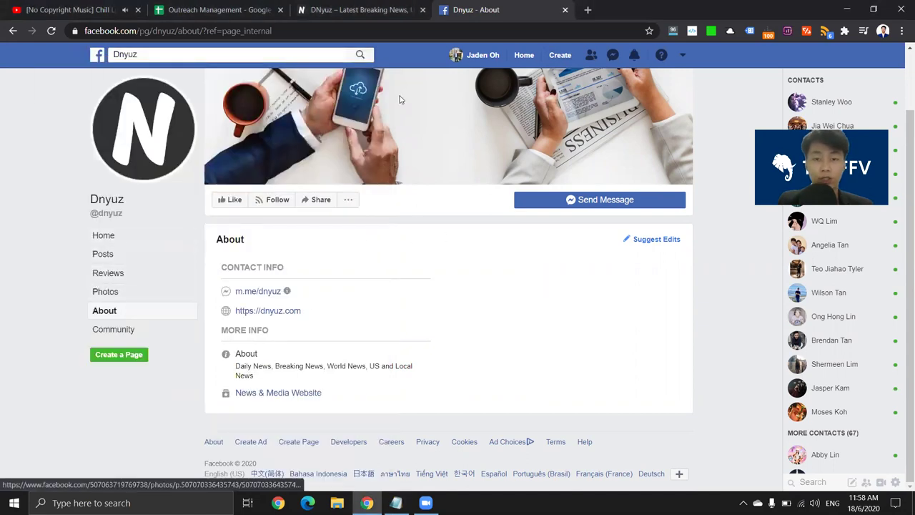
Look for a privacy policy link on the DNyuz home page and try the address dnyuz.com/privacy.
{"action": "left_click", "coordinate": [318, 7]}
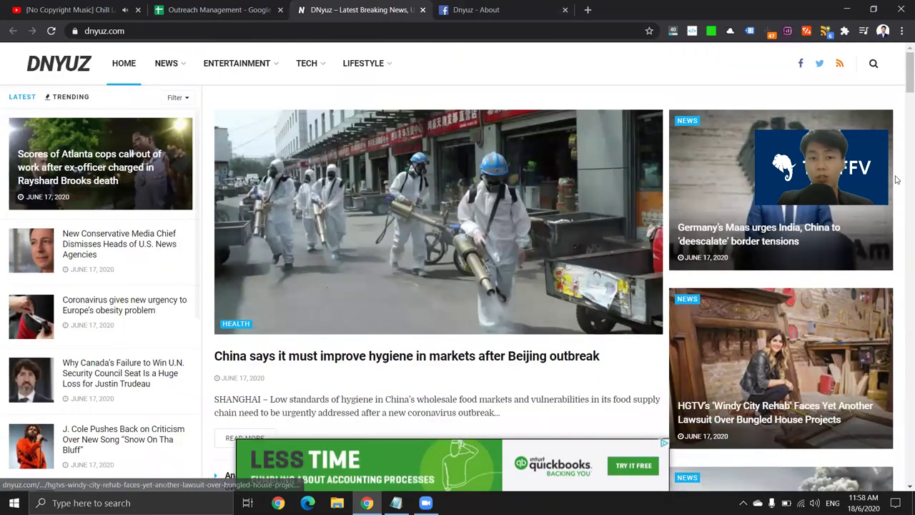
{"action": "scroll", "coordinate": [903, 485], "scroll_direction": "down", "scroll_amount": 10}
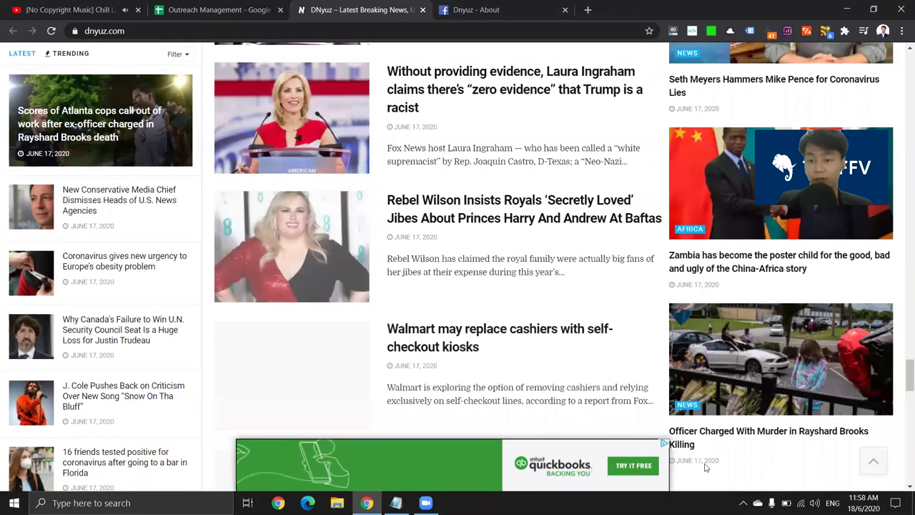
{"action": "scroll", "coordinate": [902, 485], "scroll_direction": "down", "scroll_amount": 5}
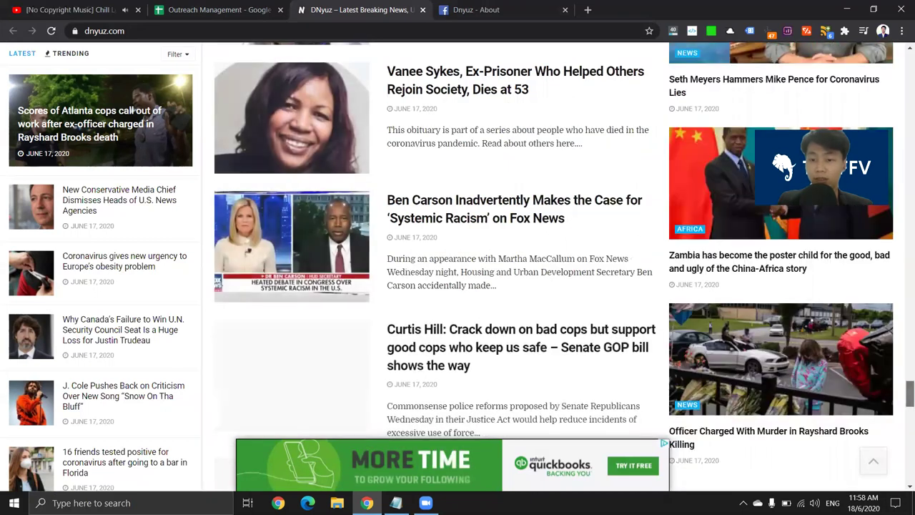
{"action": "scroll", "coordinate": [586, 418], "scroll_direction": "down", "scroll_amount": 3}
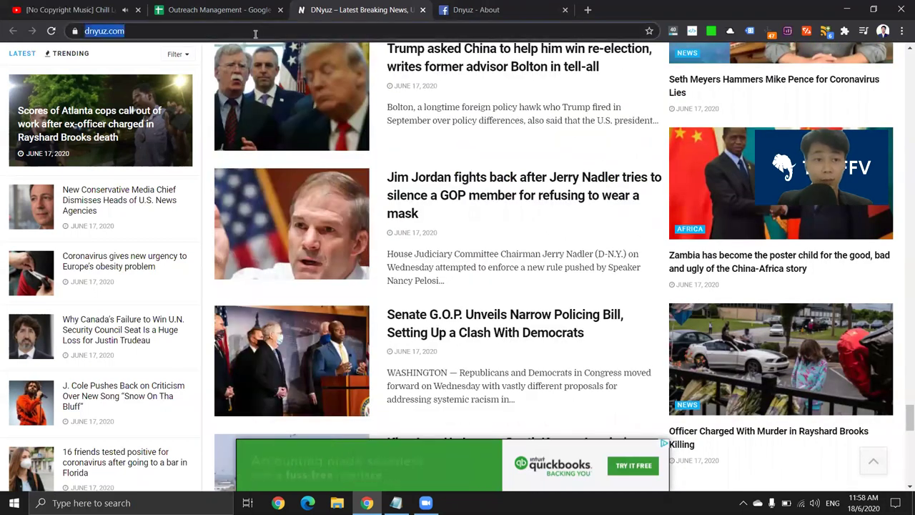
{"action": "left_click_drag", "start_coordinate": [136, 31], "coordinate": [259, 33]}
{"action": "key", "text": "Right"}
{"action": "type", "text": "/pr"}
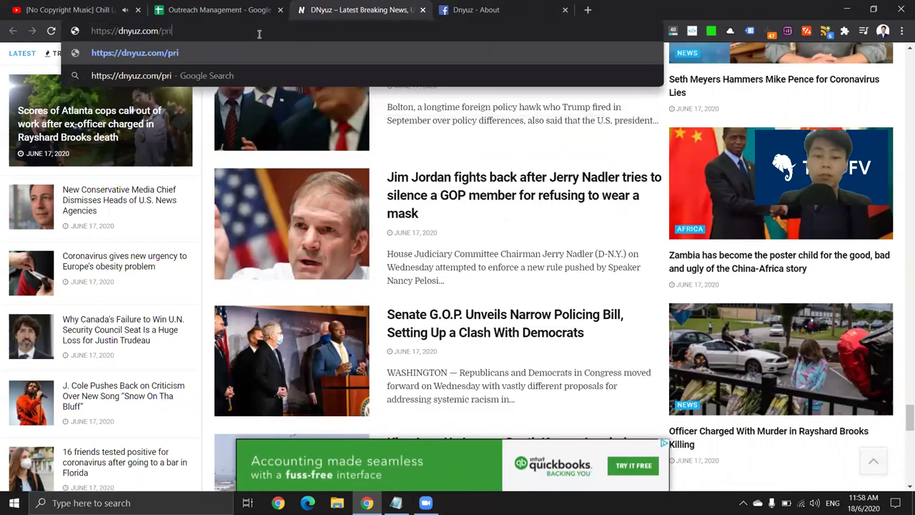
{"action": "type", "text": "ivacy"}
{"action": "key", "text": "Return"}
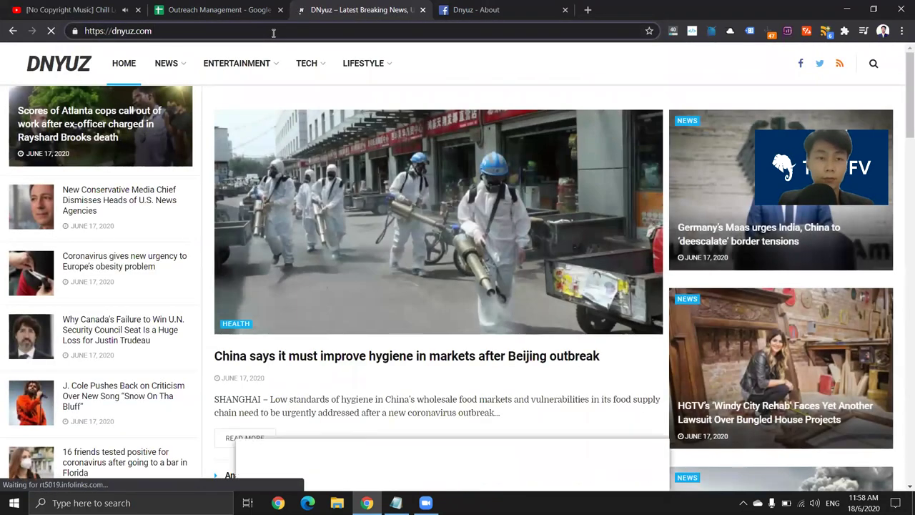
{"action": "left_click", "coordinate": [273, 31]}
{"action": "key", "text": "ctrl+c"}
{"action": "left_click", "coordinate": [588, 9]}
{"action": "type", "text": "google"}
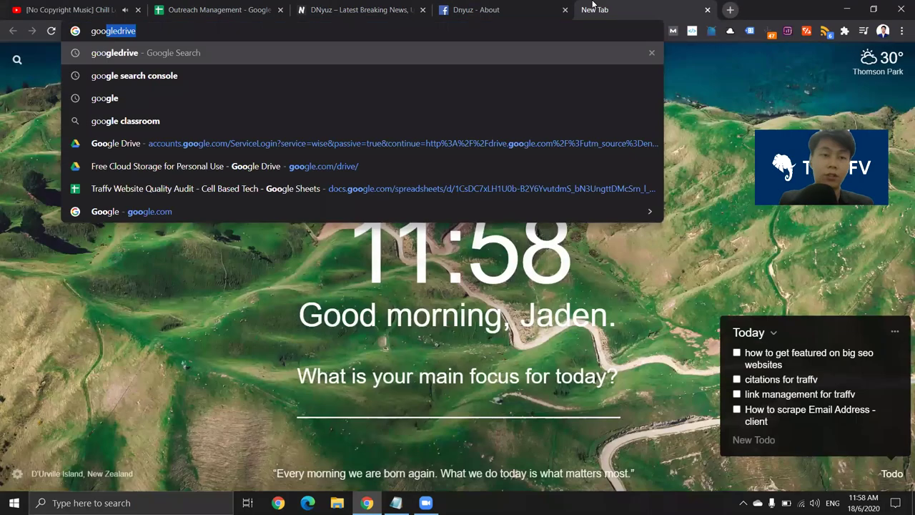
{"action": "key", "text": "BackSpace"}
{"action": "key", "text": "Return"}
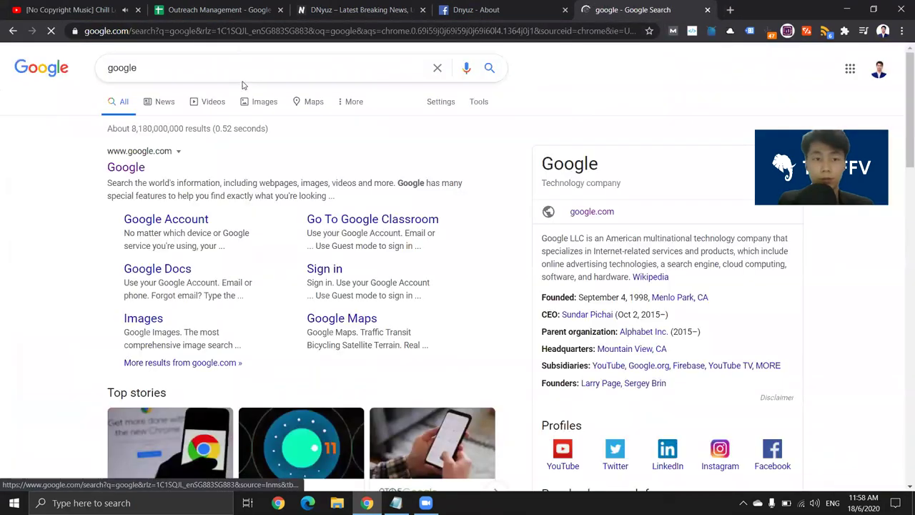
{"action": "left_click_drag", "start_coordinate": [138, 69], "coordinate": [91, 77]}
{"action": "key", "text": "ctrl+v"}
{"action": "left_click", "coordinate": [108, 67]}
{"action": "type", "text": "site:"}
{"action": "key", "text": "Return"}
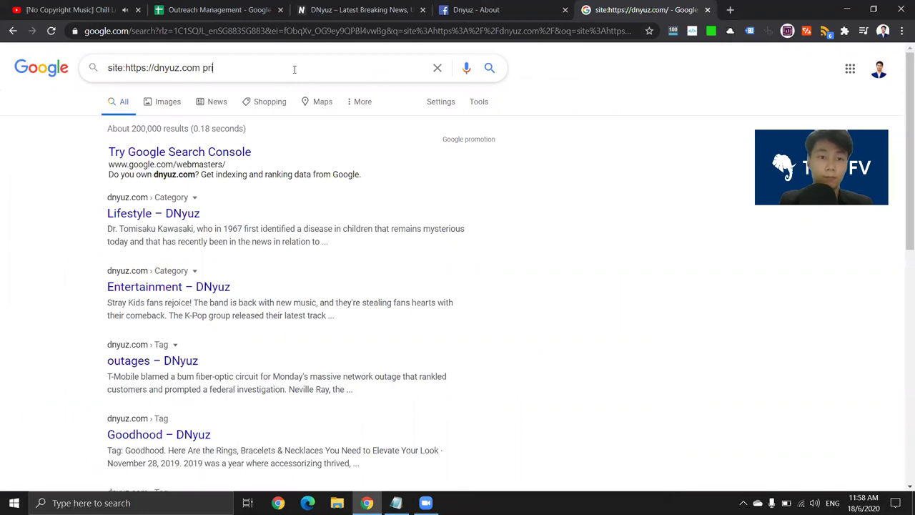
Add privacy to the dnyuz.com site search and look through the first two result pages for a privacy policy.
{"action": "key", "text": "Return"}
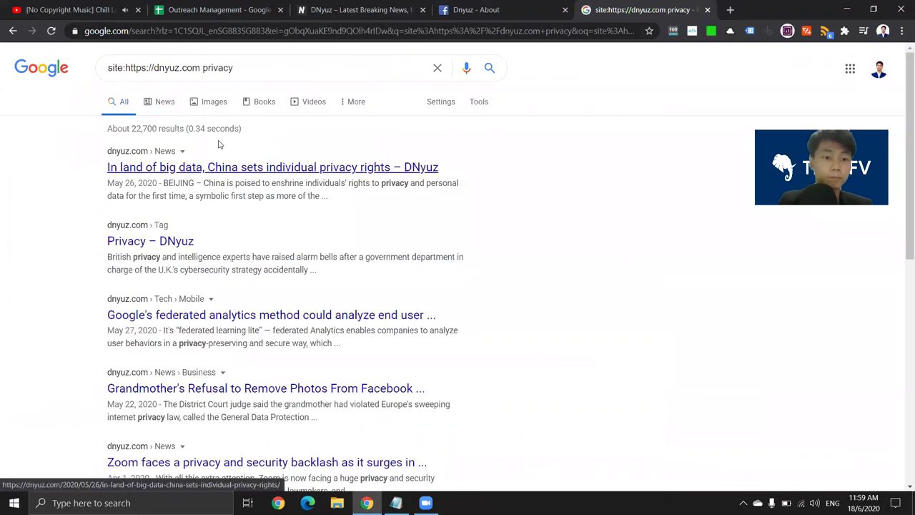
{"action": "scroll", "coordinate": [286, 183], "scroll_direction": "down", "scroll_amount": 6}
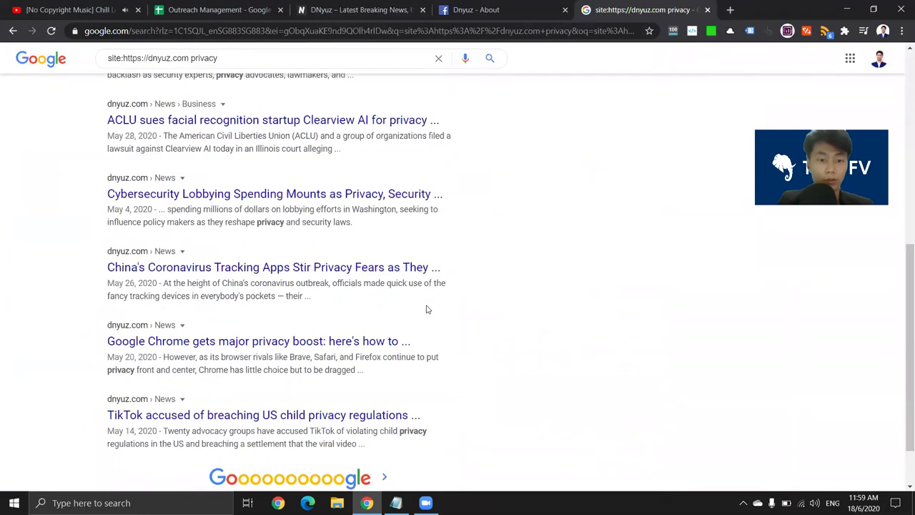
{"action": "scroll", "coordinate": [368, 319], "scroll_direction": "down", "scroll_amount": 1}
{"action": "left_click", "coordinate": [384, 437]}
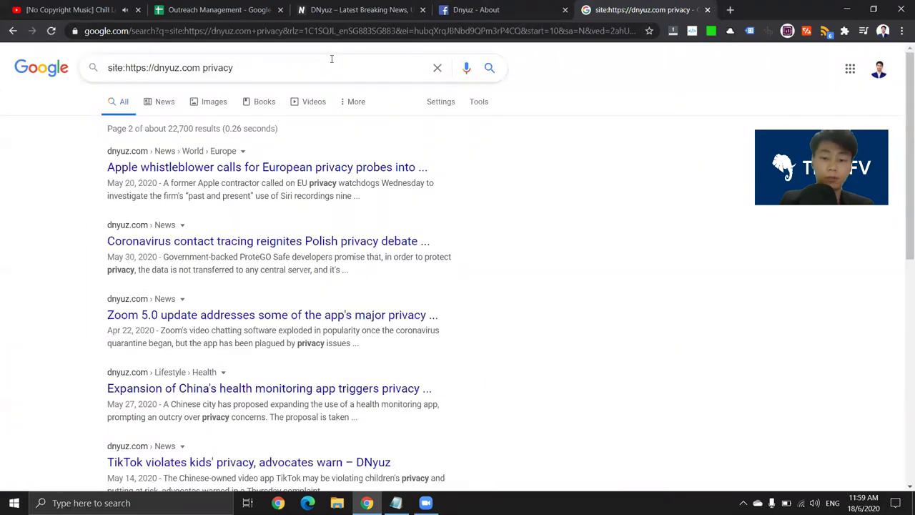
{"action": "type", "text": "cy"}
{"action": "key", "text": "Return"}
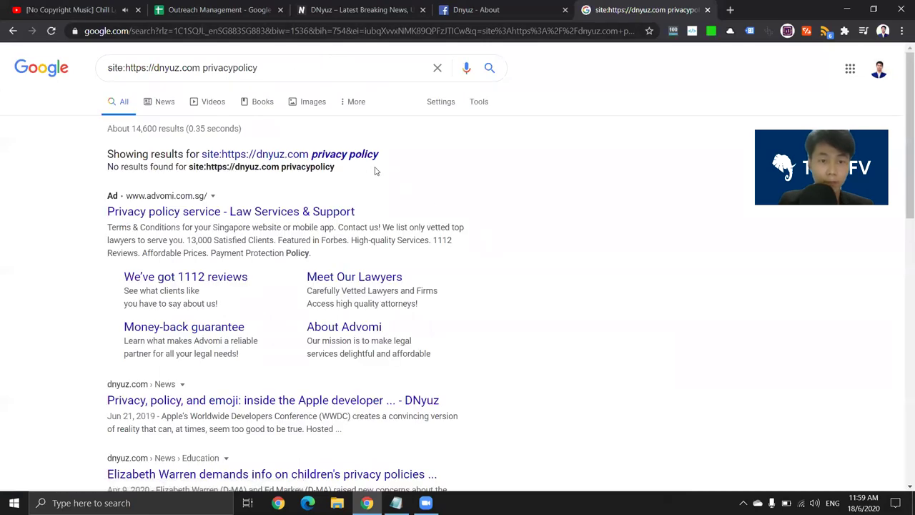
{"action": "scroll", "coordinate": [480, 242], "scroll_direction": "down", "scroll_amount": 7}
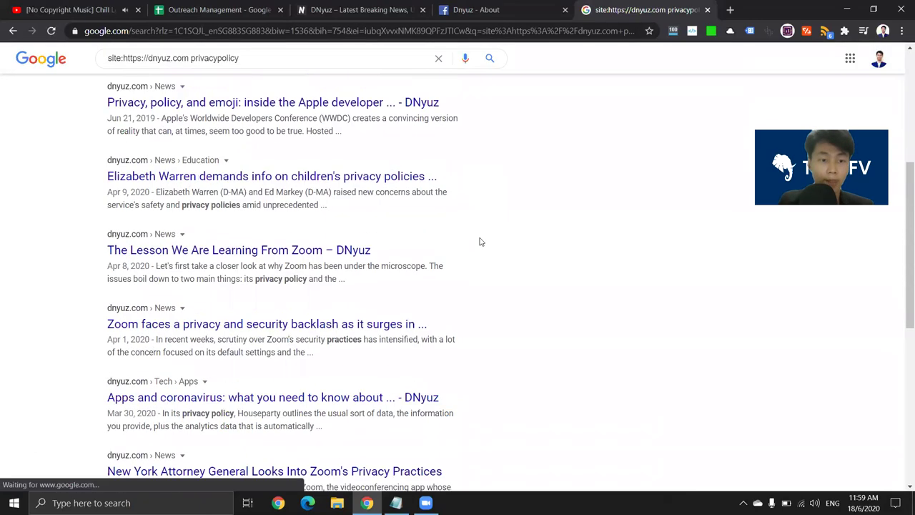
Close the DNyuz Facebook page and the Google search, and select the dnyuz.com row 65 in the prospect list.
{"action": "left_click", "coordinate": [461, 9]}
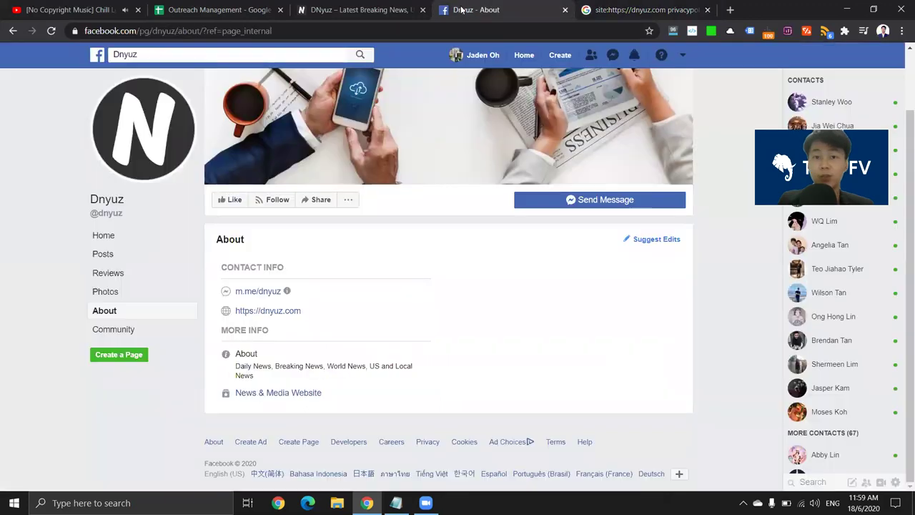
{"action": "left_click", "coordinate": [566, 10]}
{"action": "left_click", "coordinate": [567, 10]}
{"action": "left_click", "coordinate": [218, 9]}
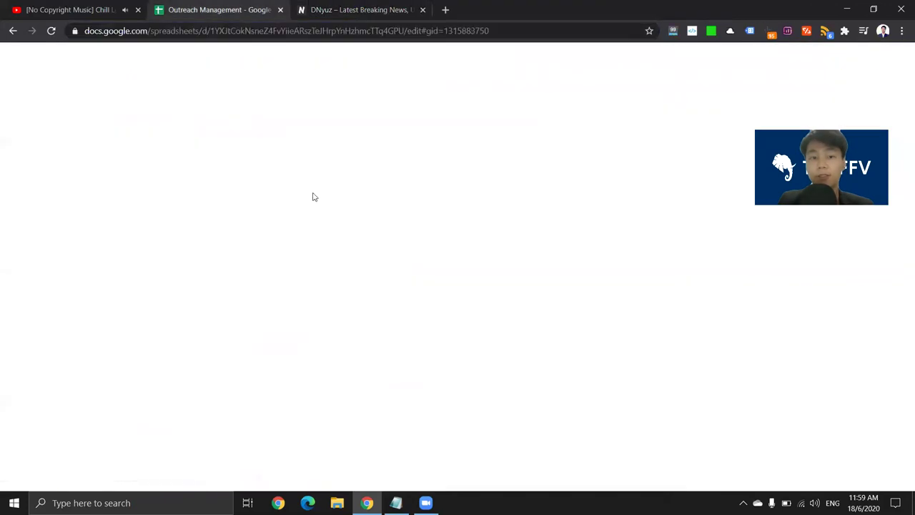
{"action": "left_click", "coordinate": [11, 328]}
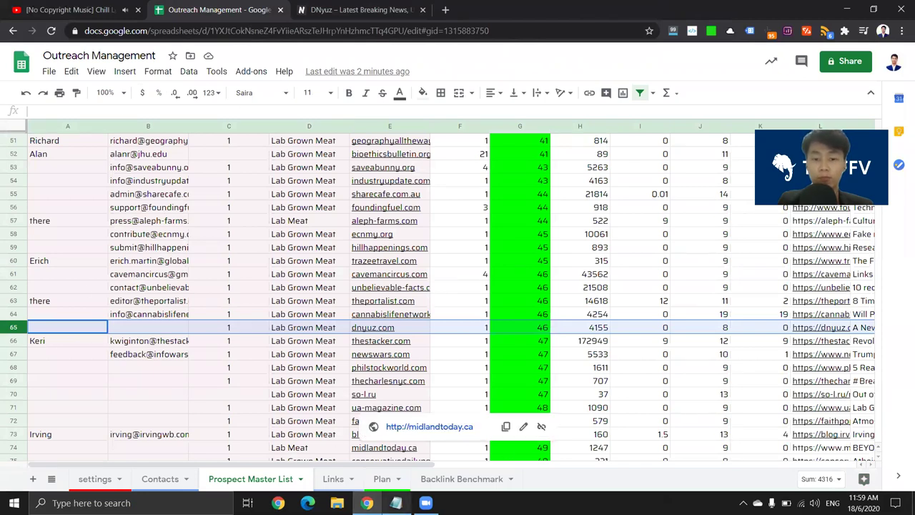
Review the Notepad checklist of places to look for an e-mail, from about through privacy policy.
{"action": "left_click", "coordinate": [396, 503]}
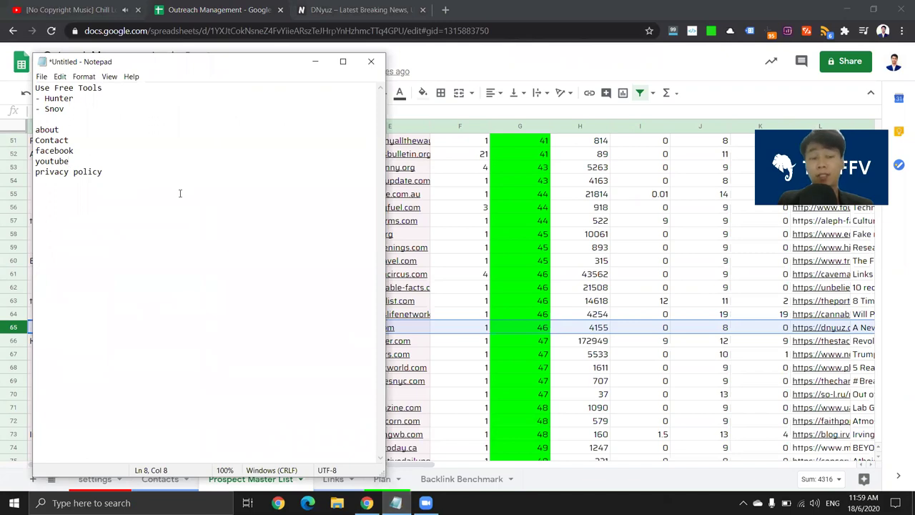
{"action": "left_click_drag", "start_coordinate": [157, 179], "coordinate": [36, 140]}
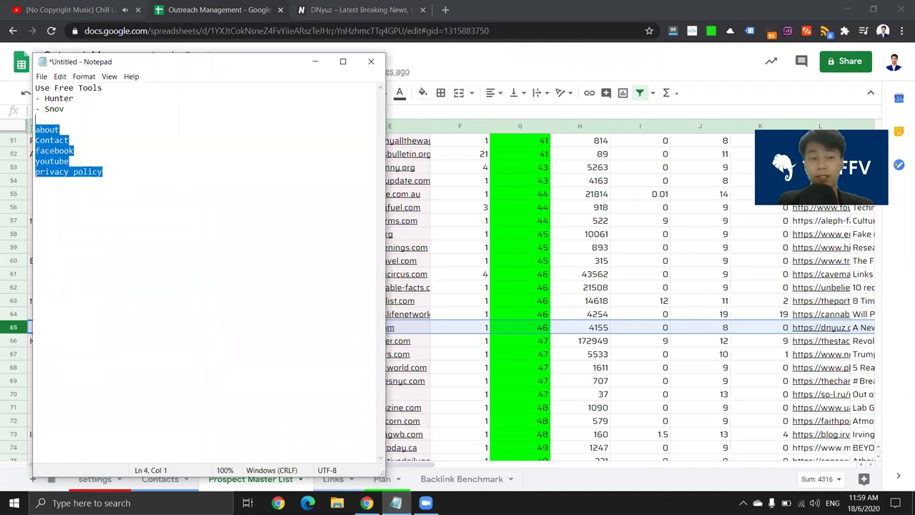
{"action": "left_click", "coordinate": [128, 171]}
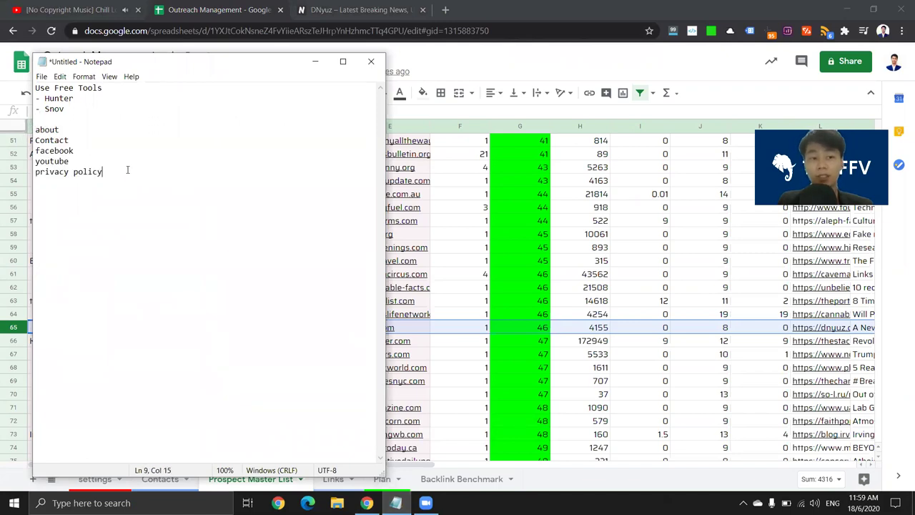
{"action": "left_click", "coordinate": [315, 61]}
{"action": "left_click", "coordinate": [396, 503]}
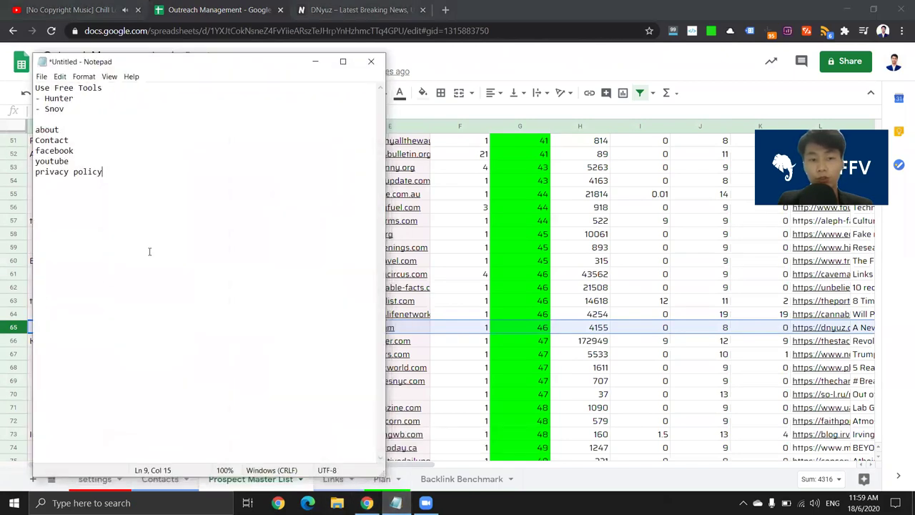
{"action": "left_click_drag", "start_coordinate": [151, 178], "coordinate": [55, 138]}
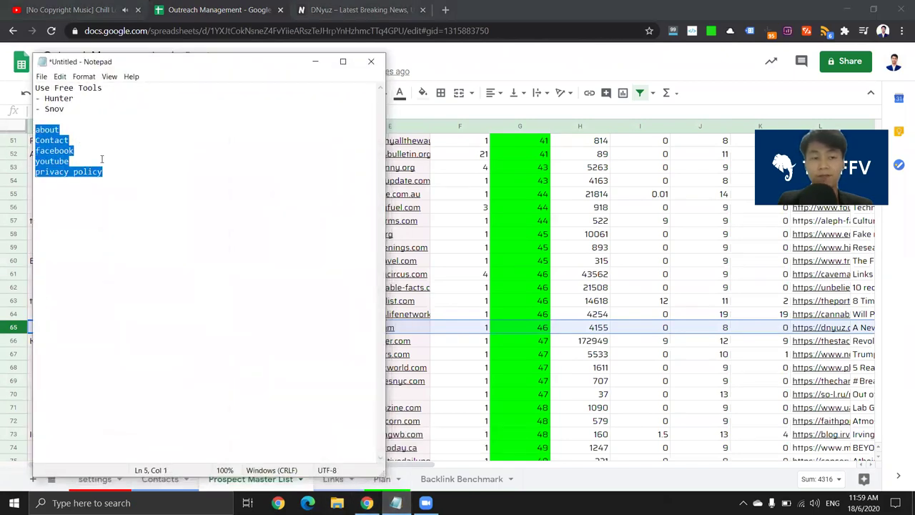
{"action": "type", "text": "about Contact facebook youtube privacy policy"}
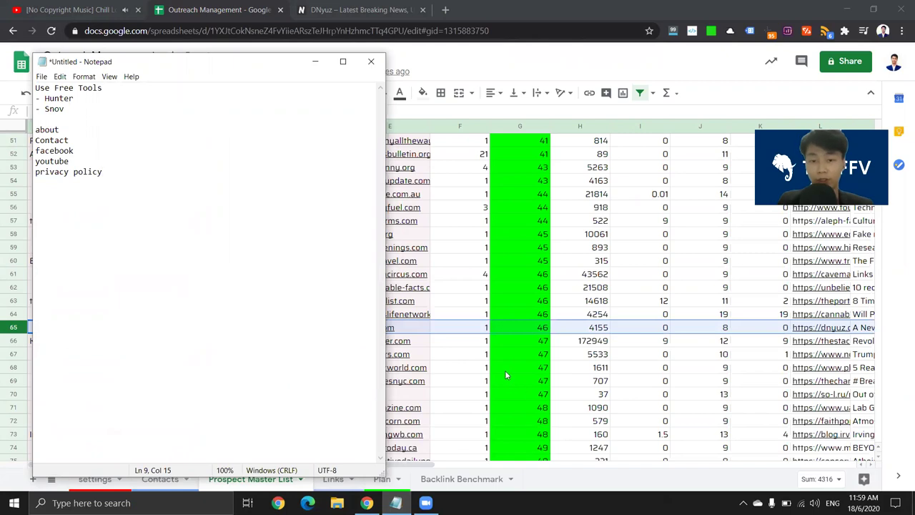
Open the philstockworld.com website from row 68 of the prospect list and close the DNyuz page.
{"action": "left_click", "coordinate": [516, 367]}
{"action": "left_click", "coordinate": [21, 331]}
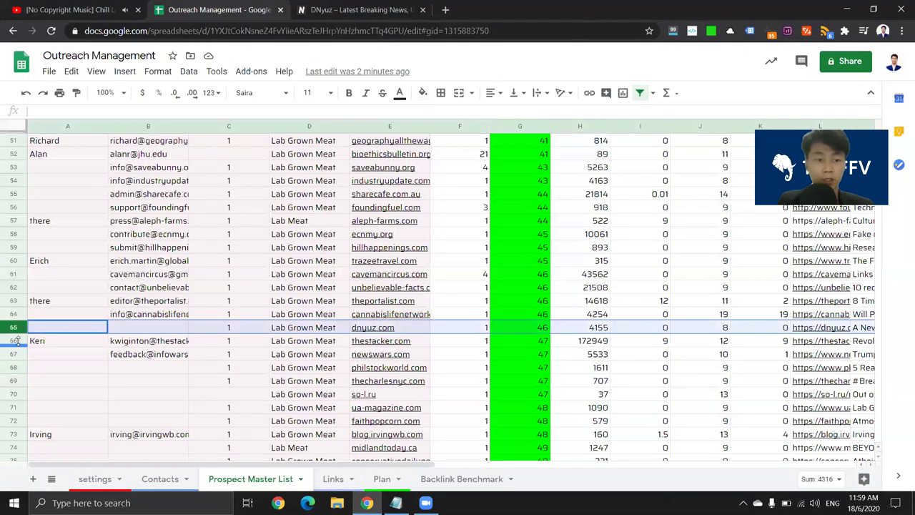
{"action": "left_click", "coordinate": [6, 354]}
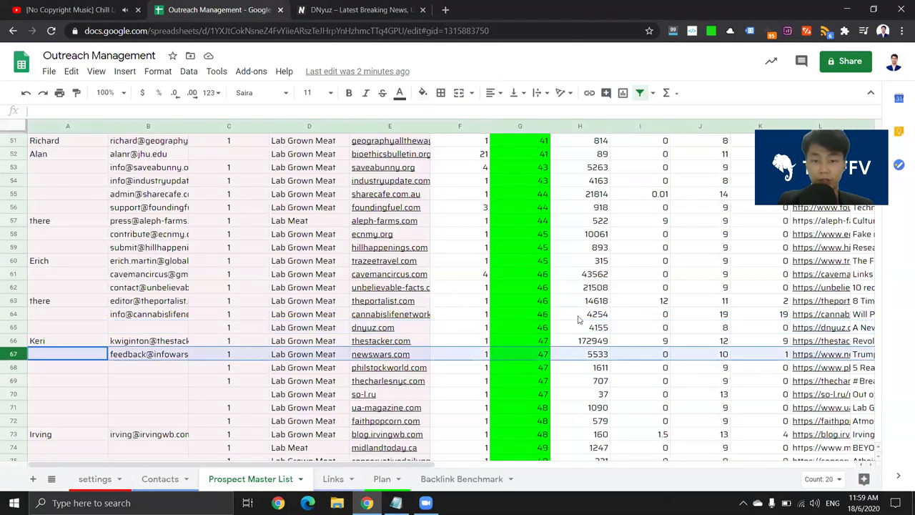
{"action": "left_click", "coordinate": [378, 358]}
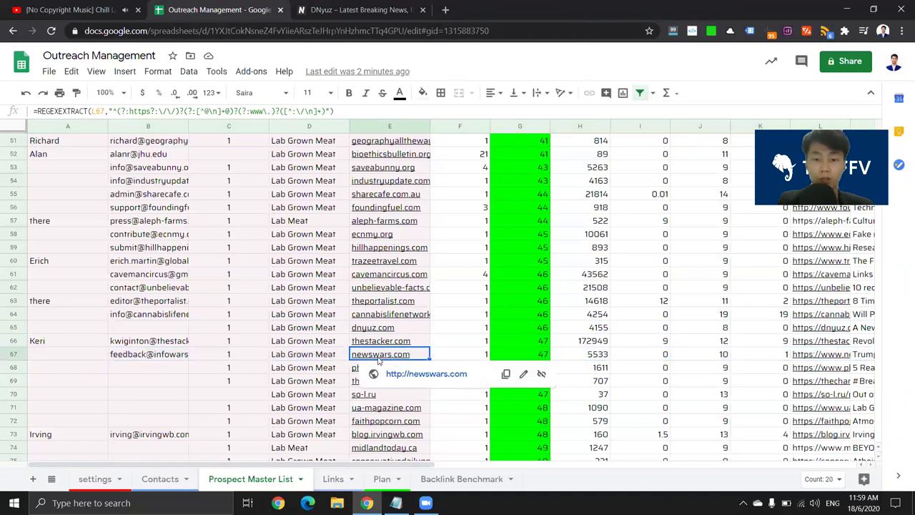
{"action": "left_click", "coordinate": [119, 360]}
{"action": "left_click", "coordinate": [5, 367]}
{"action": "left_click", "coordinate": [390, 367]}
{"action": "left_click", "coordinate": [412, 389]}
{"action": "left_click", "coordinate": [443, 9]}
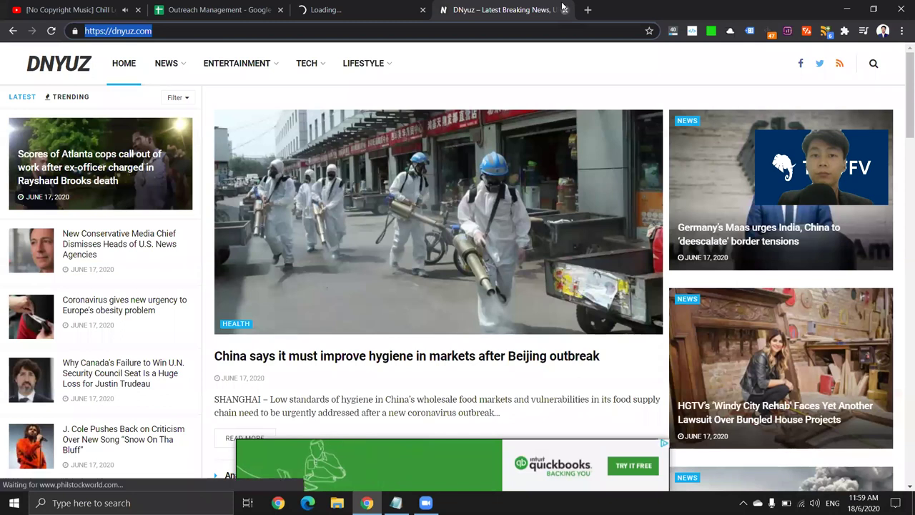
{"action": "key", "text": "ctrl+w"}
{"action": "key", "text": "ctrl+shift+Tab"}
{"action": "left_click", "coordinate": [338, 8]}
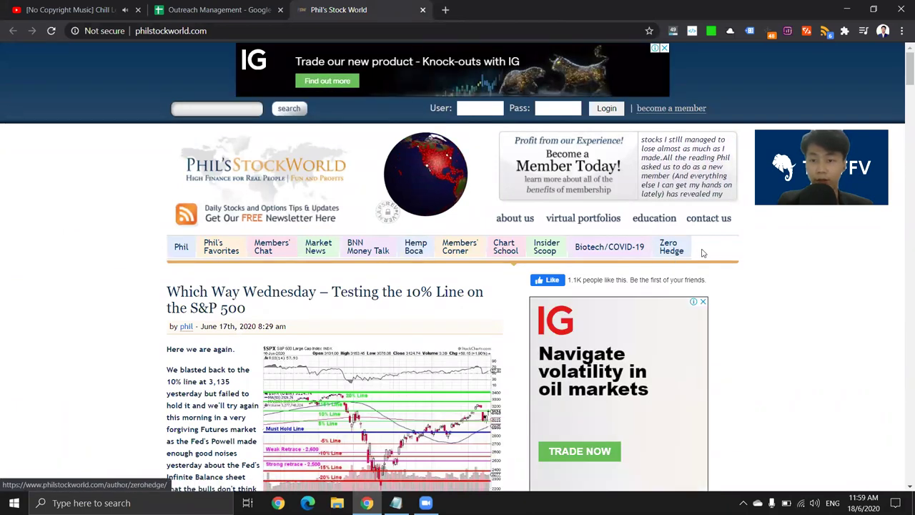
Copy the contact e-mail address from the footer of the Phil's Stock World home page.
{"action": "scroll", "coordinate": [379, 243], "scroll_direction": "down", "scroll_amount": 4}
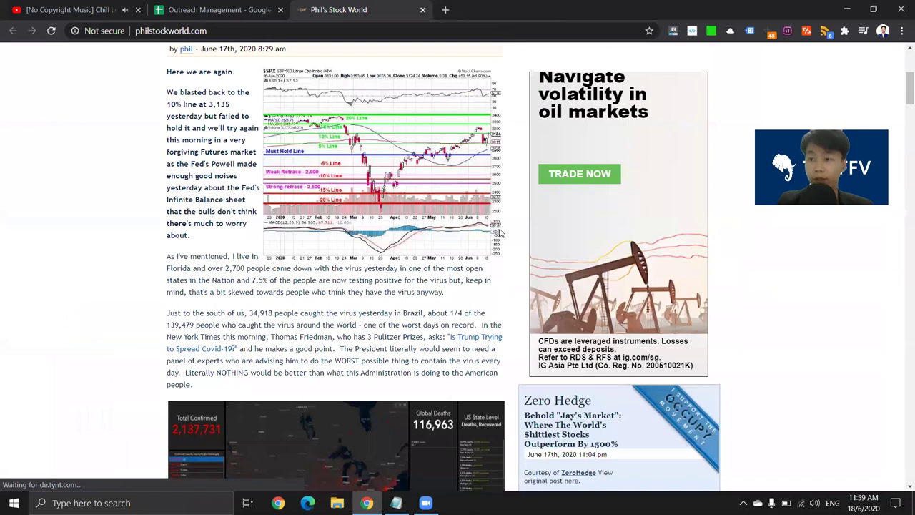
{"action": "key", "text": "End"}
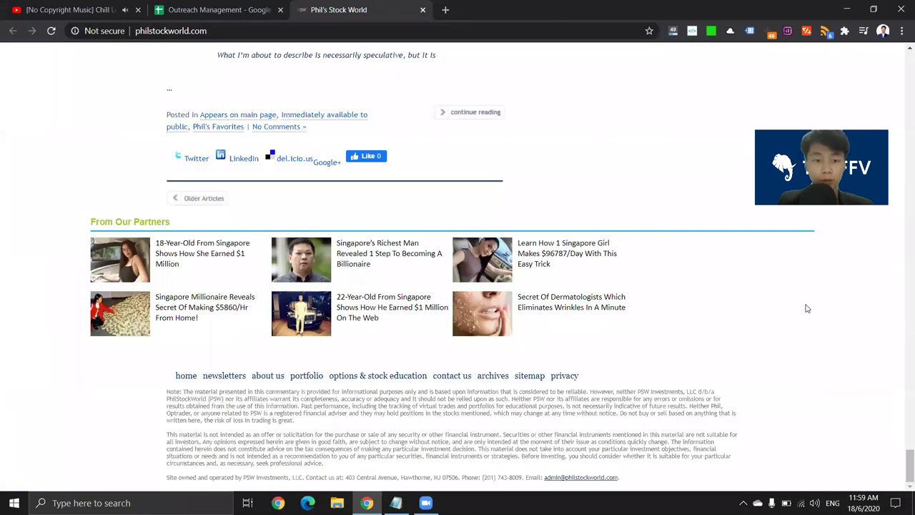
{"action": "right_click", "coordinate": [569, 479]}
{"action": "left_click", "coordinate": [615, 427]}
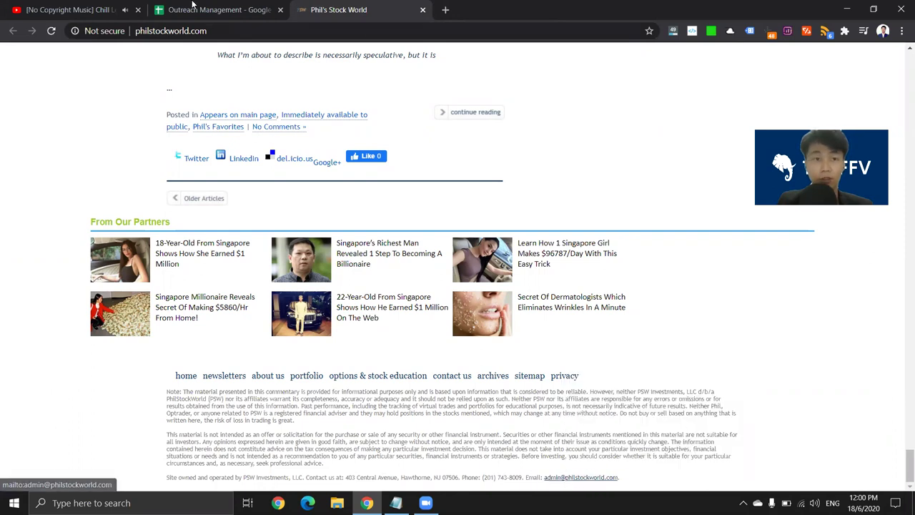
Paste the copied contact e-mail into column B of the philstockworld.com row 68 in the prospect list.
{"action": "left_click", "coordinate": [214, 9]}
{"action": "left_click", "coordinate": [20, 372]}
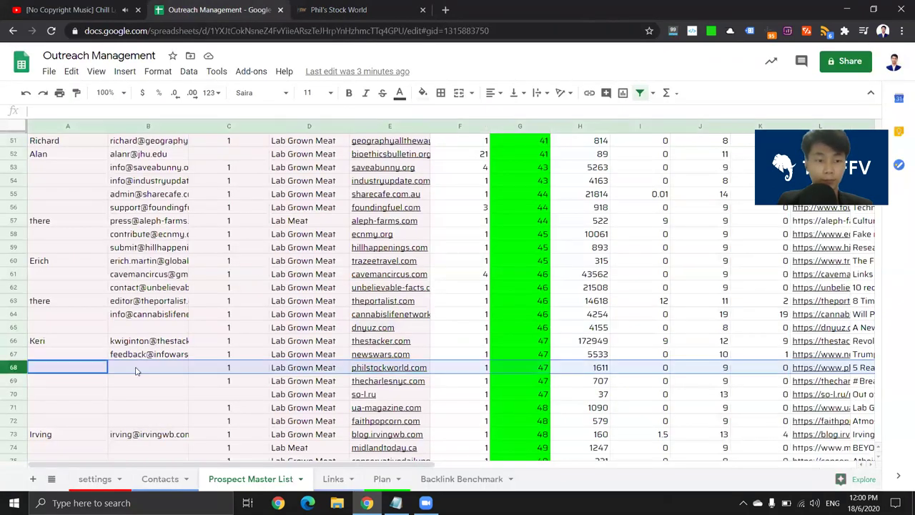
{"action": "left_click", "coordinate": [136, 370]}
{"action": "key", "text": "ctrl+v"}
{"action": "left_click", "coordinate": [105, 368]}
{"action": "left_click", "coordinate": [110, 367]}
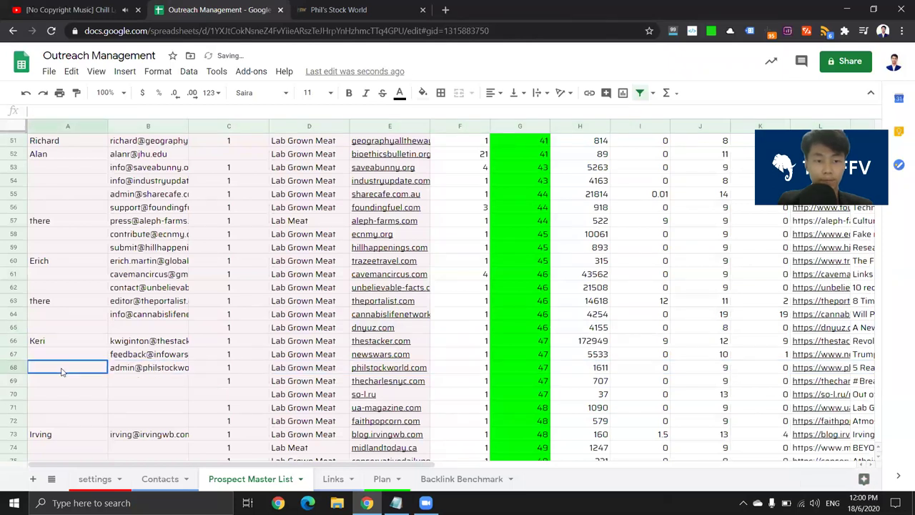
{"action": "left_click", "coordinate": [75, 371]}
{"action": "left_click", "coordinate": [132, 371]}
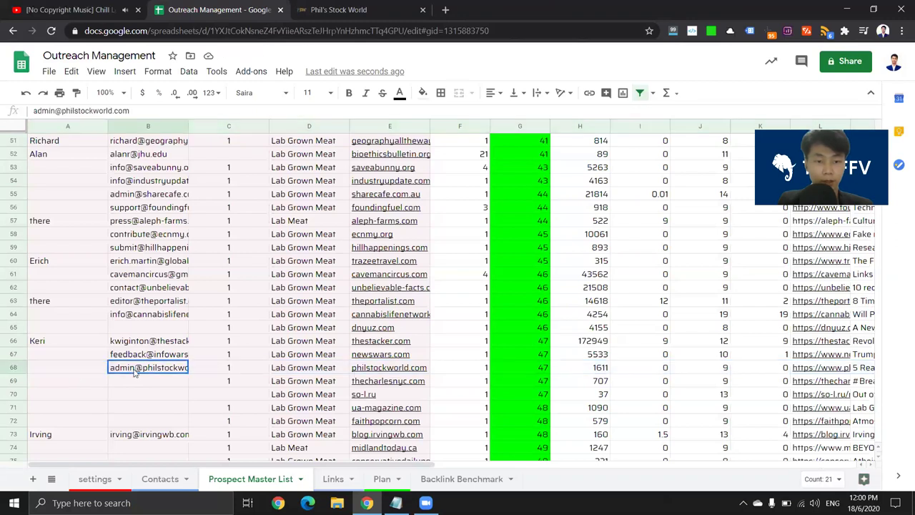
{"action": "left_click", "coordinate": [100, 371]}
{"action": "key", "text": "shift+space"}
Open the thecharlesnyc.com website from row 69 of the prospect list and close the Phil's Stock World page.
{"action": "left_click", "coordinate": [405, 367]}
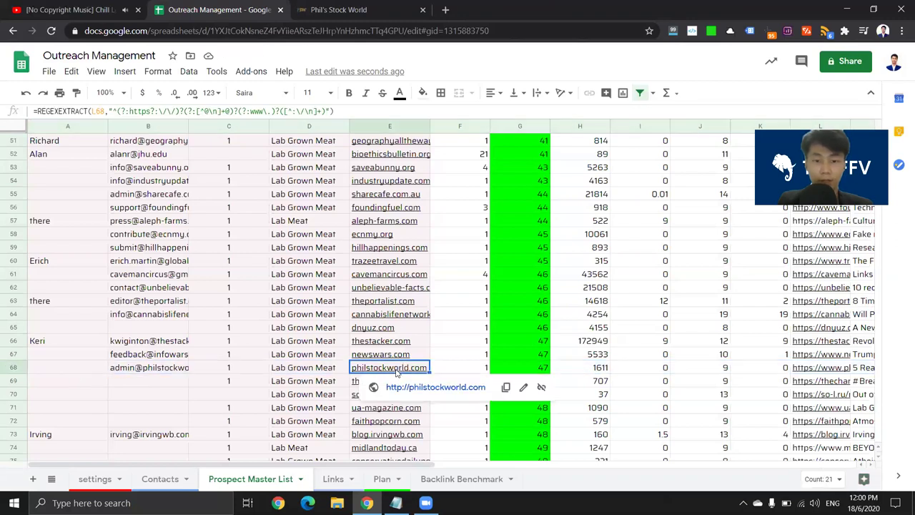
{"action": "left_click", "coordinate": [377, 384]}
{"action": "key", "text": "shift+space"}
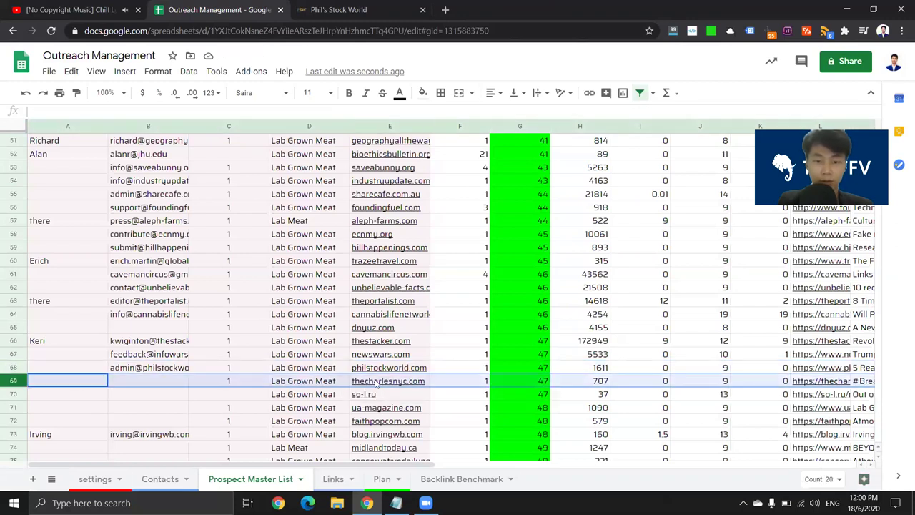
{"action": "left_click", "coordinate": [377, 384]}
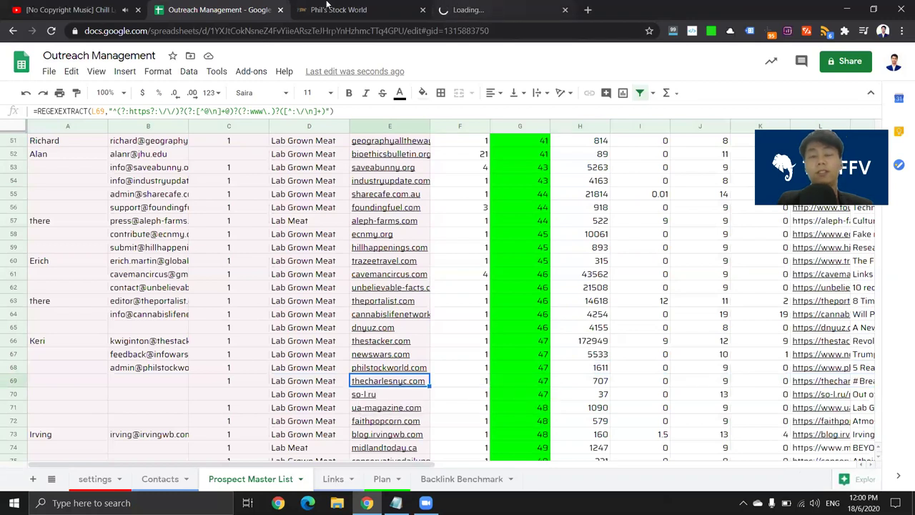
{"action": "left_click", "coordinate": [371, 9]}
{"action": "left_click", "coordinate": [424, 10]}
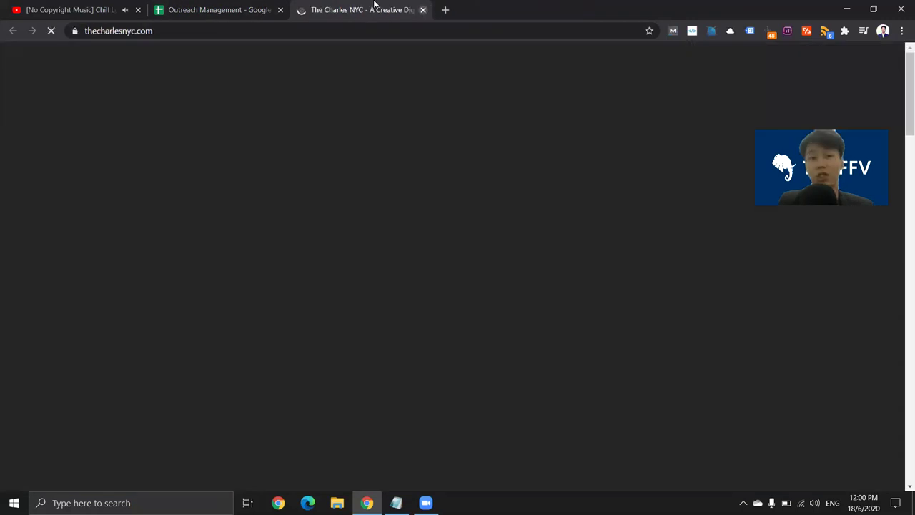
Return to the prospect list and bring up the Notepad checklist at the free tools entries Hunter and Snov.
{"action": "left_click", "coordinate": [257, 9]}
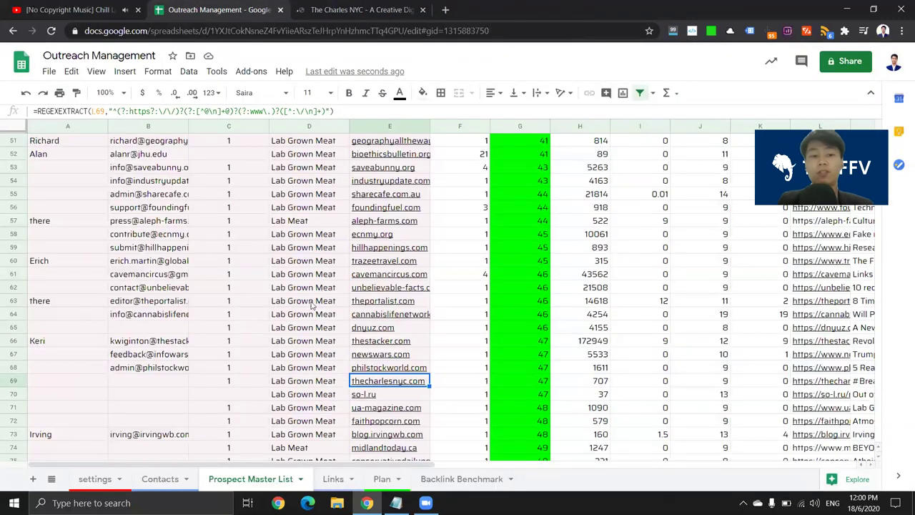
{"action": "mouse_move", "coordinate": [397, 503]}
{"action": "left_click", "coordinate": [396, 444]}
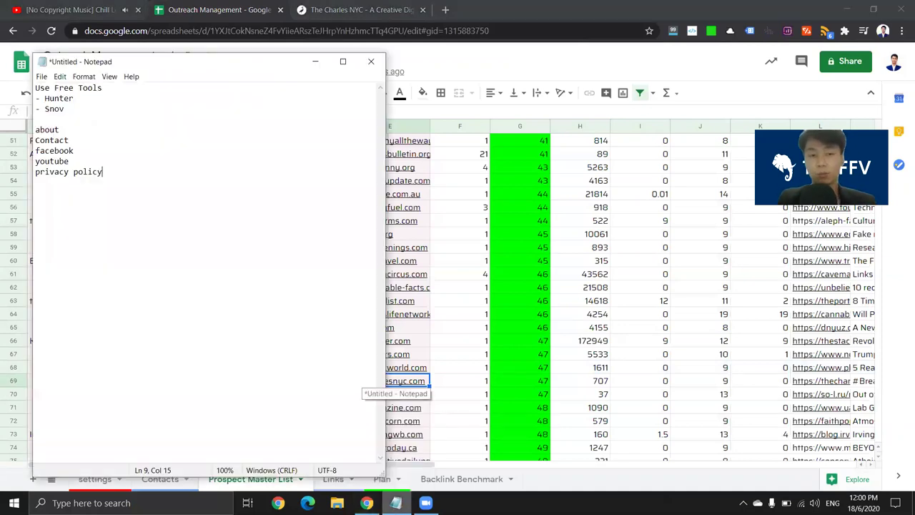
{"action": "left_click", "coordinate": [110, 104]}
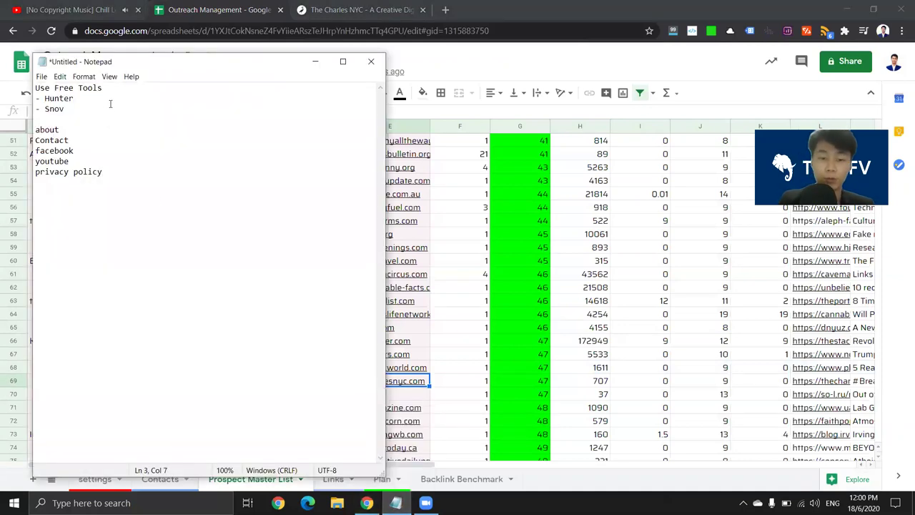
Complete the Hunter entry in the Notepad checklist as Hunter.io.
{"action": "left_click", "coordinate": [120, 97]}
{"action": "type", "text": ".io"}
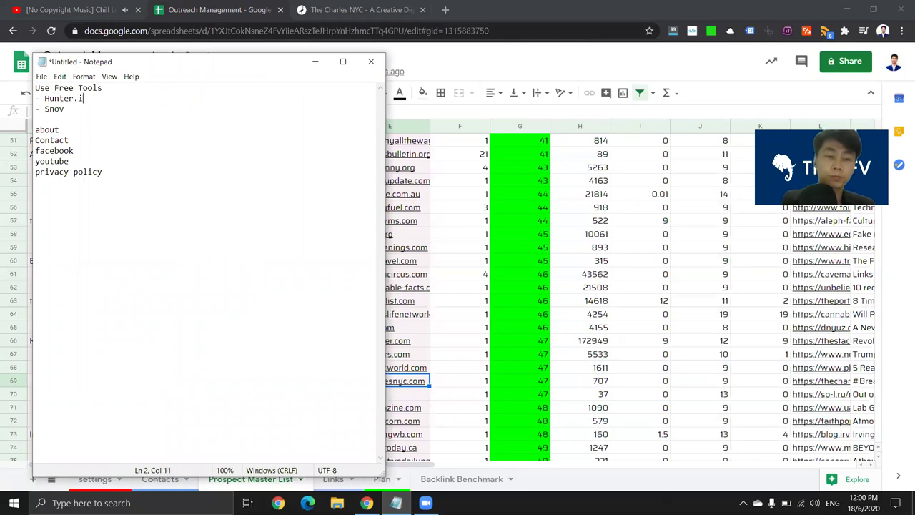
{"action": "left_click", "coordinate": [110, 108]}
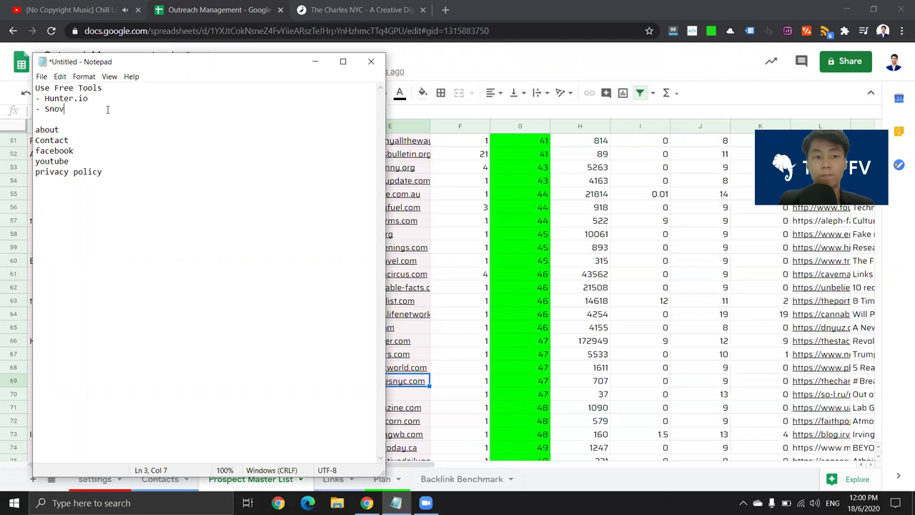
{"action": "key", "text": "Down"}
{"action": "key", "text": "Up"}
{"action": "key", "text": "Up"}
{"action": "key", "text": "End"}
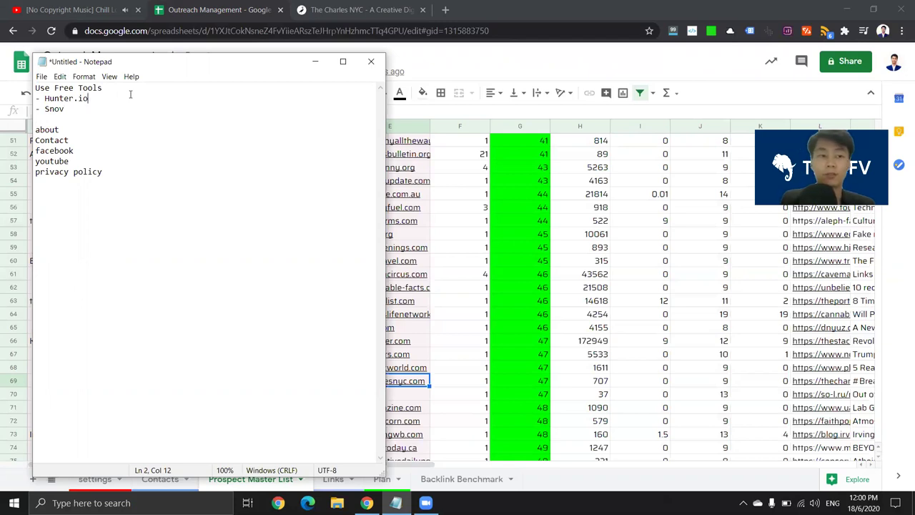
Review the checklist's free tools and website page entries, and return to the thecharlesnyc.com row 69 of the prospect list.
{"action": "left_click_drag", "start_coordinate": [64, 109], "coordinate": [22, 89]}
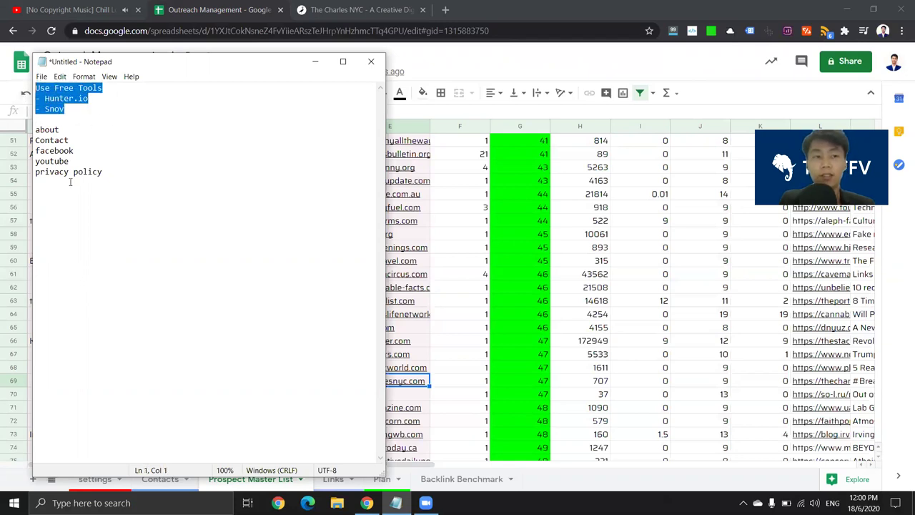
{"action": "left_click", "coordinate": [123, 213]}
{"action": "left_click_drag", "start_coordinate": [123, 173], "coordinate": [27, 130]}
{"action": "left_click", "coordinate": [125, 150]}
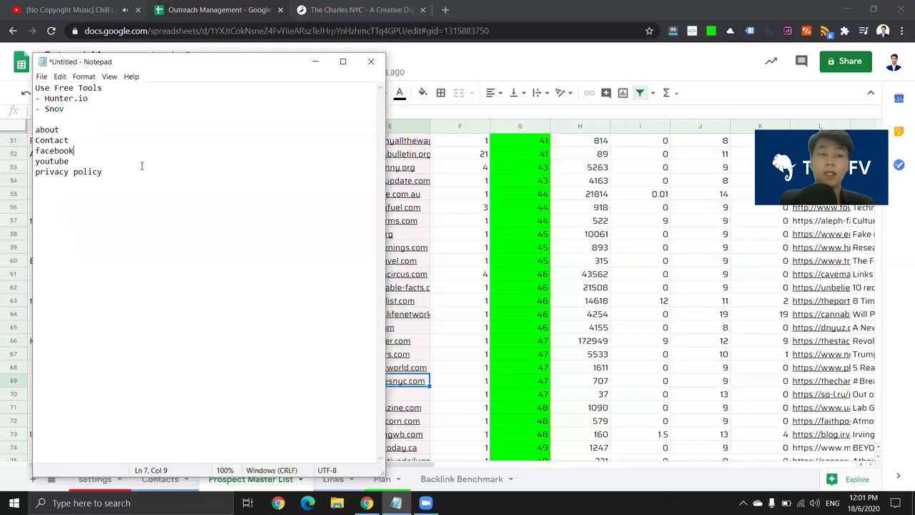
{"action": "left_click_drag", "start_coordinate": [151, 172], "coordinate": [35, 130]}
{"action": "left_click", "coordinate": [123, 169]}
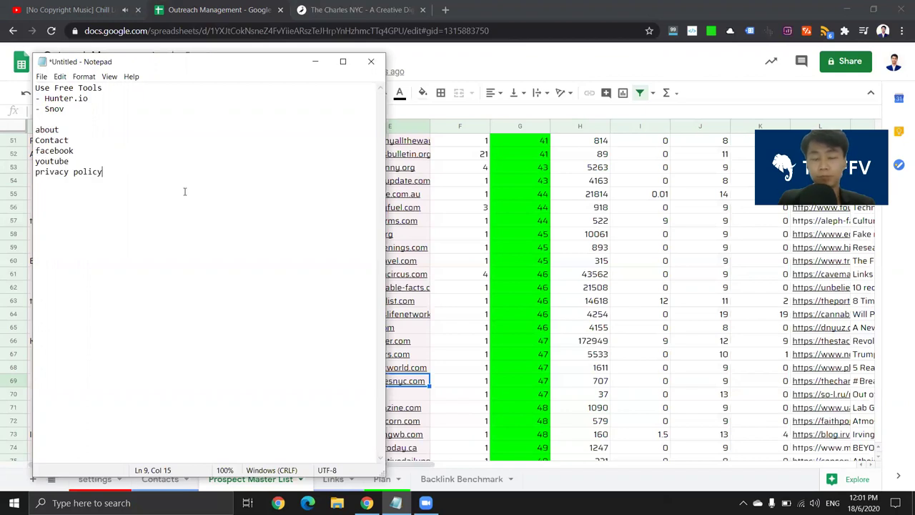
{"action": "left_click", "coordinate": [315, 61]}
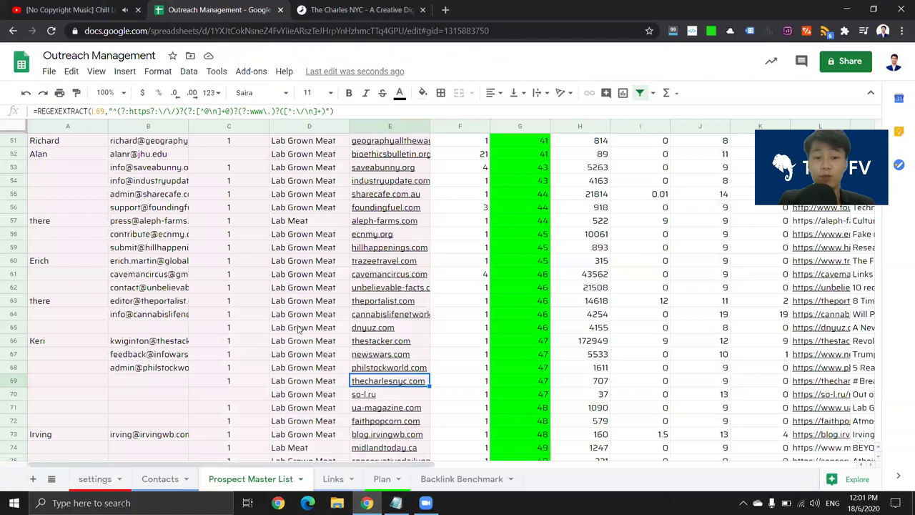
{"action": "left_click", "coordinate": [13, 380]}
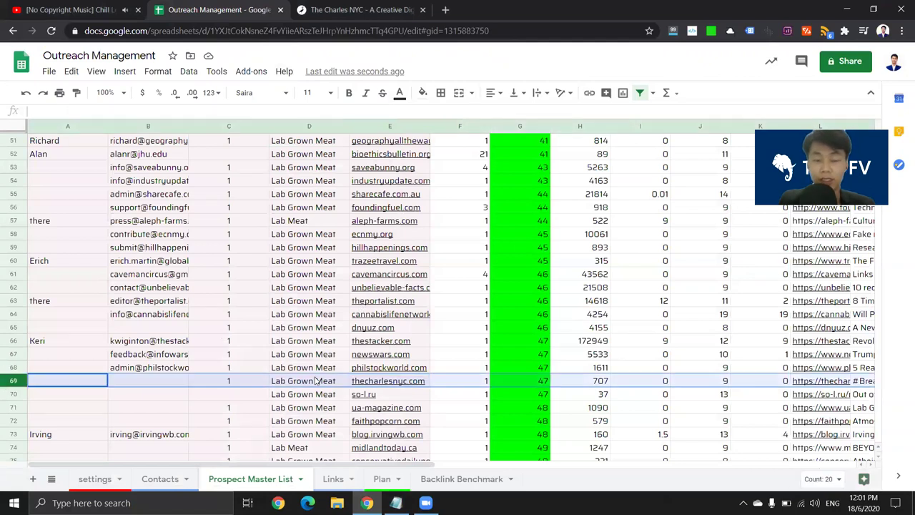
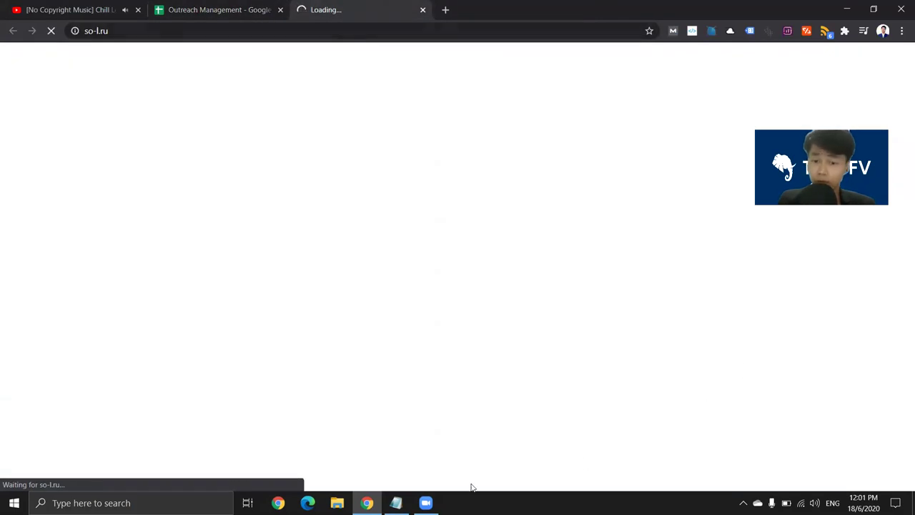
{"action": "left_click", "coordinate": [396, 502]}
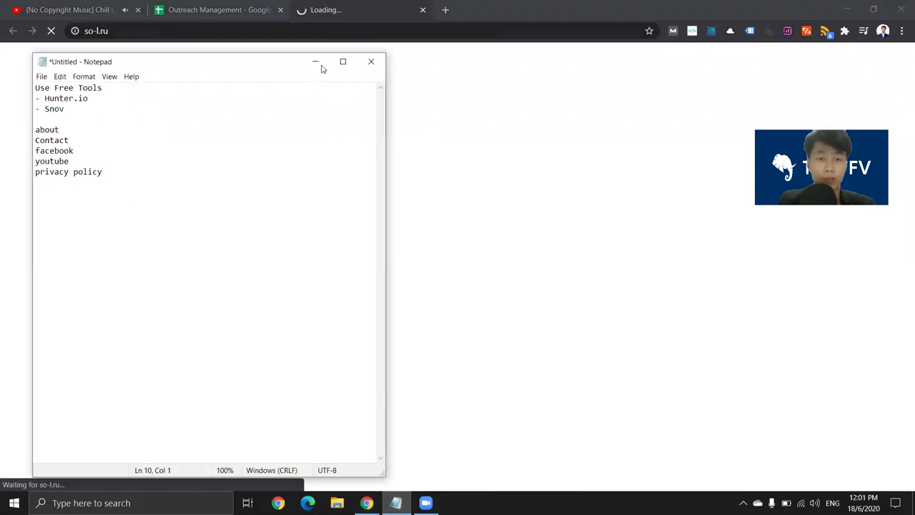
{"action": "left_click", "coordinate": [319, 63]}
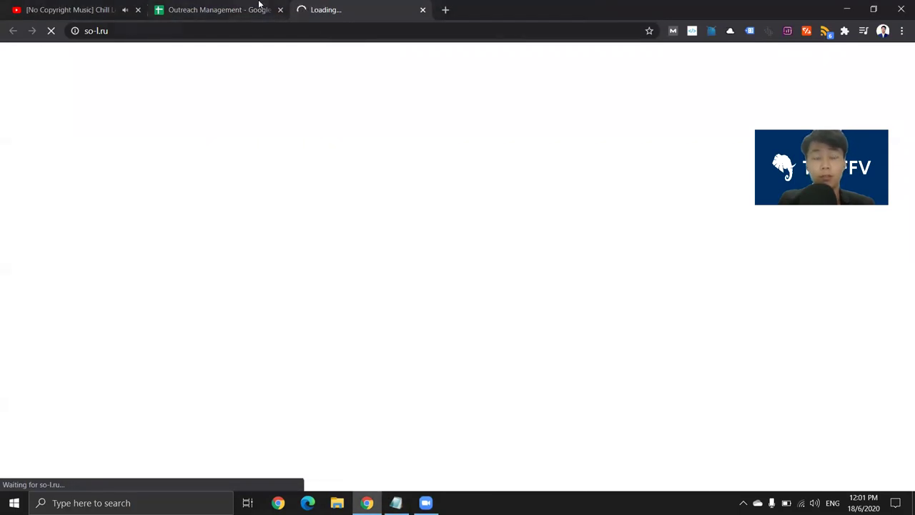
{"action": "left_click", "coordinate": [251, 5]}
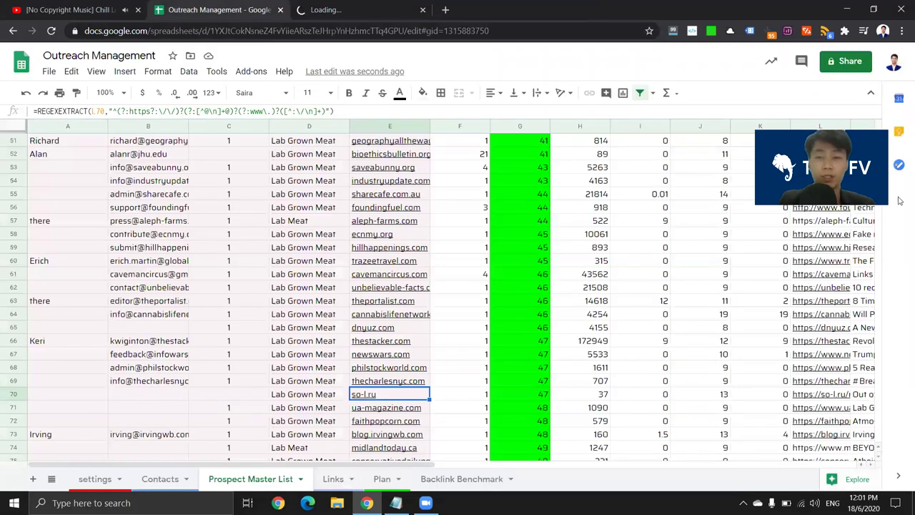
{"action": "scroll", "coordinate": [300, 226], "scroll_direction": "down", "scroll_amount": 12}
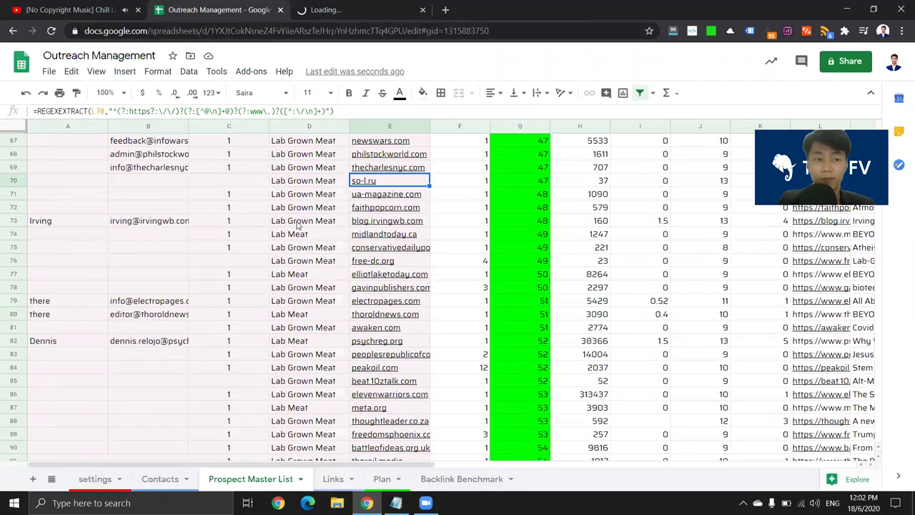
{"action": "scroll", "coordinate": [304, 203], "scroll_direction": "up", "scroll_amount": 9}
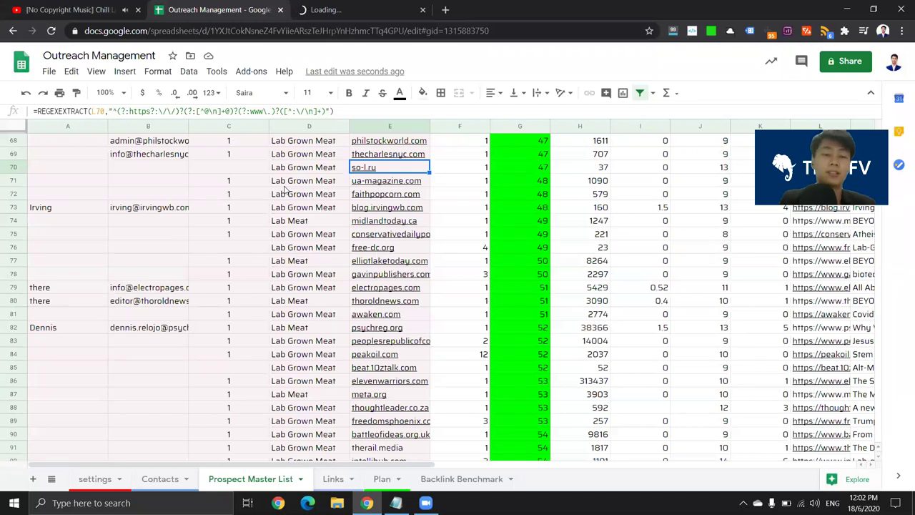
{"action": "left_click", "coordinate": [334, 6]}
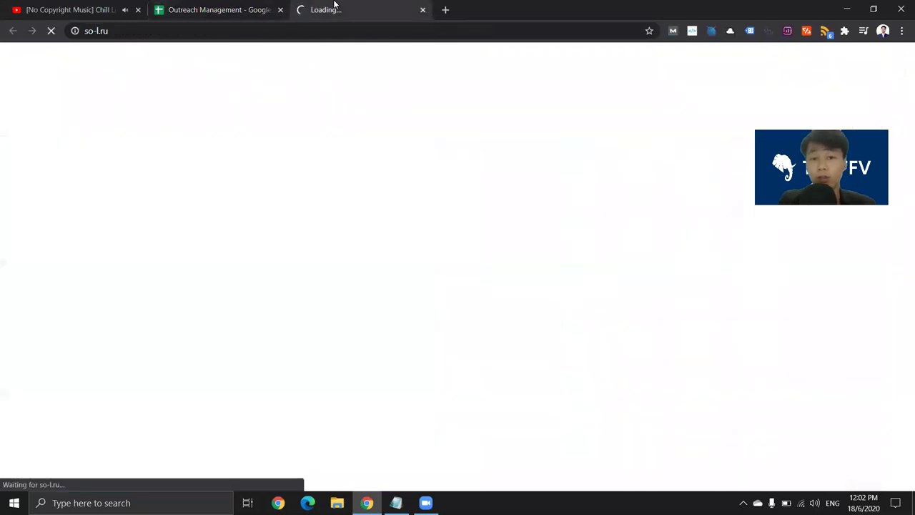
{"action": "left_click", "coordinate": [164, 6]}
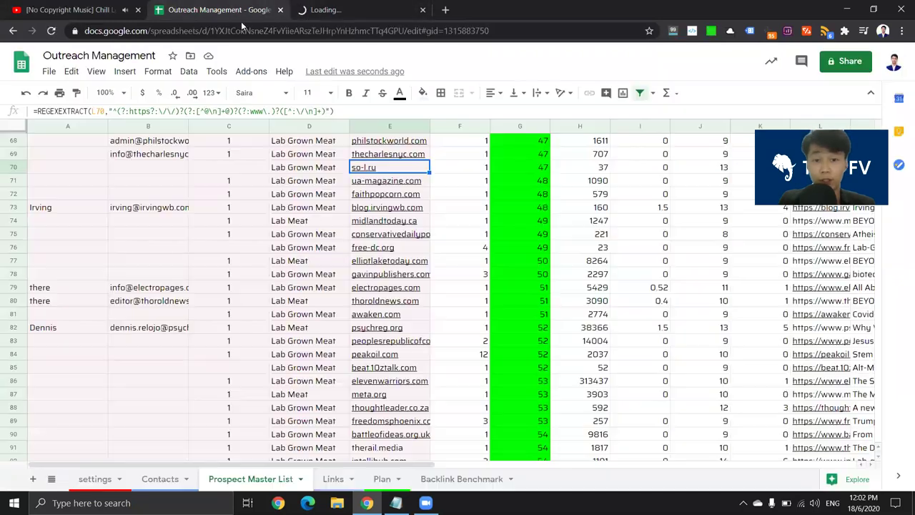
Close the so-l.ru site and delete its row 70 from the prospect list.
{"action": "left_click", "coordinate": [362, 9]}
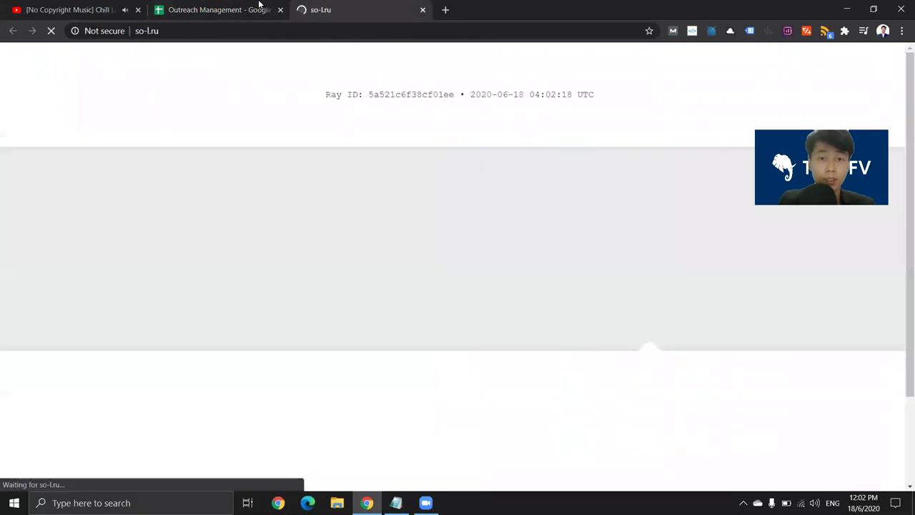
{"action": "left_click", "coordinate": [422, 10]}
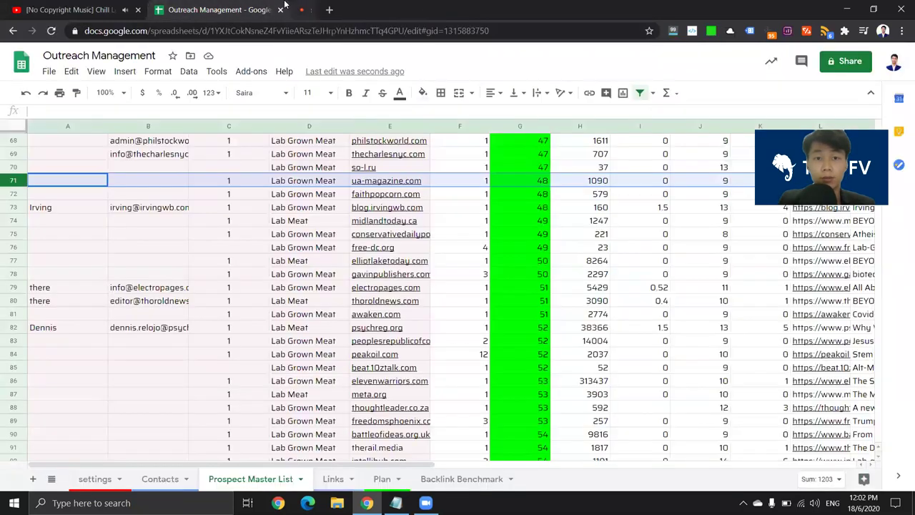
{"action": "left_click", "coordinate": [13, 168]}
{"action": "key", "text": "alt+e"}
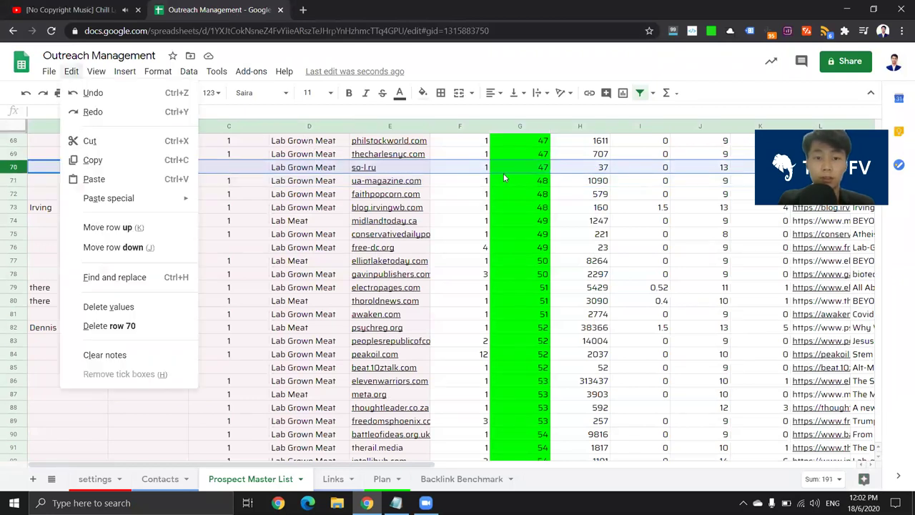
Open the ua-magazine.com website from its row in the prospect list.
{"action": "left_click", "coordinate": [386, 180]}
{"action": "left_click", "coordinate": [386, 181]}
{"action": "left_click", "coordinate": [572, 184]}
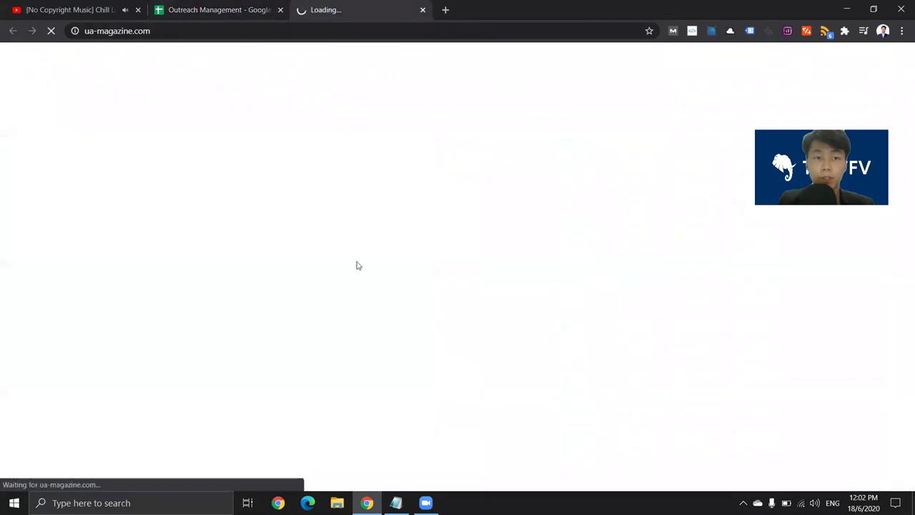
{"action": "left_click", "coordinate": [396, 503]}
{"action": "left_click_drag", "start_coordinate": [133, 176], "coordinate": [35, 172]}
{"action": "left_click", "coordinate": [72, 190]}
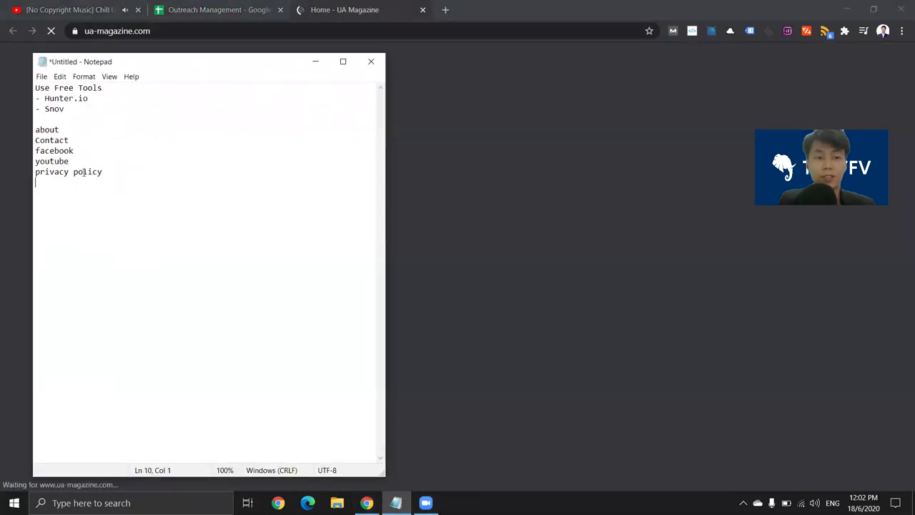
{"action": "key", "text": "BackSpace"}
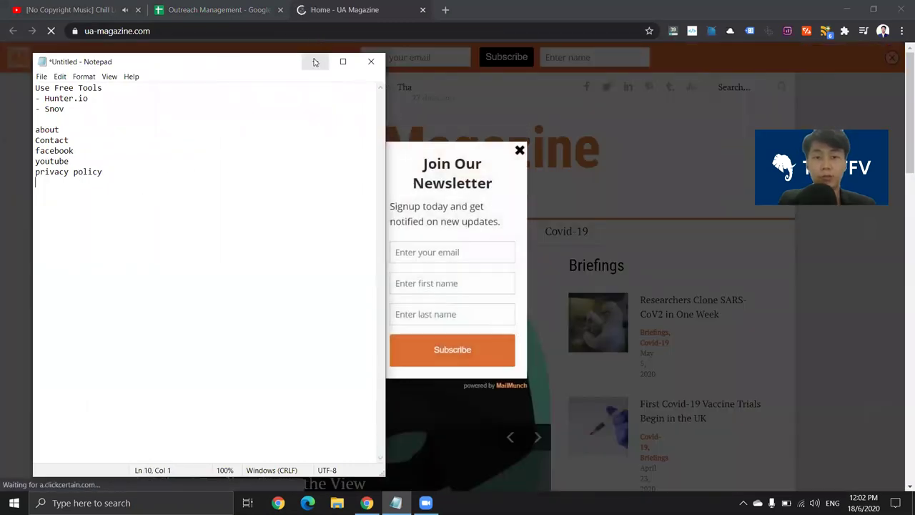
{"action": "left_click", "coordinate": [315, 62]}
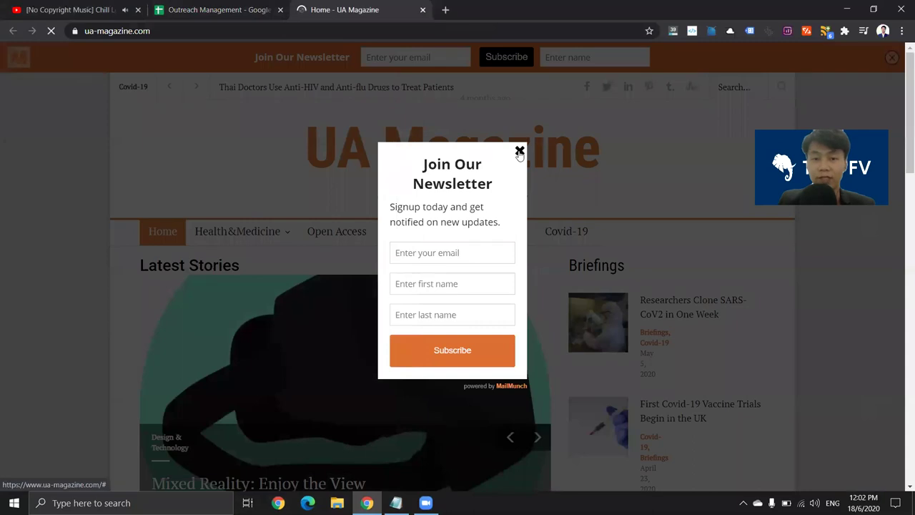
Dismiss the UA Magazine newsletter pop-up and banner, and open the site's About and Contact Us pages in new tabs.
{"action": "left_click", "coordinate": [520, 151]}
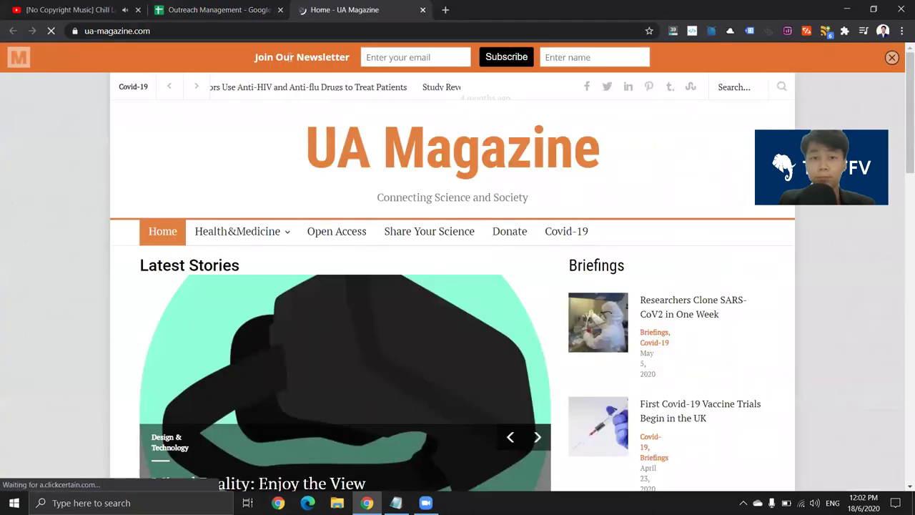
{"action": "left_click", "coordinate": [892, 57]}
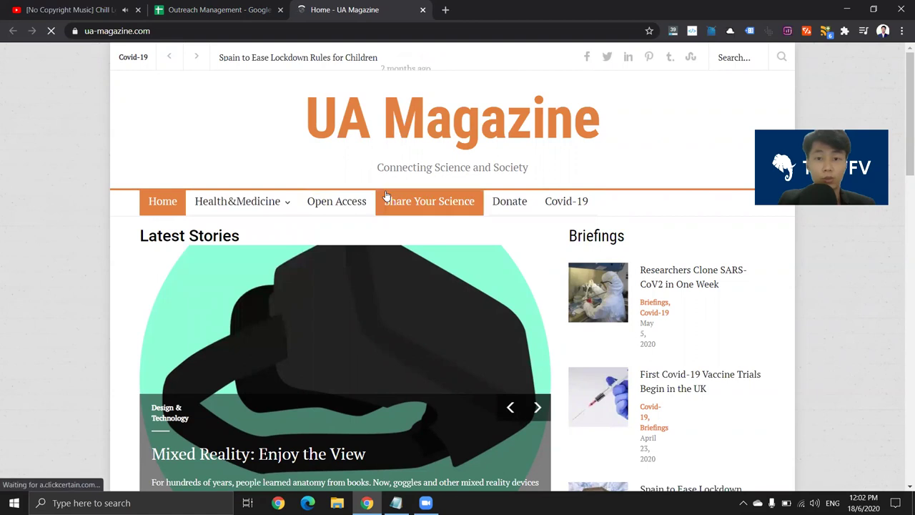
{"action": "scroll", "coordinate": [698, 187], "scroll_direction": "down", "scroll_amount": 15}
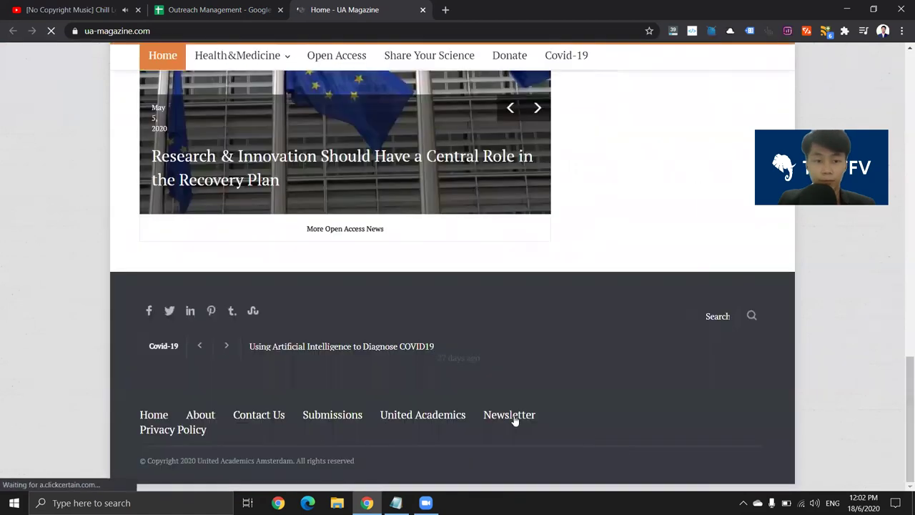
{"action": "right_click", "coordinate": [205, 412]}
{"action": "left_click", "coordinate": [293, 298]}
{"action": "right_click", "coordinate": [258, 415]}
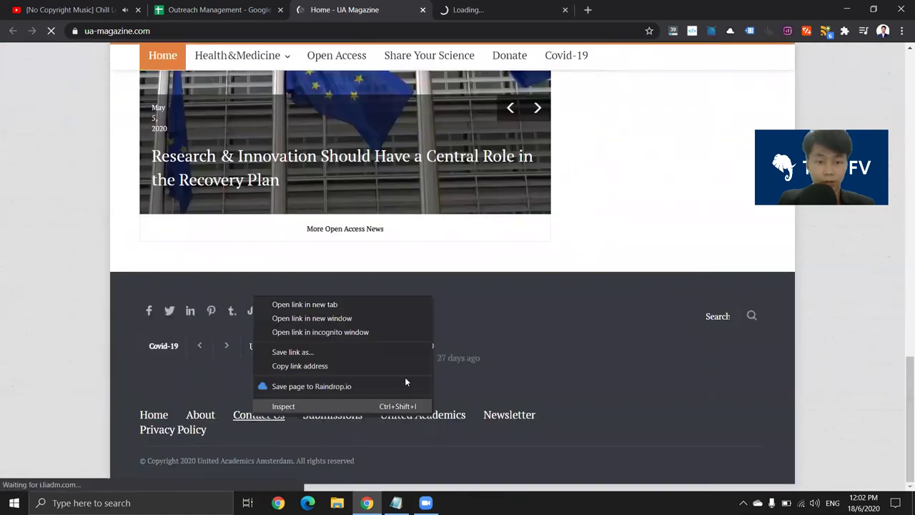
{"action": "left_click", "coordinate": [376, 305]}
Look through the UA Magazine About page for a contact e-mail address.
{"action": "key", "text": "ctrl+Tab"}
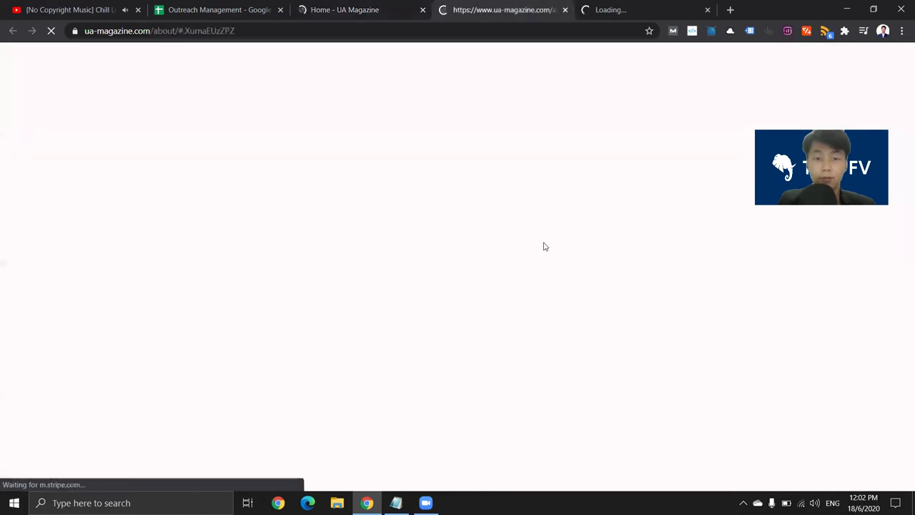
{"action": "scroll", "coordinate": [615, 285], "scroll_direction": "down", "scroll_amount": 4}
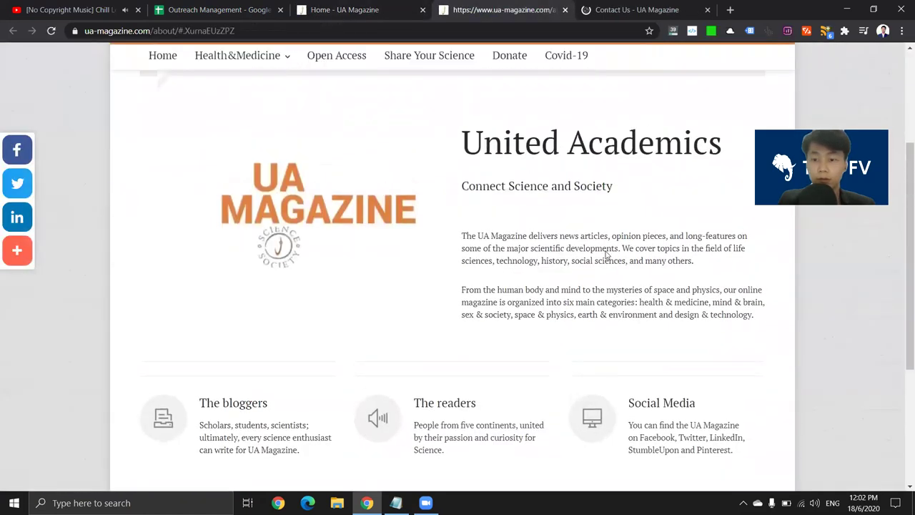
{"action": "scroll", "coordinate": [613, 279], "scroll_direction": "down", "scroll_amount": 3}
{"action": "scroll", "coordinate": [585, 302], "scroll_direction": "up", "scroll_amount": 15}
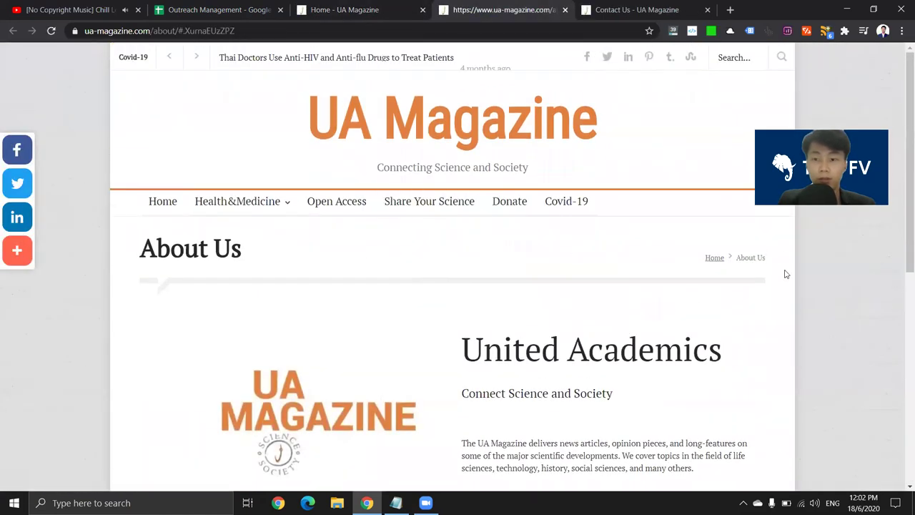
Copy the contact e-mail address from the E-mail and Phone section of UA Magazine's Contact Us page.
{"action": "left_click", "coordinate": [593, 16]}
{"action": "scroll", "coordinate": [543, 261], "scroll_direction": "down", "scroll_amount": 5}
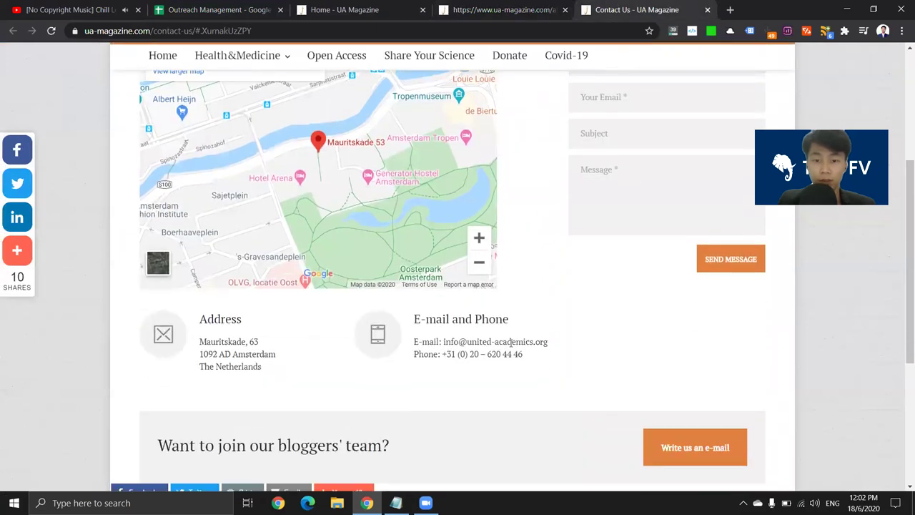
{"action": "left_click_drag", "start_coordinate": [548, 342], "coordinate": [450, 341]}
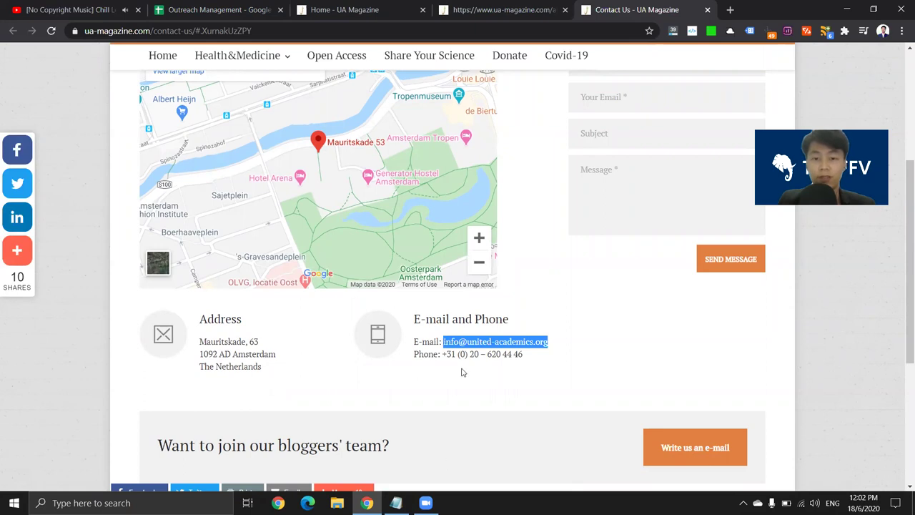
Paste the copied contact e-mail into column B of the ua-magazine.com row 70 in the prospect list.
{"action": "left_click", "coordinate": [396, 503]}
{"action": "left_click", "coordinate": [343, 9]}
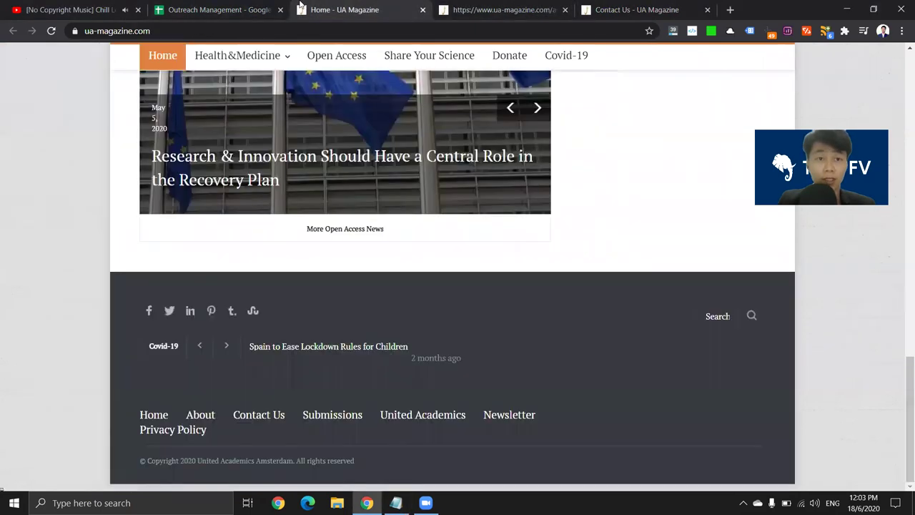
{"action": "left_click", "coordinate": [218, 10]}
{"action": "left_click", "coordinate": [157, 170]}
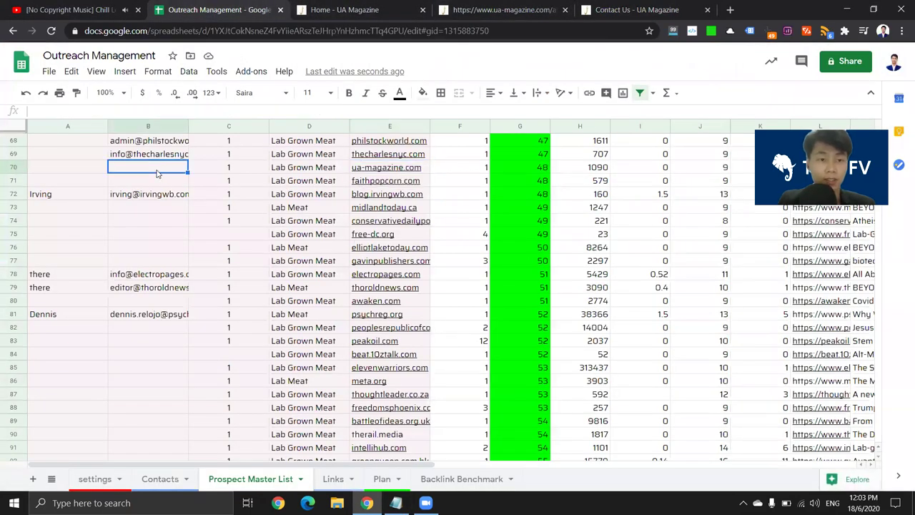
{"action": "key", "text": "ctrl+v"}
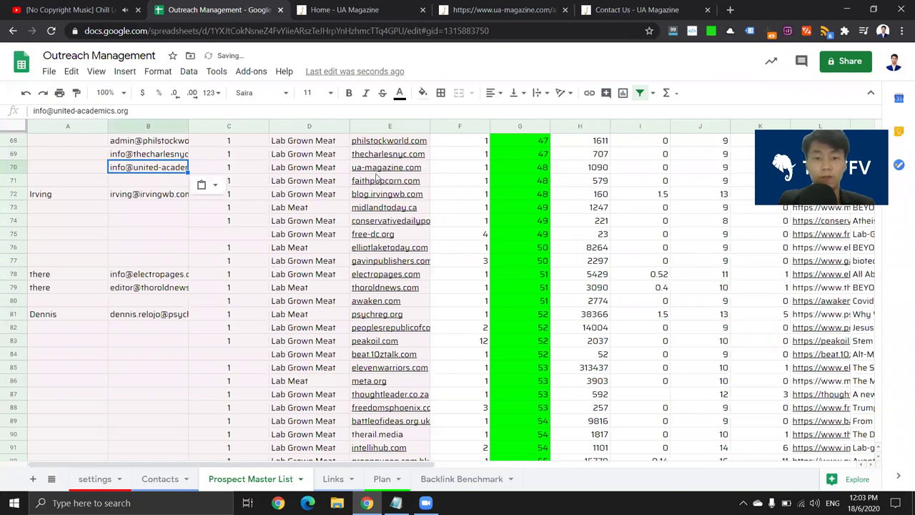
Open faithpopcorn.com from row 71 of the prospect list and close the UA Magazine pages.
{"action": "left_click", "coordinate": [377, 179]}
{"action": "left_click", "coordinate": [390, 200]}
{"action": "left_click", "coordinate": [501, 10]}
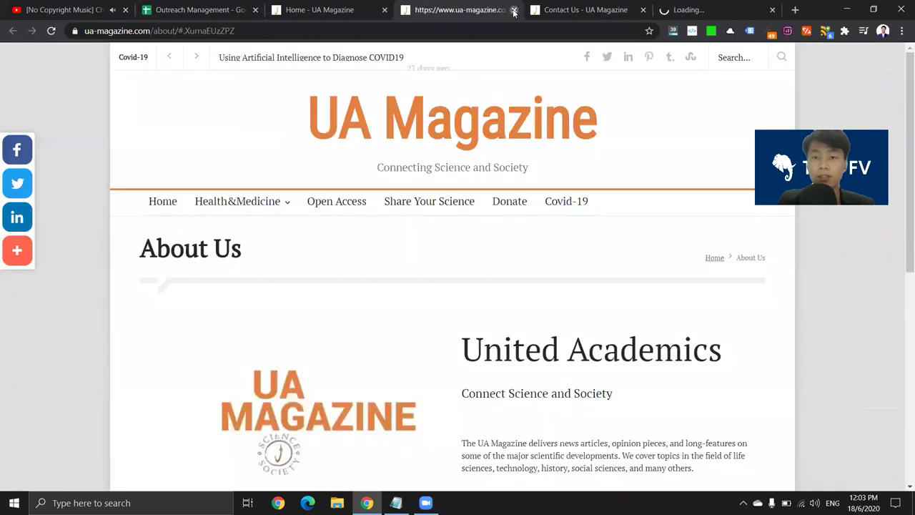
{"action": "left_click", "coordinate": [513, 10]}
{"action": "left_click", "coordinate": [514, 10]}
{"action": "left_click", "coordinate": [336, 10]}
{"action": "left_click", "coordinate": [385, 10]}
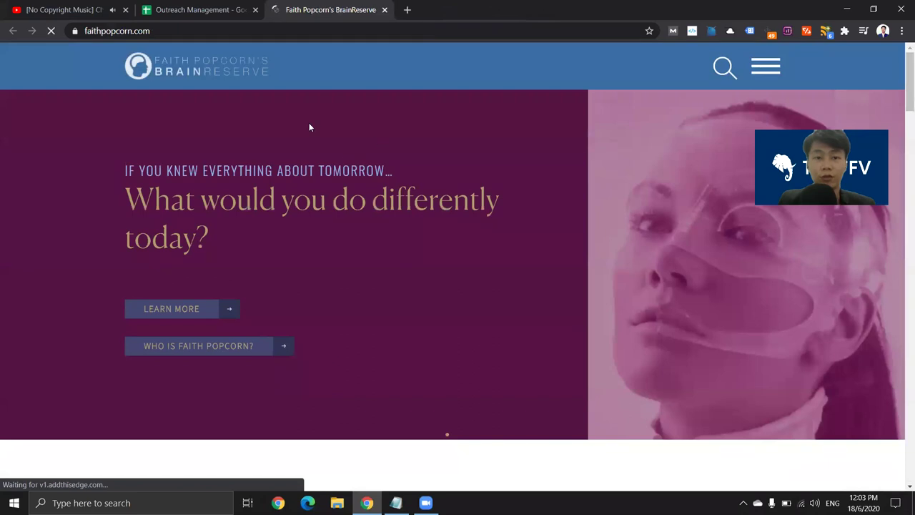
Copy the contact e-mail address from the Contact Us section in the footer of Faith Popcorn's BrainReserve homepage.
{"action": "left_click", "coordinate": [903, 218]}
{"action": "scroll", "coordinate": [903, 217], "scroll_direction": "down", "scroll_amount": 15}
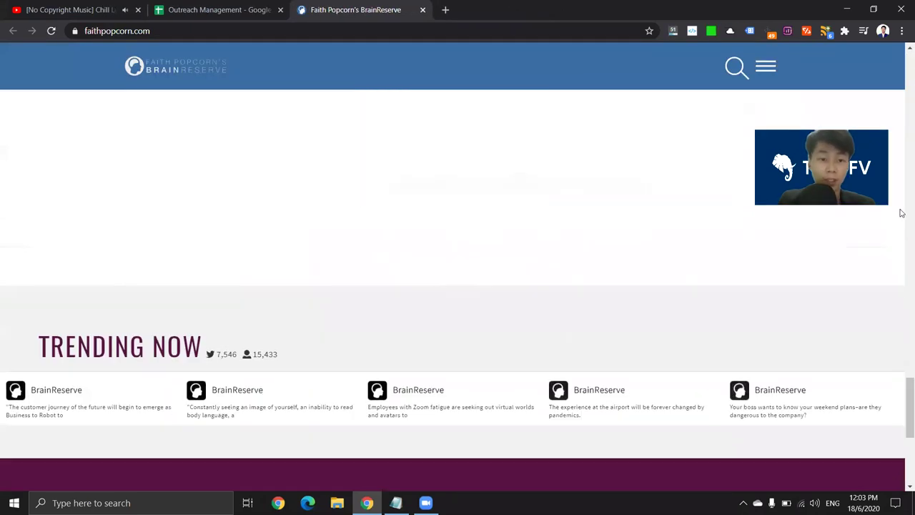
{"action": "scroll", "coordinate": [864, 450], "scroll_direction": "down", "scroll_amount": 5}
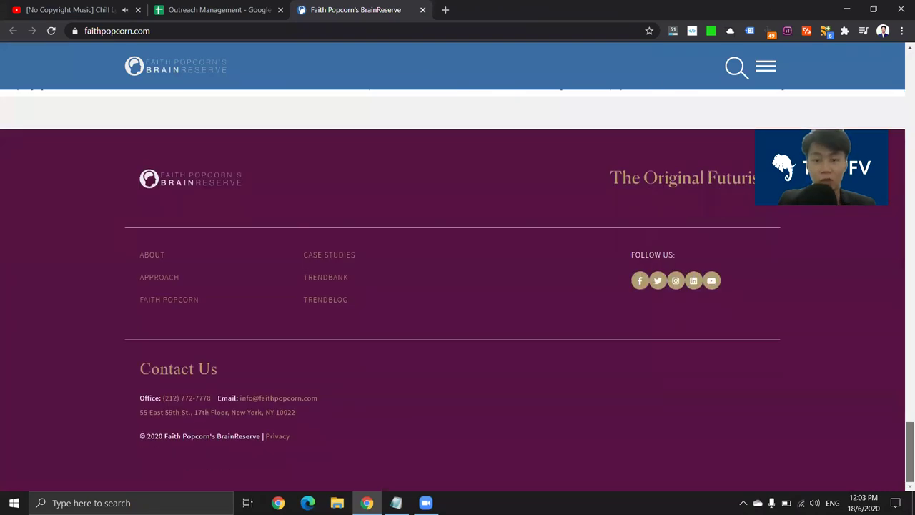
{"action": "right_click", "coordinate": [271, 405]}
{"action": "left_click", "coordinate": [308, 351]}
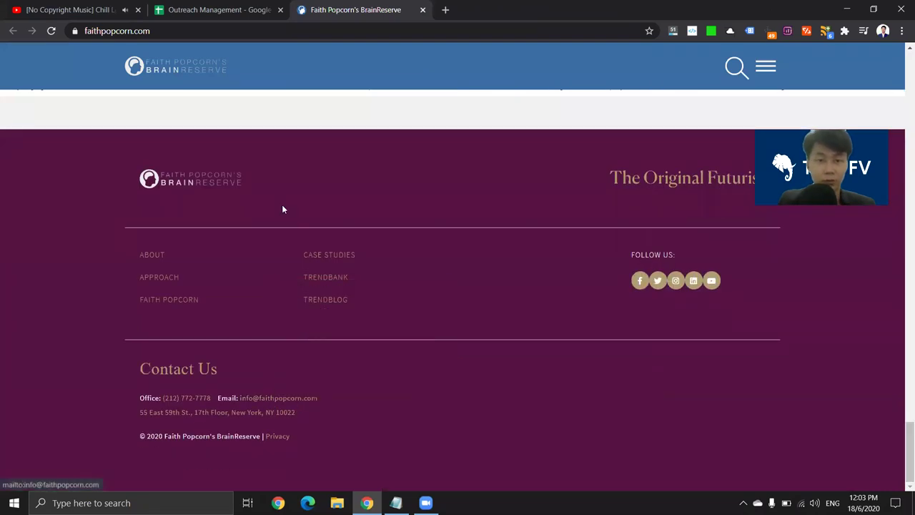
Paste the copied contact e-mail into column B of the faithpopcorn.com row 71 in the prospect list.
{"action": "left_click", "coordinate": [218, 10]}
{"action": "left_click", "coordinate": [157, 183]}
{"action": "key", "text": "ctrl+v"}
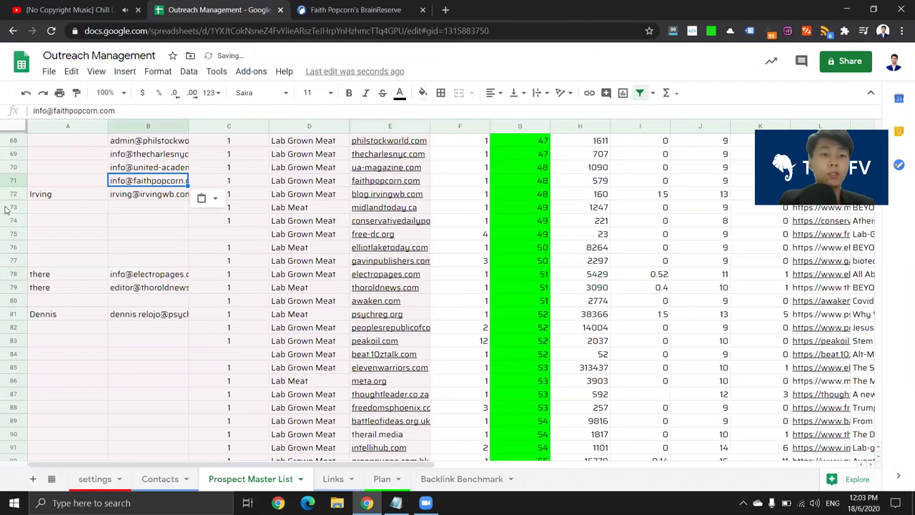
Open midlandtoday.ca from row 73 of the prospect list and close the Faith Popcorn page.
{"action": "left_click", "coordinate": [6, 207]}
{"action": "left_click", "coordinate": [148, 207]}
{"action": "left_click", "coordinate": [390, 206]}
{"action": "left_click", "coordinate": [337, 235]}
{"action": "left_click", "coordinate": [388, 5]}
{"action": "left_click", "coordinate": [529, 9]}
{"action": "left_click", "coordinate": [565, 9]}
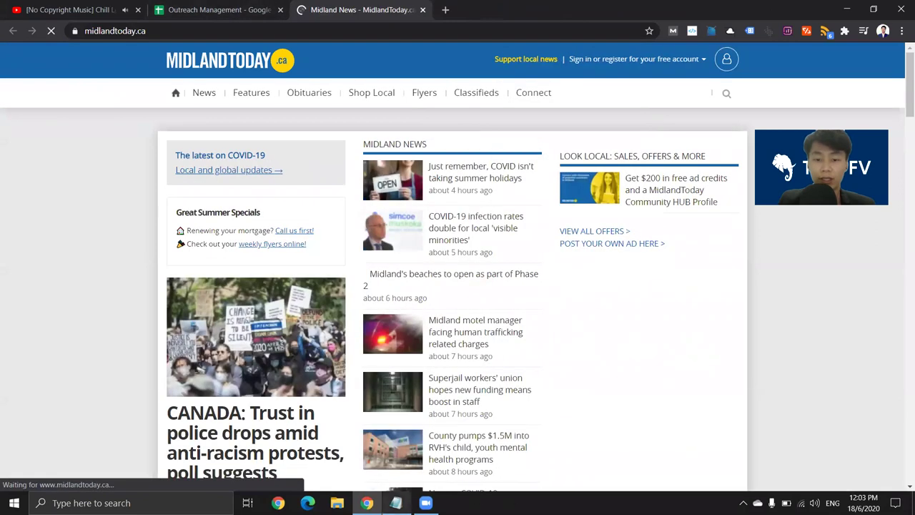
Review the list of e-mail sources in the Notepad notes, highlighting the privacy policy entry, and minimize the notes.
{"action": "left_click", "coordinate": [396, 503]}
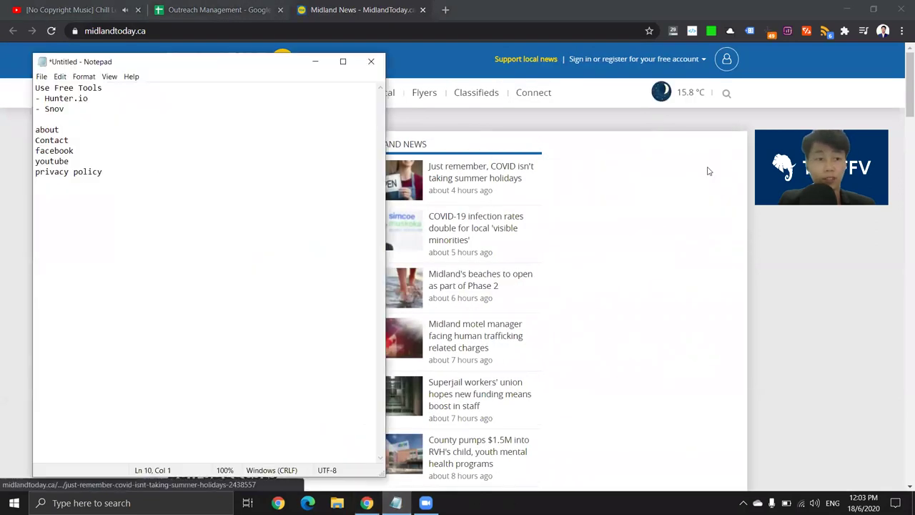
{"action": "left_click_drag", "start_coordinate": [59, 129], "coordinate": [28, 171]}
{"action": "left_click", "coordinate": [105, 164]}
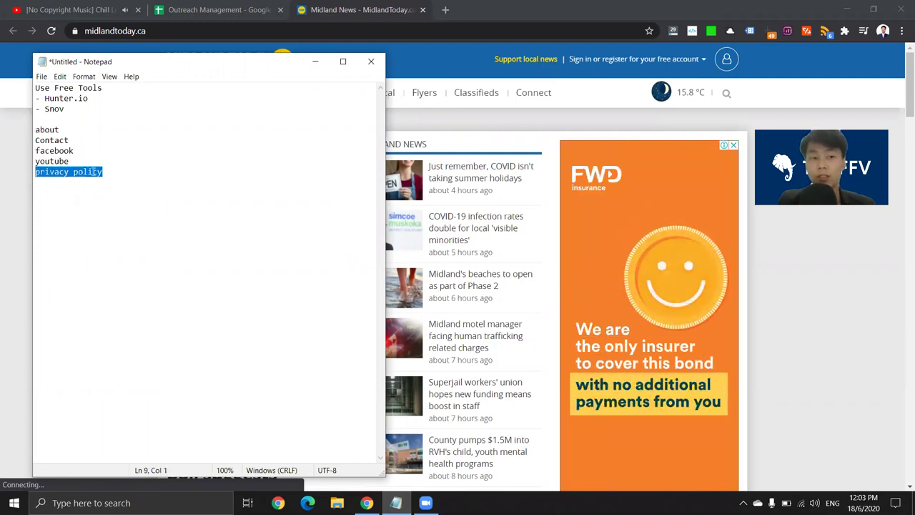
{"action": "left_click", "coordinate": [316, 61]}
Search the MidlandToday homepage for "privacy" and "terms", dismissing the newsletter pop-up.
{"action": "left_click_drag", "start_coordinate": [909, 91], "coordinate": [909, 458]}
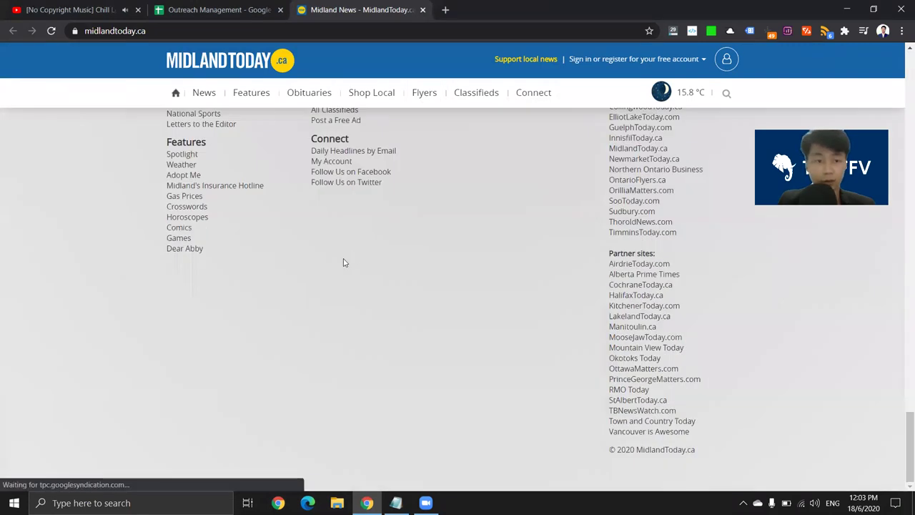
{"action": "scroll", "coordinate": [343, 263], "scroll_direction": "up", "scroll_amount": 3}
{"action": "key", "text": "ctrl+f"}
{"action": "type", "text": "p"}
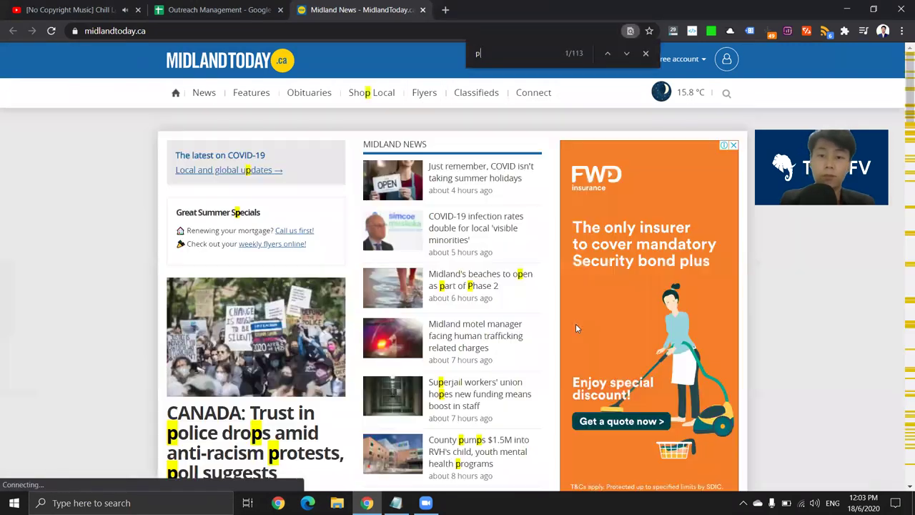
{"action": "type", "text": "rivacy"}
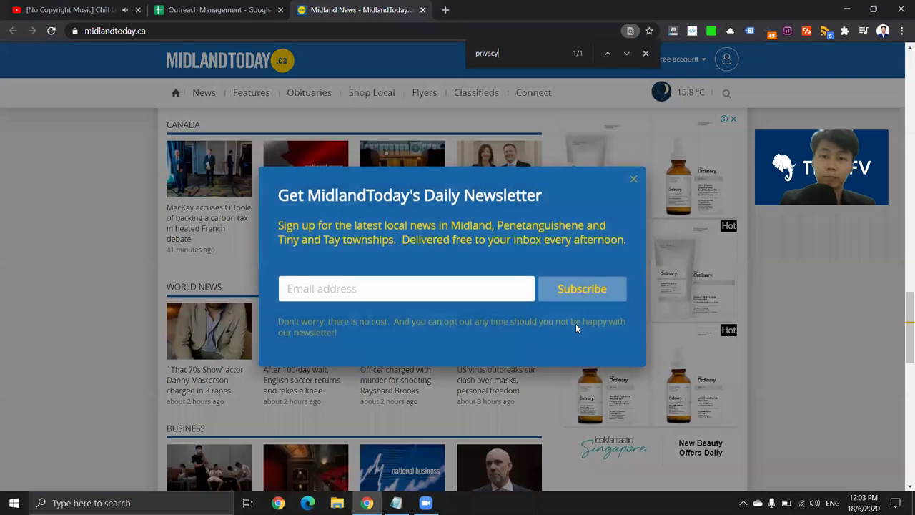
{"action": "left_click", "coordinate": [633, 178]}
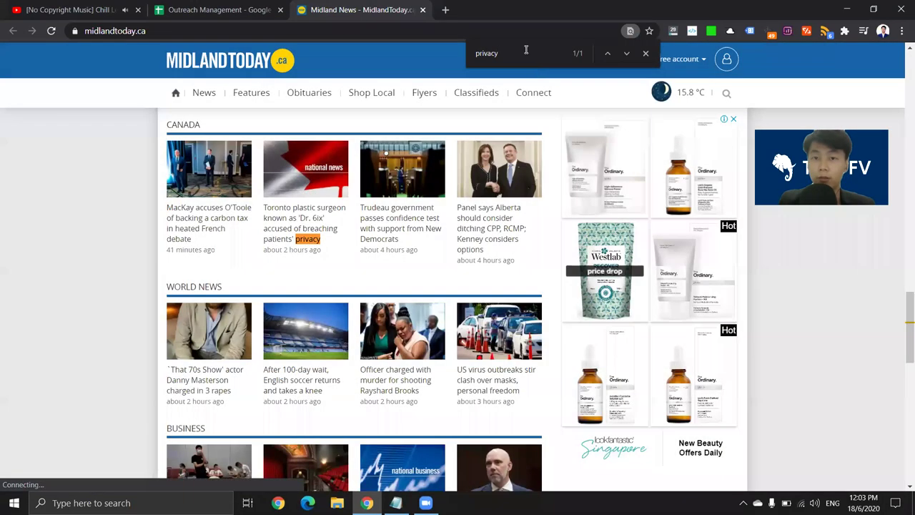
{"action": "type", "text": "terms"}
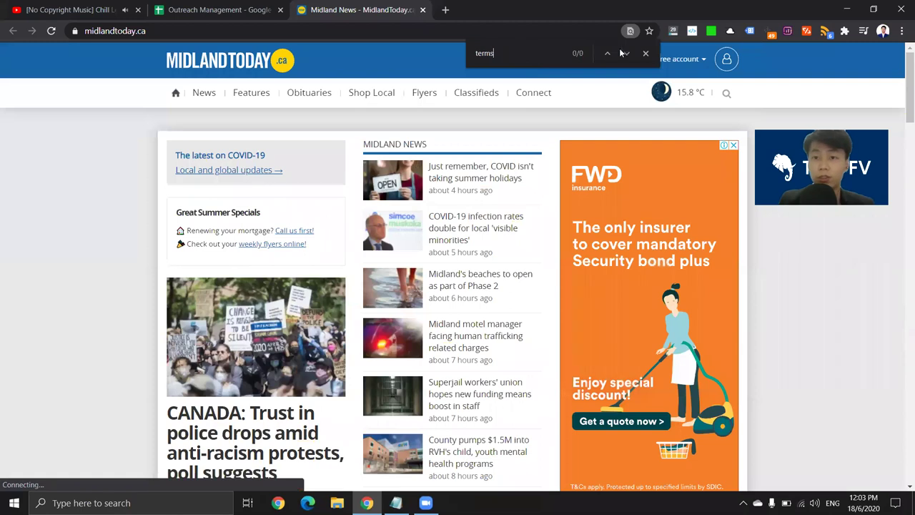
{"action": "left_click", "coordinate": [646, 55]}
Look through the MidlandToday footer links for a privacy policy or terms page.
{"action": "scroll", "coordinate": [752, 379], "scroll_direction": "down", "scroll_amount": 20}
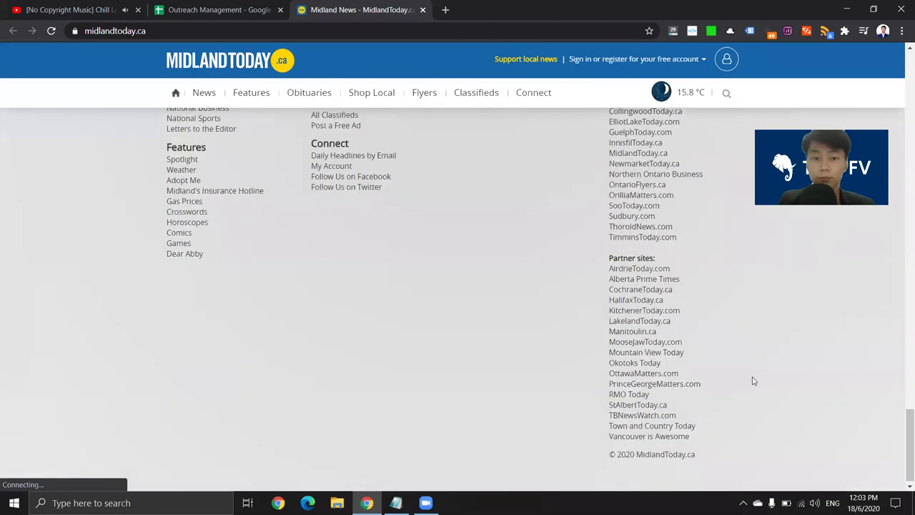
{"action": "scroll", "coordinate": [229, 256], "scroll_direction": "up", "scroll_amount": 2}
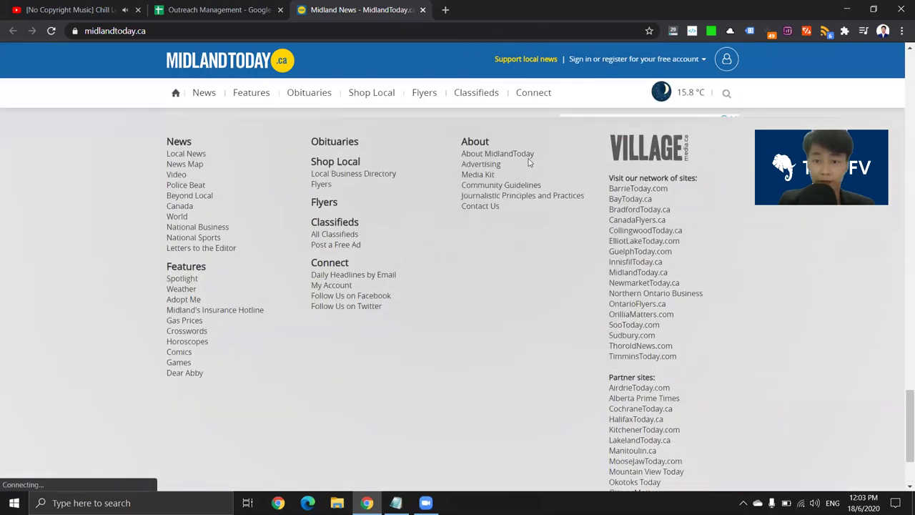
{"action": "left_click", "coordinate": [486, 174]}
{"action": "scroll", "coordinate": [683, 224], "scroll_direction": "down", "scroll_amount": 2}
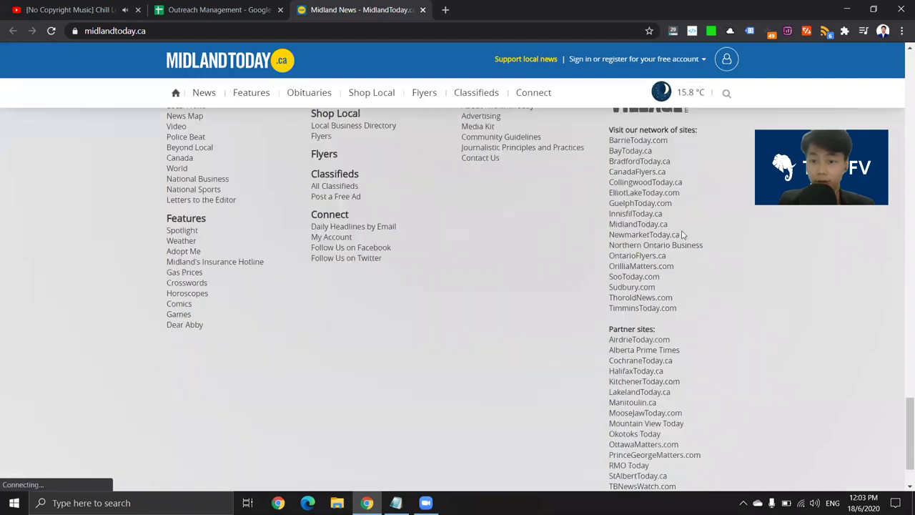
Open conservativedailypost.com from row 74 of the prospect list and close the MidlandToday page.
{"action": "left_click", "coordinate": [215, 10]}
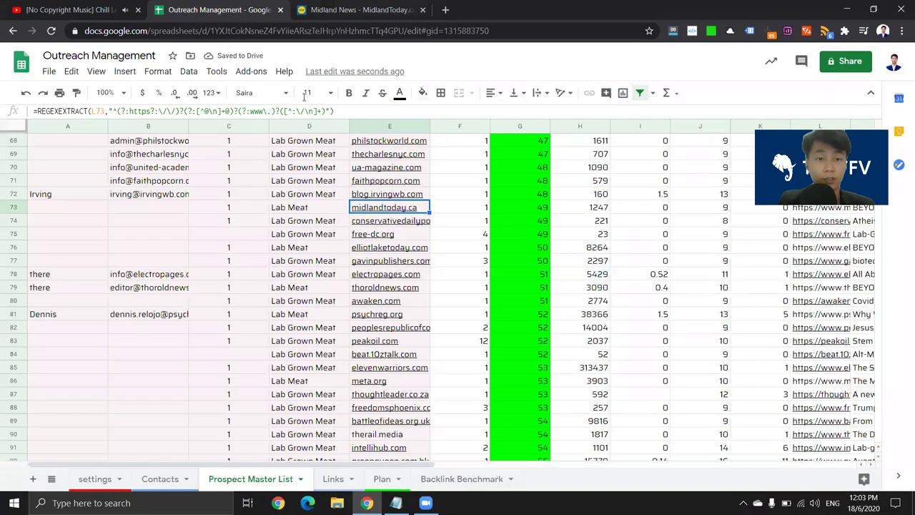
{"action": "left_click", "coordinate": [401, 237]}
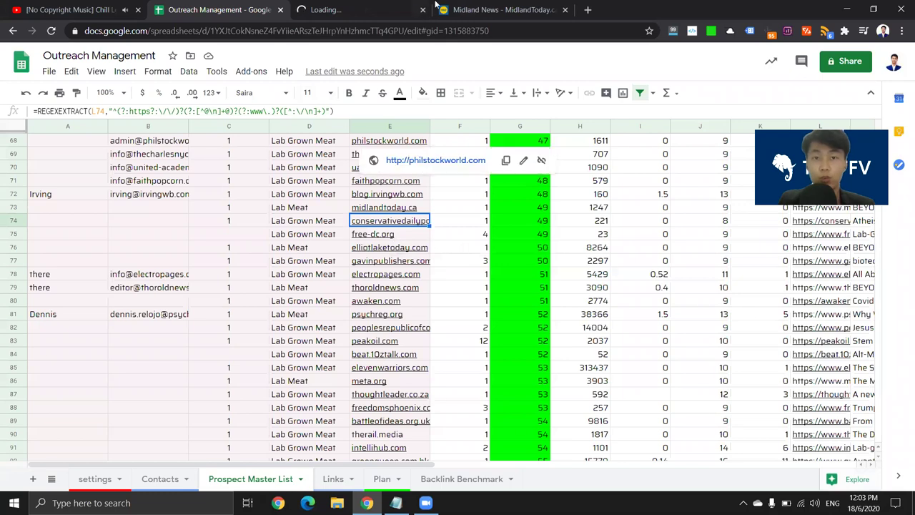
{"action": "left_click", "coordinate": [555, 11]}
{"action": "left_click", "coordinate": [565, 10]}
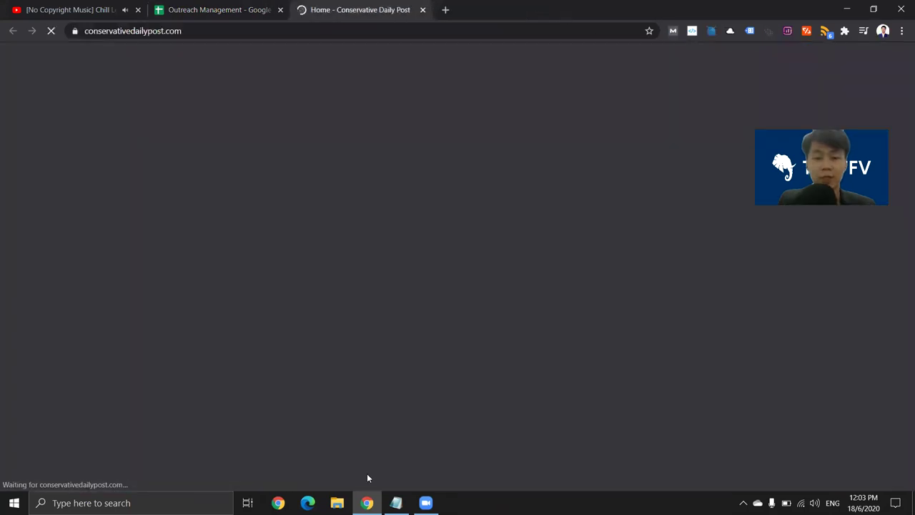
Check the list of page types to look through in the Notepad notes and minimize them again.
{"action": "key", "text": "alt+Tab"}
{"action": "left_click", "coordinate": [198, 163]}
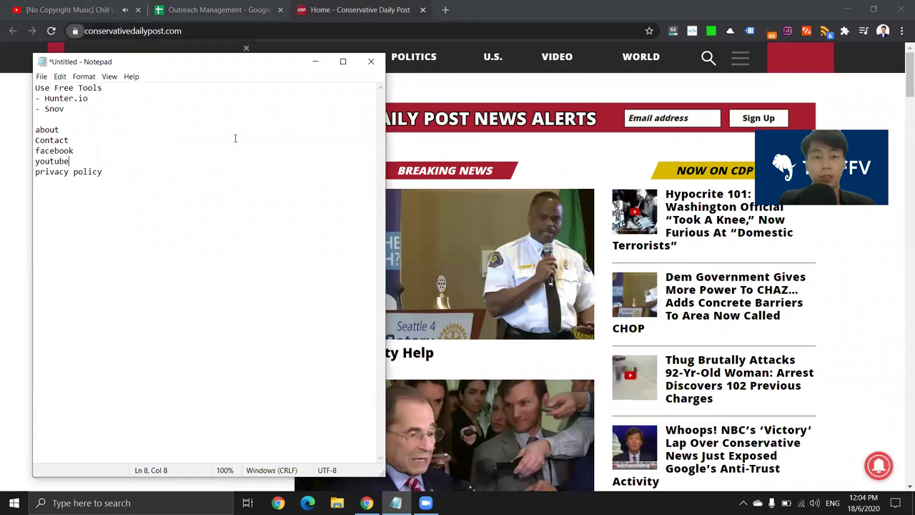
{"action": "left_click", "coordinate": [315, 61]}
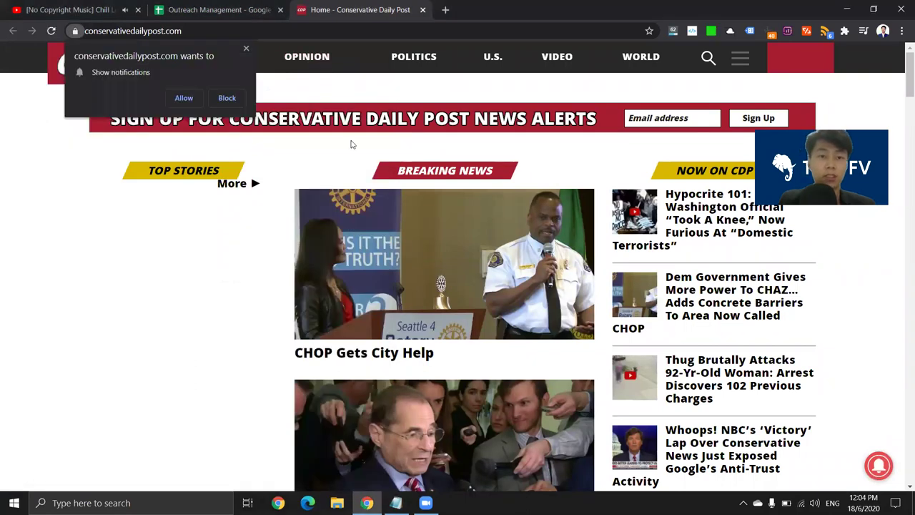
Dismiss the notification request and open Conservative Daily Post's Privacy Policy and Terms Of Service pages in new tabs.
{"action": "left_click", "coordinate": [245, 47]}
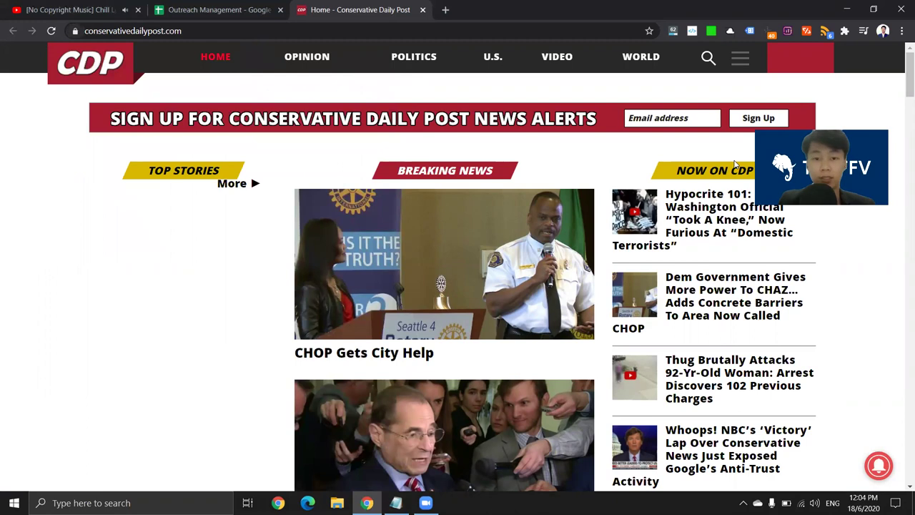
{"action": "key", "text": "End"}
{"action": "right_click", "coordinate": [560, 469]}
{"action": "left_click", "coordinate": [603, 360]}
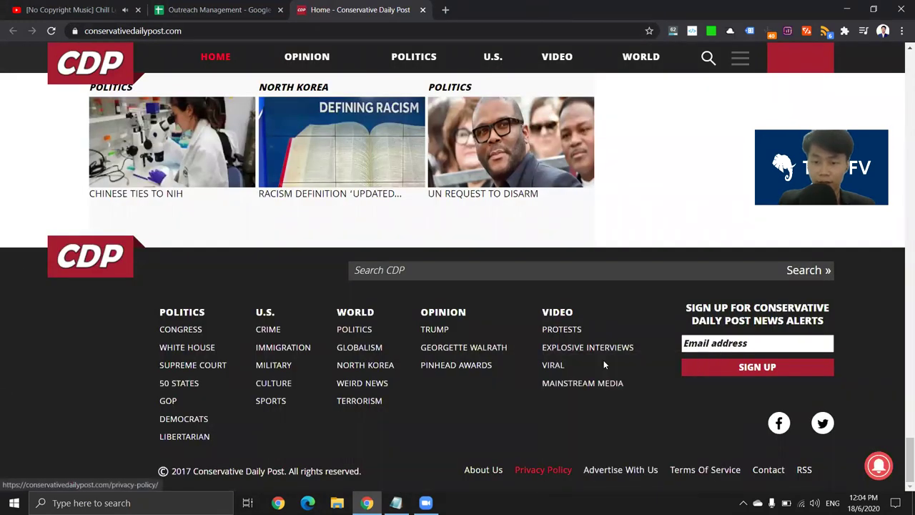
{"action": "right_click", "coordinate": [708, 469]}
{"action": "left_click", "coordinate": [744, 357]}
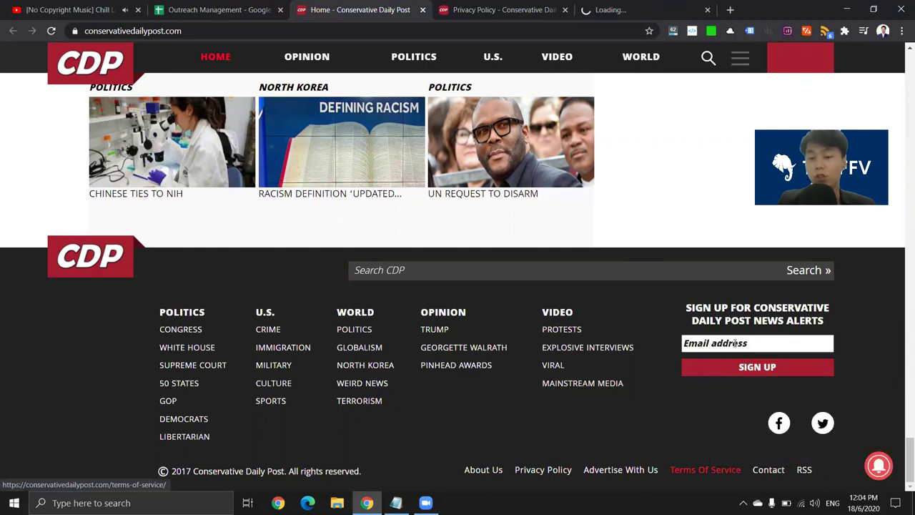
Look through Conservative Daily Post's Privacy Policy page for a contact e-mail, dismissing its notification request.
{"action": "key", "text": "ctrl+Tab"}
{"action": "scroll", "coordinate": [319, 352], "scroll_direction": "down", "scroll_amount": 5}
{"action": "scroll", "coordinate": [319, 351], "scroll_direction": "up", "scroll_amount": 7}
{"action": "left_click", "coordinate": [246, 49]}
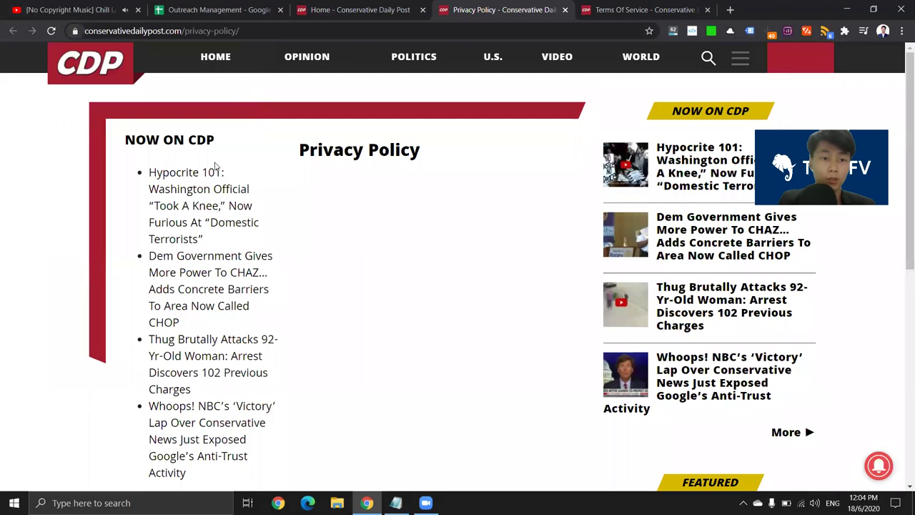
Skim Conservative Daily Post's Terms Of Service page for a contact e-mail and dismiss its notification request.
{"action": "key", "text": "ctrl+Tab"}
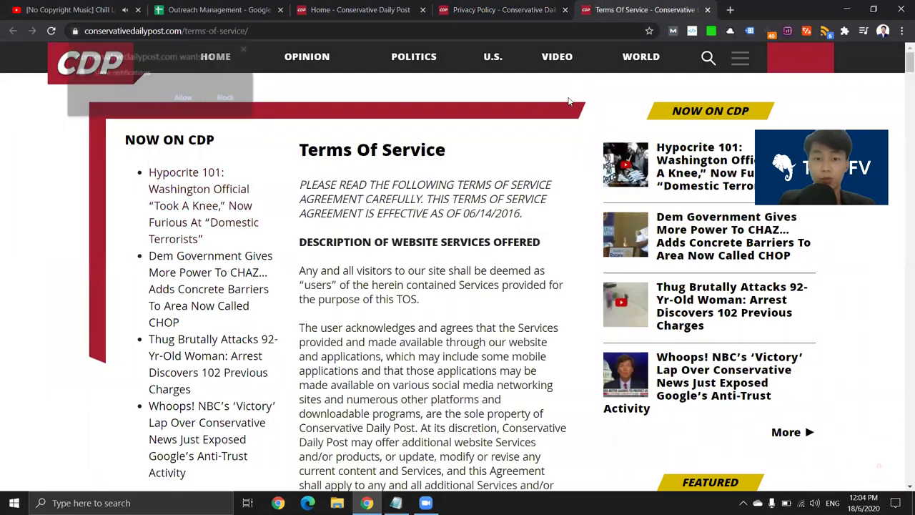
{"action": "scroll", "coordinate": [406, 243], "scroll_direction": "down", "scroll_amount": 5}
{"action": "scroll", "coordinate": [406, 243], "scroll_direction": "down", "scroll_amount": 10}
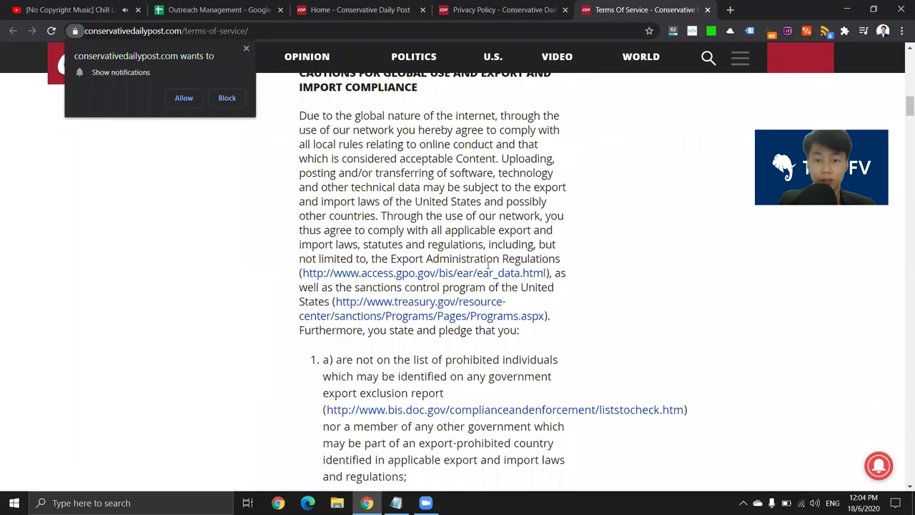
{"action": "scroll", "coordinate": [488, 265], "scroll_direction": "down", "scroll_amount": 8}
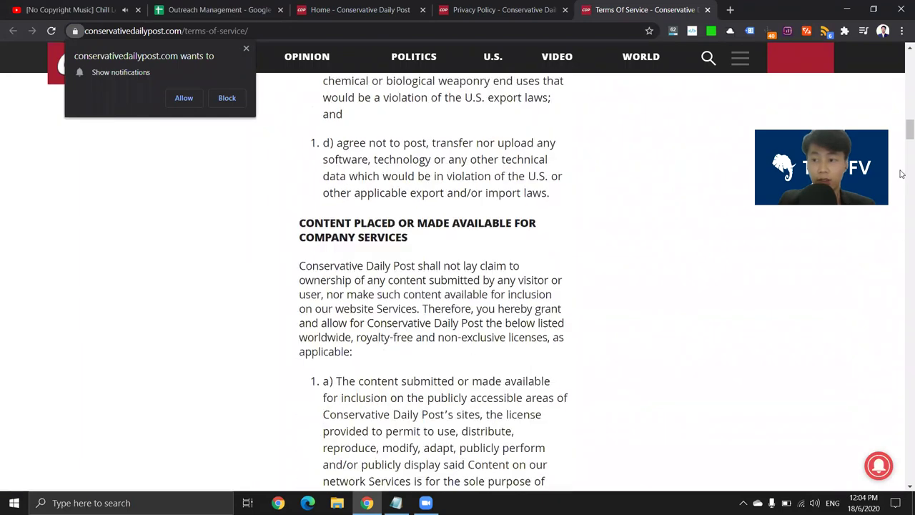
{"action": "left_click_drag", "start_coordinate": [902, 142], "coordinate": [902, 224]}
{"action": "left_click", "coordinate": [246, 50]}
Search the Terms Of Service page for "@" to locate a contact e-mail, and recheck the Notepad list of sources.
{"action": "key", "text": "ctrl+f"}
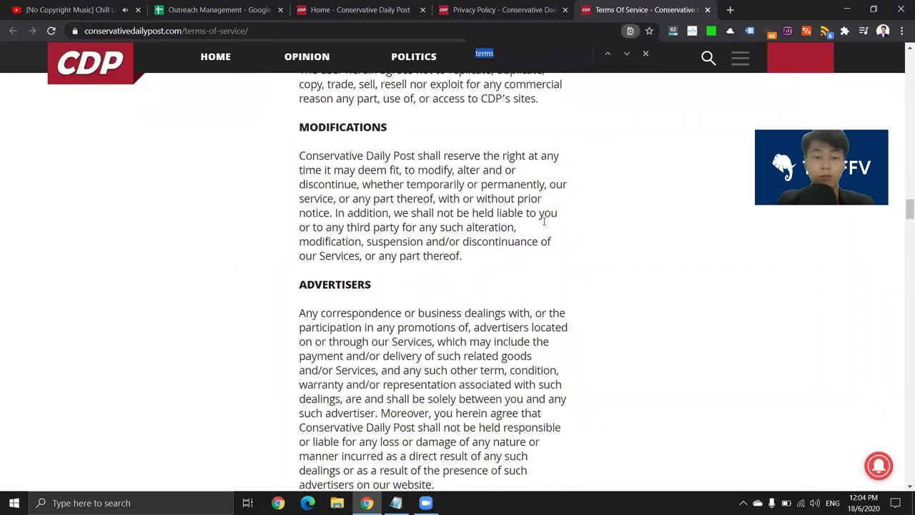
{"action": "type", "text": "@"}
{"action": "left_click_drag", "start_coordinate": [543, 267], "coordinate": [508, 251]}
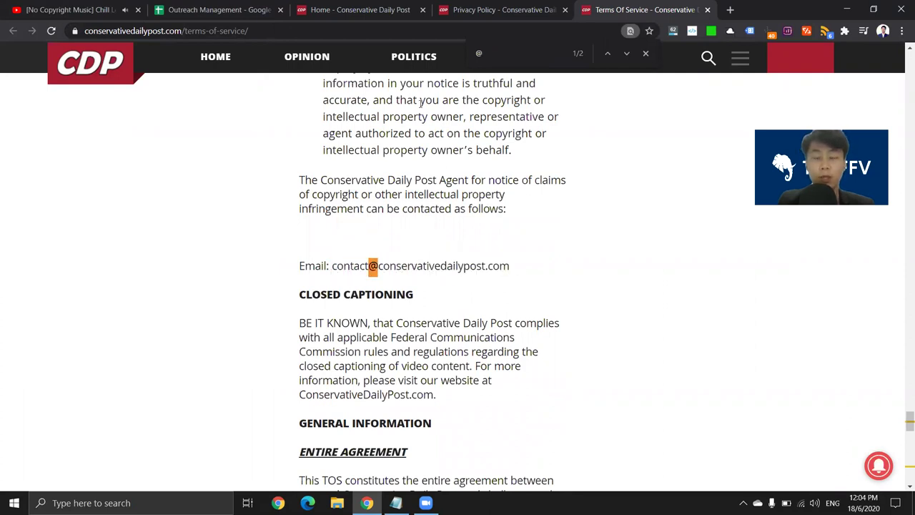
{"action": "key", "text": "alt+Tab"}
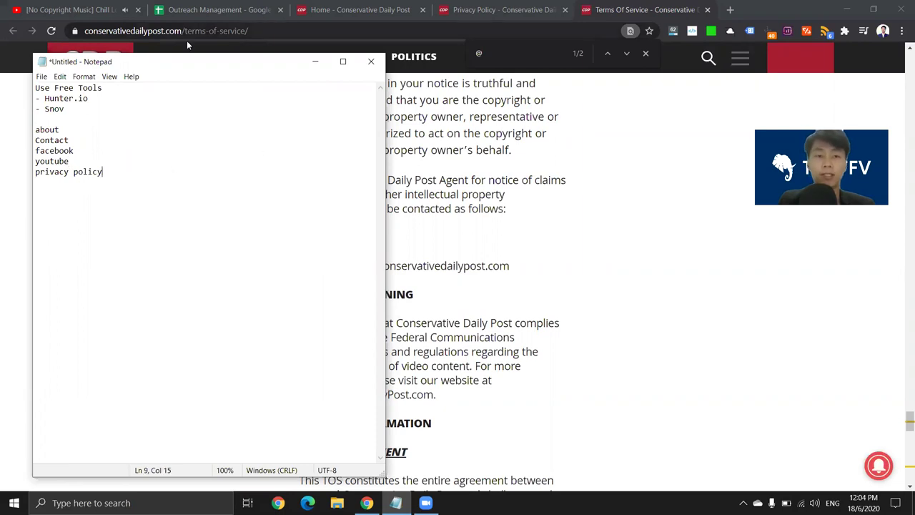
{"action": "left_click", "coordinate": [315, 61]}
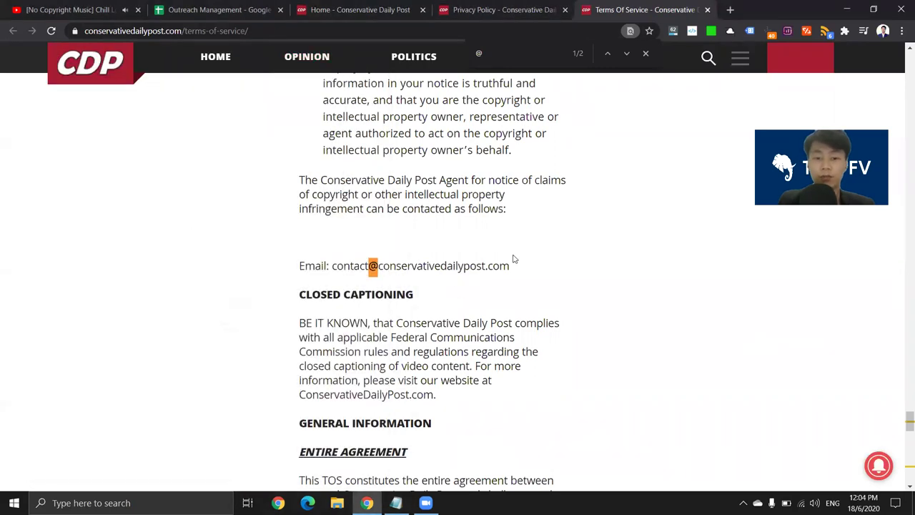
Copy the contact e-mail from the Terms Of Service page into column B of the conservativedailypost.com row 74.
{"action": "left_click_drag", "start_coordinate": [529, 267], "coordinate": [344, 260]}
{"action": "key", "text": "ctrl+shift+Tab"}
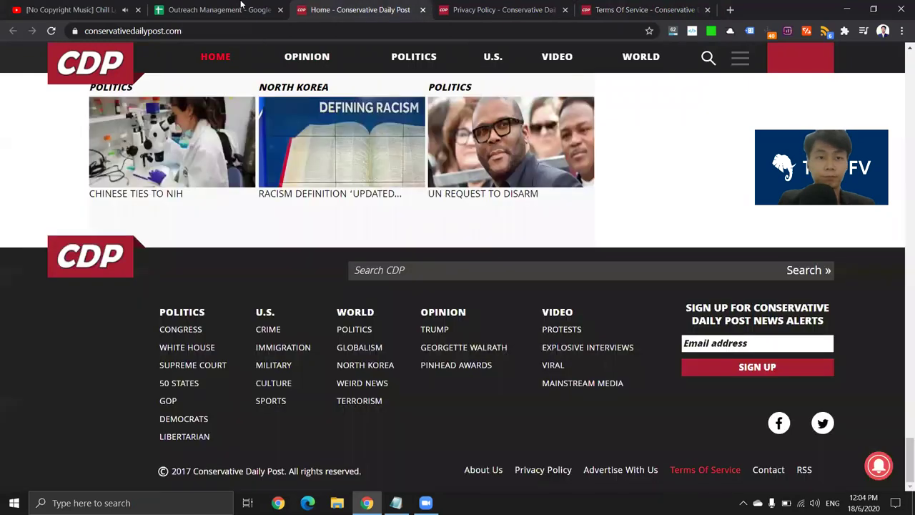
{"action": "key", "text": "ctrl+shift+Tab"}
{"action": "left_click", "coordinate": [174, 224]}
{"action": "key", "text": "ctrl+v"}
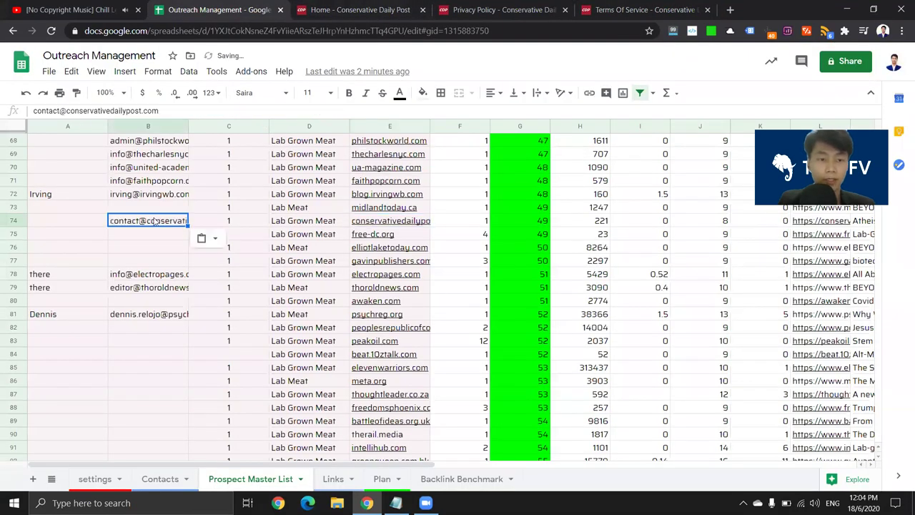
Close the Conservative Daily Post Terms Of Service, Privacy Policy and home pages and return to the prospect list.
{"action": "left_click", "coordinate": [70, 223]}
{"action": "left_click", "coordinate": [533, 7]}
{"action": "left_click", "coordinate": [615, 7]}
{"action": "left_click", "coordinate": [551, 10]}
{"action": "left_click", "coordinate": [564, 10]}
{"action": "left_click", "coordinate": [564, 10]}
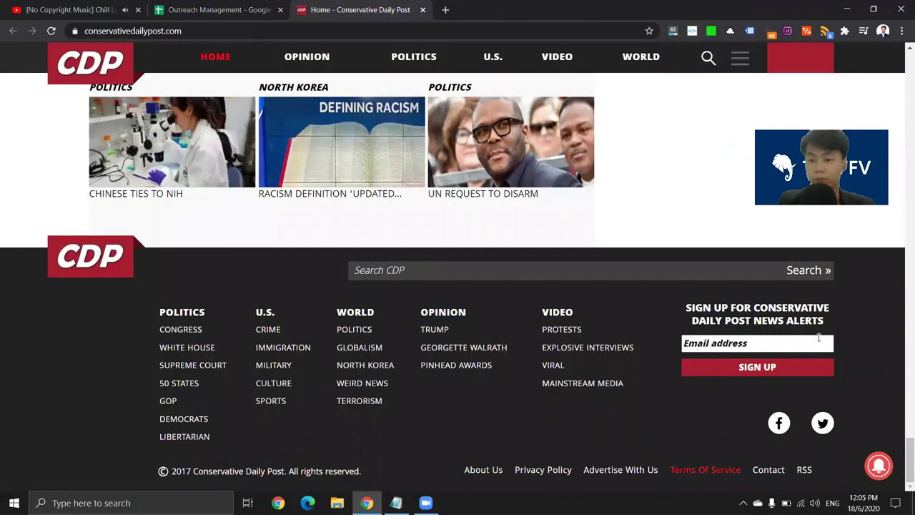
{"action": "left_click", "coordinate": [424, 10]}
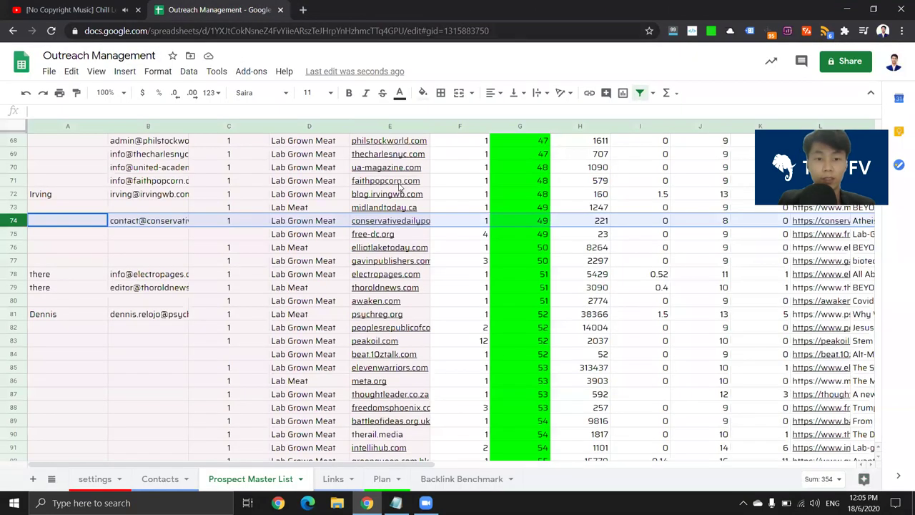
Open midlandtoday.ca from row 73 of the prospect list and check its home page footer for contact details.
{"action": "left_click", "coordinate": [356, 210]}
{"action": "left_click", "coordinate": [441, 229]}
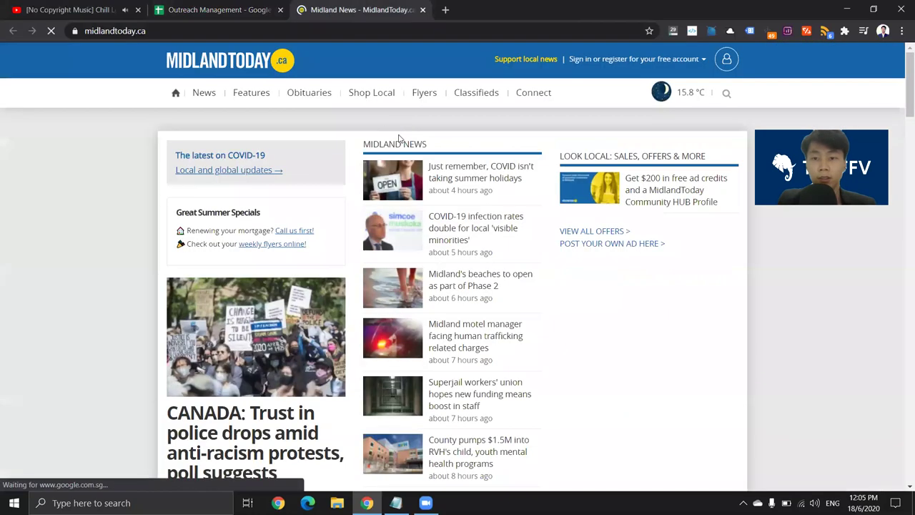
{"action": "scroll", "coordinate": [902, 112], "scroll_direction": "down", "scroll_amount": 15}
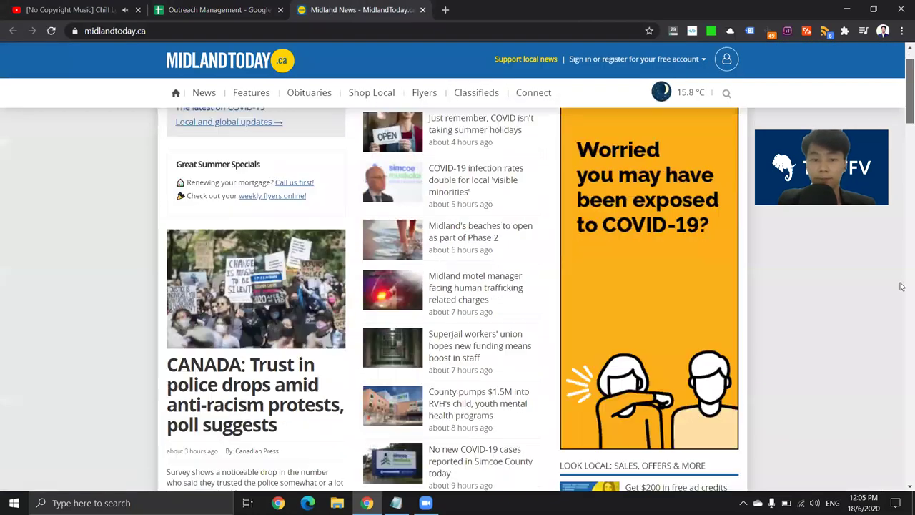
{"action": "scroll", "coordinate": [803, 429], "scroll_direction": "up", "scroll_amount": 3}
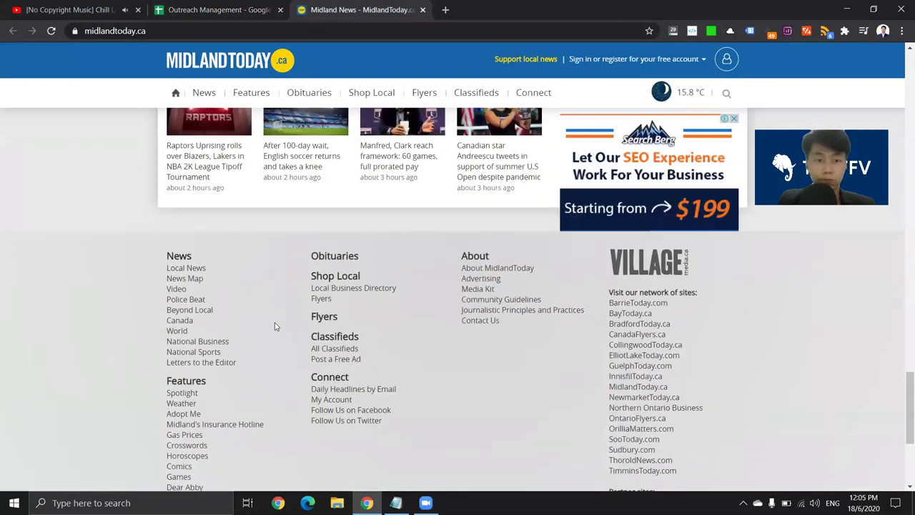
Open free-dc.org from row 75 of the prospect list, skim the forum's home page and close it.
{"action": "left_click", "coordinate": [219, 10]}
{"action": "left_click", "coordinate": [294, 238]}
{"action": "left_click", "coordinate": [405, 240]}
{"action": "left_click", "coordinate": [420, 253]}
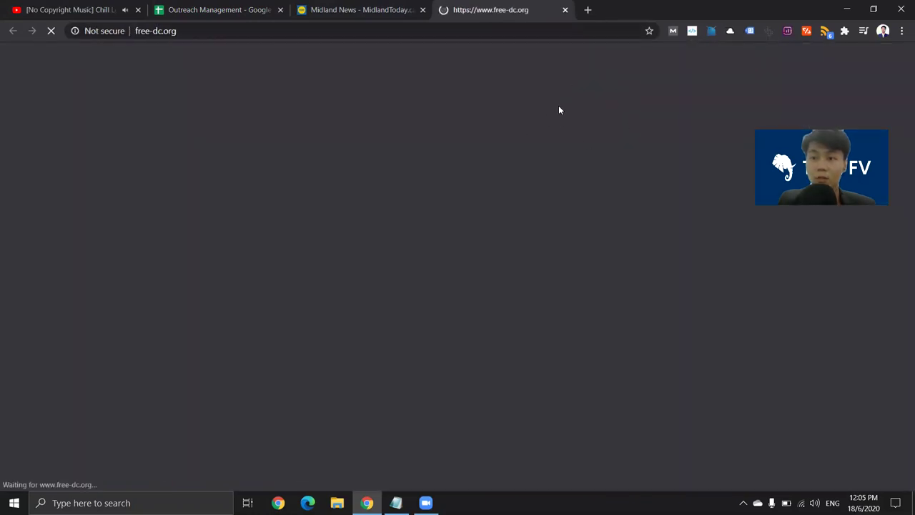
{"action": "scroll", "coordinate": [465, 210], "scroll_direction": "down", "scroll_amount": 15}
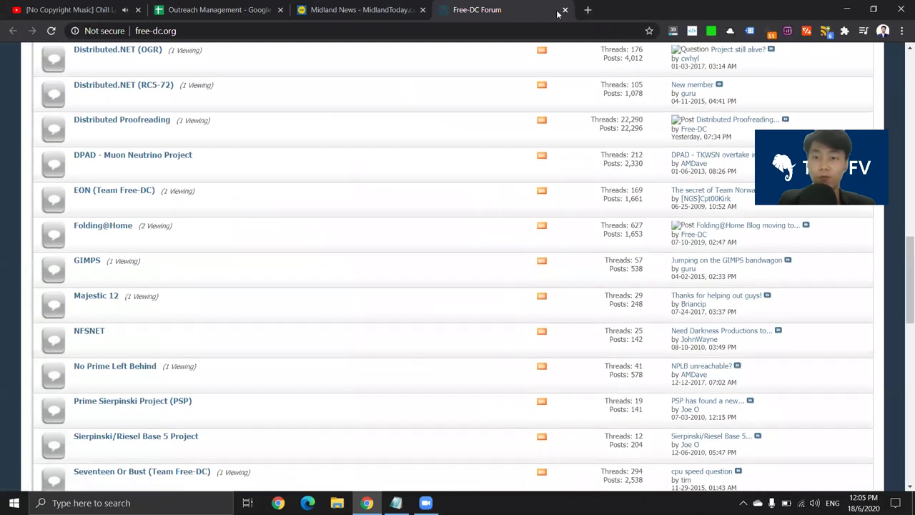
{"action": "key", "text": "ctrl+w"}
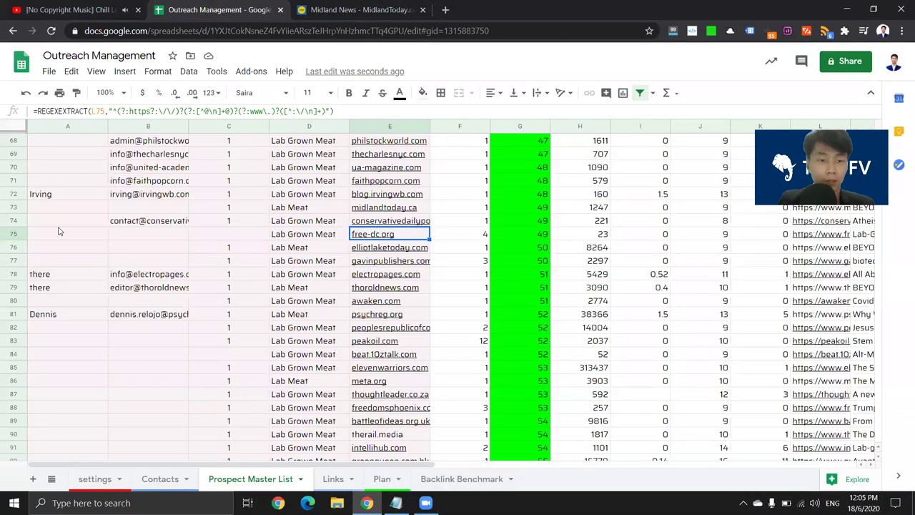
Delete the free-dc.org row 75 from the Prospect Master List.
{"action": "left_click", "coordinate": [6, 234]}
{"action": "left_click", "coordinate": [71, 71]}
{"action": "left_click", "coordinate": [100, 323]}
Check the footer of elliotlaketoday.com for contact details, closing both the Midland Today and Elliot Lake Today pages.
{"action": "left_click", "coordinate": [404, 254]}
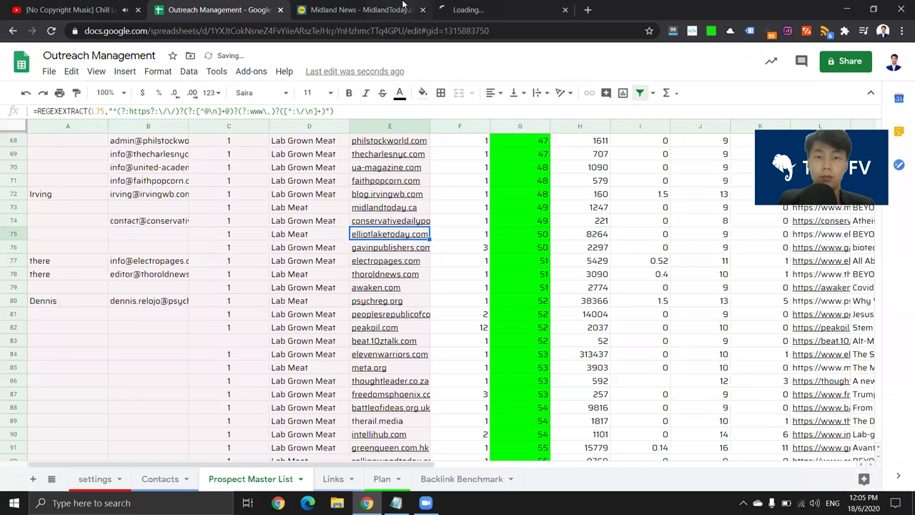
{"action": "left_click", "coordinate": [422, 9]}
{"action": "left_click", "coordinate": [422, 9]}
{"action": "left_click", "coordinate": [422, 9]}
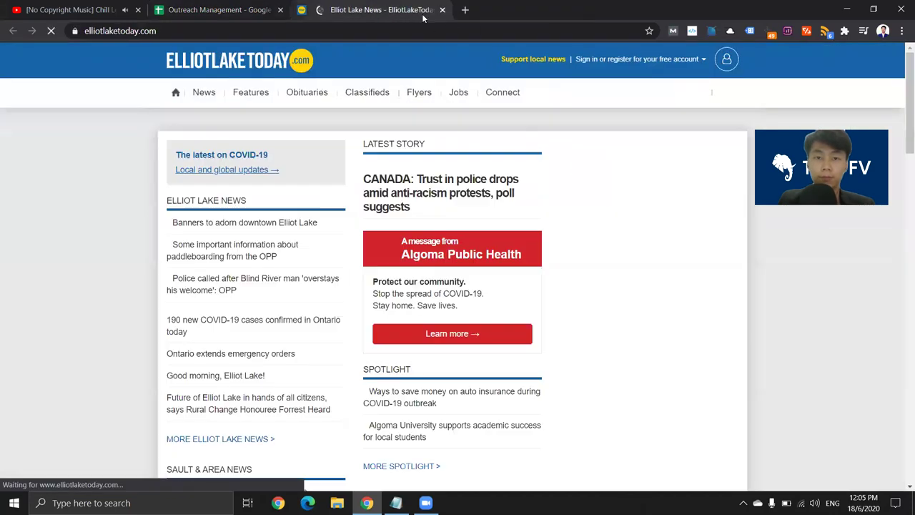
{"action": "scroll", "coordinate": [562, 258], "scroll_direction": "down", "scroll_amount": 15}
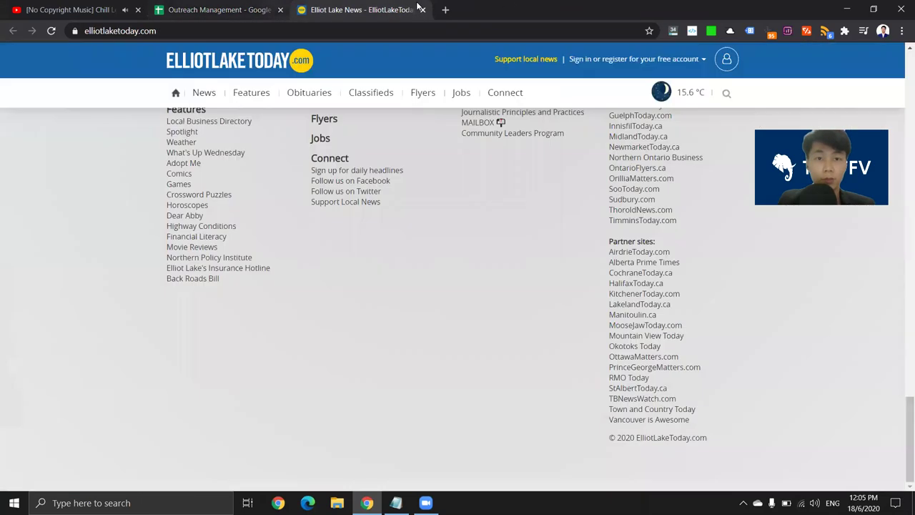
{"action": "left_click", "coordinate": [422, 9]}
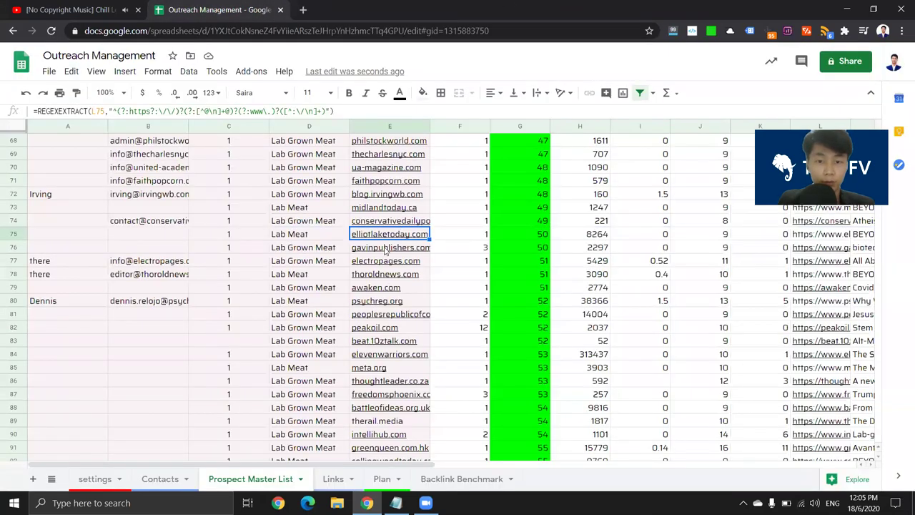
Open gavinpublishers.com from row 76 and follow its YouTube link to the Gavin Publishers channel to look for contact details.
{"action": "left_click", "coordinate": [385, 250]}
{"action": "left_click", "coordinate": [395, 267]}
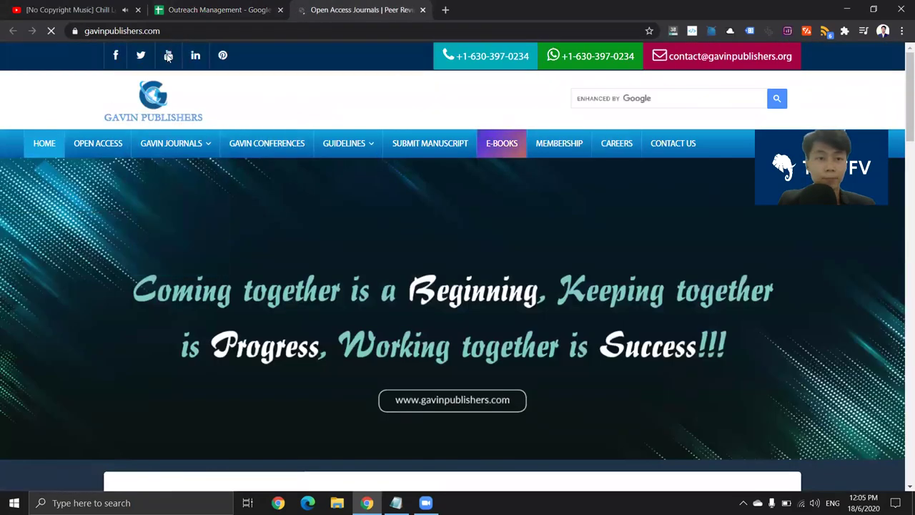
{"action": "left_click", "coordinate": [169, 55]}
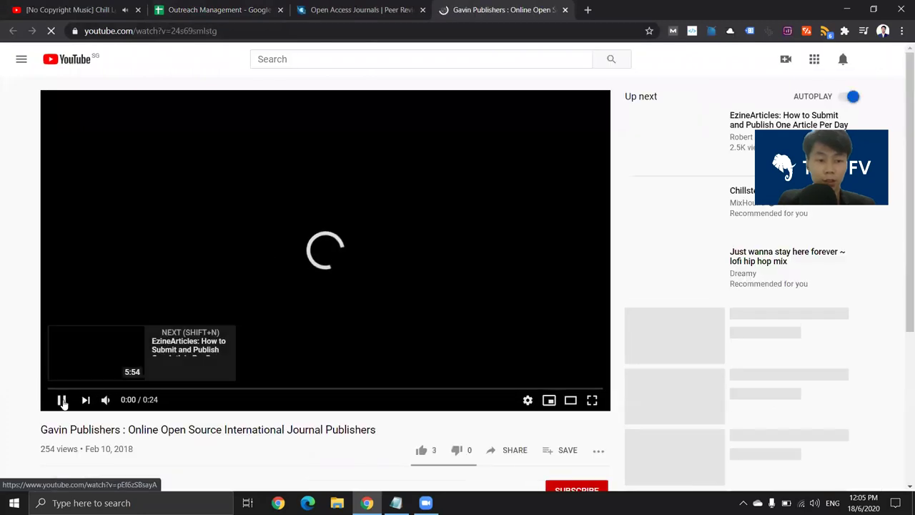
{"action": "scroll", "coordinate": [114, 360], "scroll_direction": "down", "scroll_amount": 3}
{"action": "left_click", "coordinate": [102, 252]}
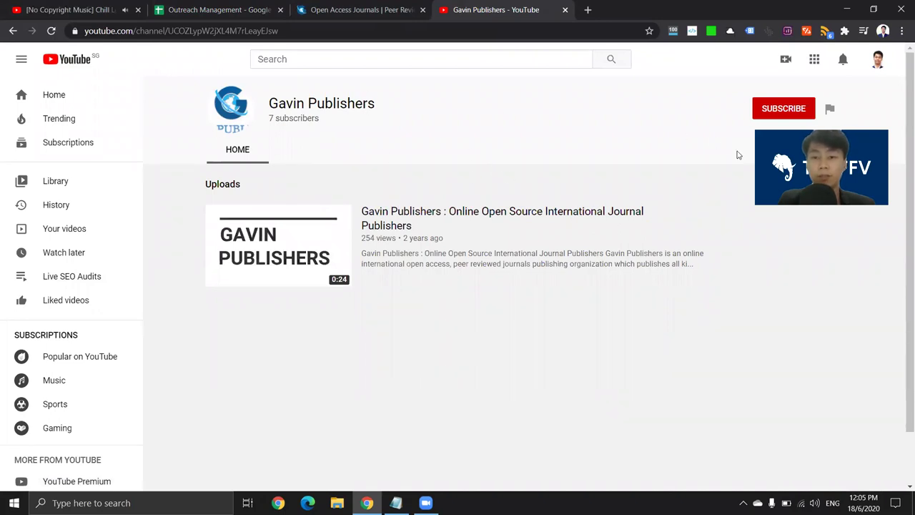
{"action": "left_click", "coordinate": [401, 10]}
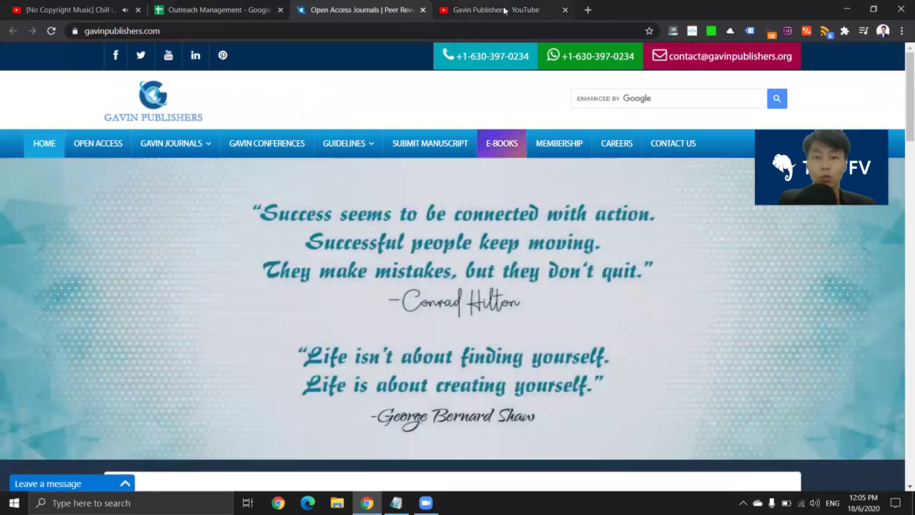
{"action": "key", "text": "ctrl+shift+Tab"}
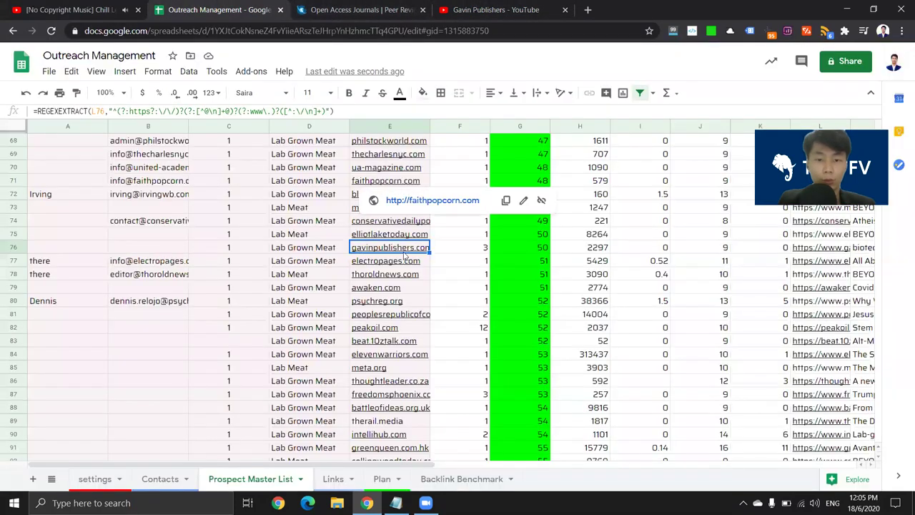
Close the Gavin Publishers pages and check the footer of electropages.com from row 77 for a contact e-mail.
{"action": "left_click", "coordinate": [417, 280]}
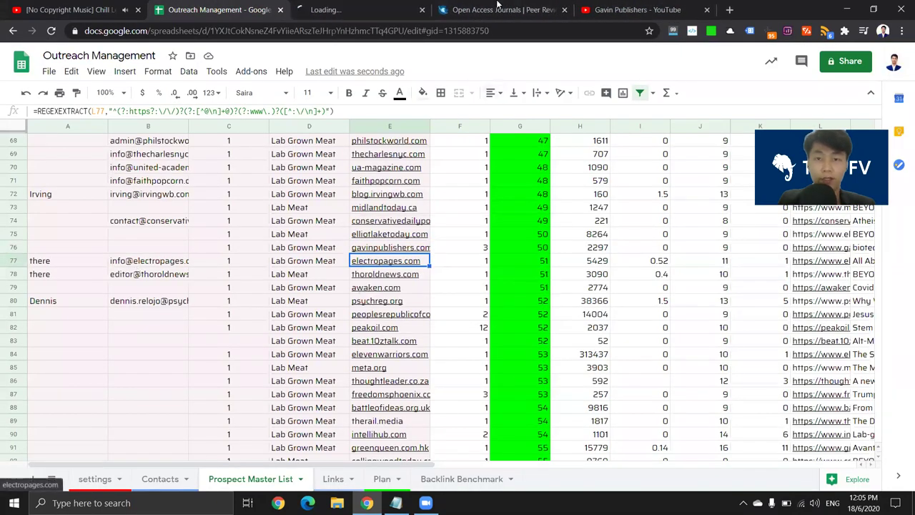
{"action": "left_click", "coordinate": [515, 9]}
{"action": "key", "text": "ctrl+w"}
{"action": "key", "text": "ctrl+w"}
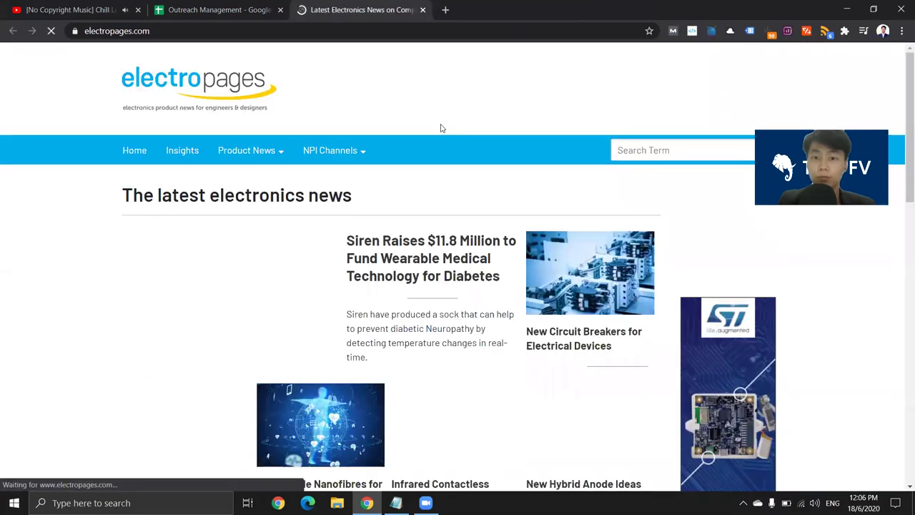
{"action": "scroll", "coordinate": [903, 77], "scroll_direction": "down", "scroll_amount": 20}
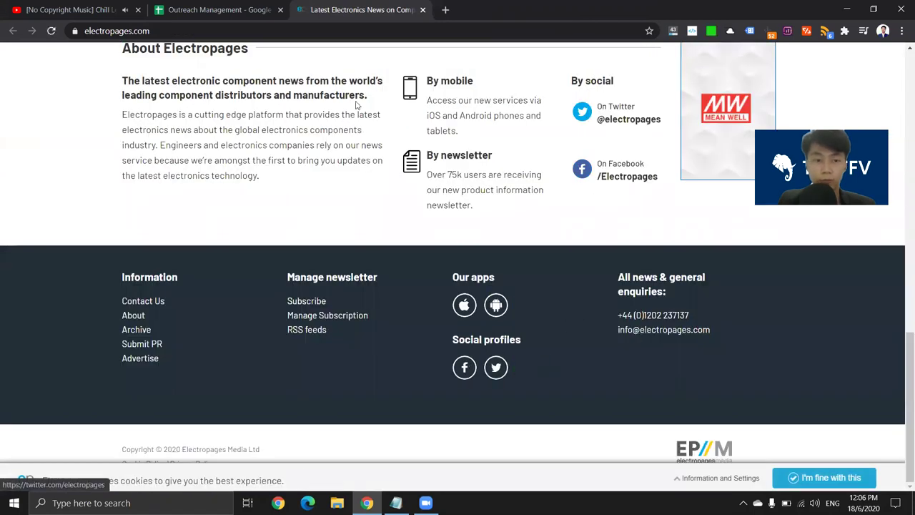
{"action": "left_click", "coordinate": [218, 10]}
Open thoroldnews.com and awaken.com from rows 78 and 79, closing the Electropages and Thorold News pages.
{"action": "left_click", "coordinate": [362, 277]}
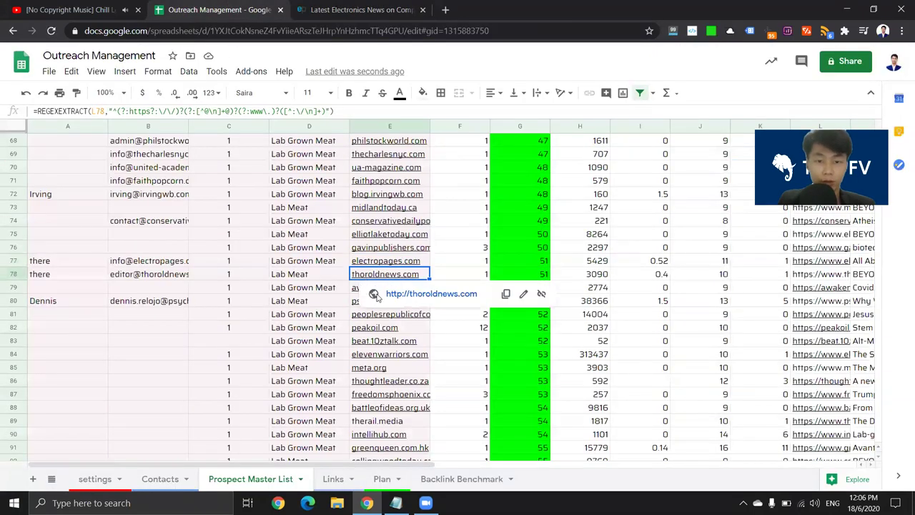
{"action": "left_click", "coordinate": [392, 296]}
{"action": "key", "text": "Down"}
{"action": "left_click", "coordinate": [398, 306]}
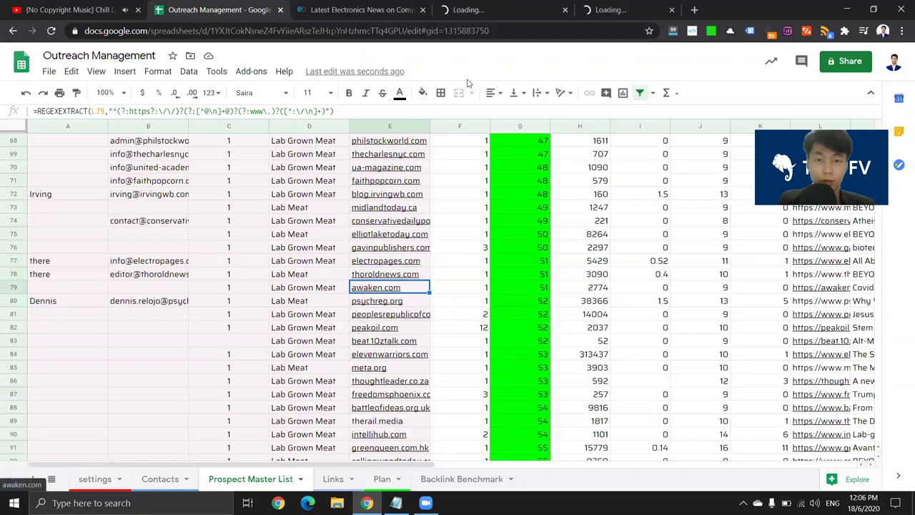
{"action": "key", "text": "ctrl+Tab"}
{"action": "key", "text": "ctrl+w"}
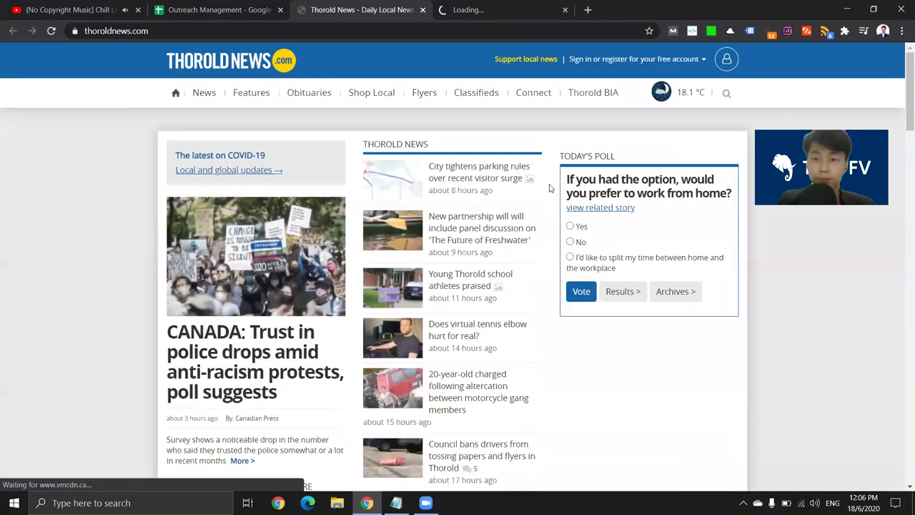
{"action": "left_click", "coordinate": [422, 10]}
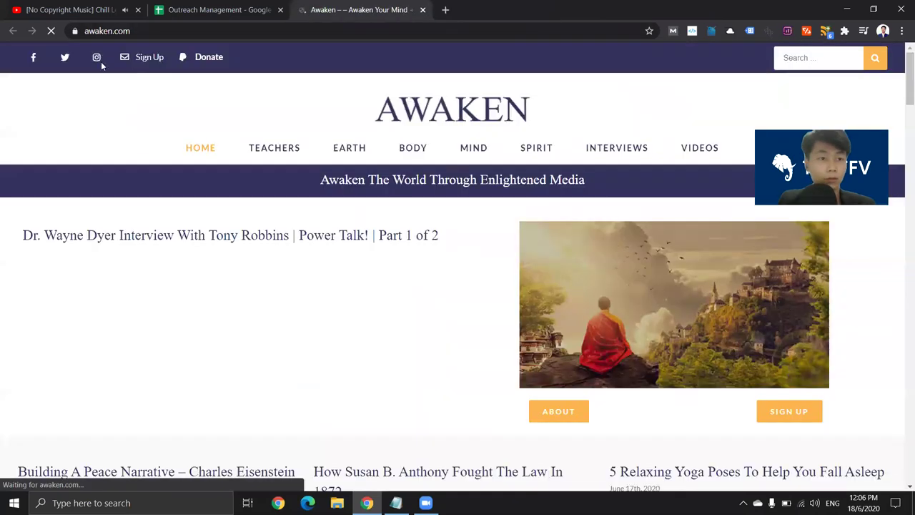
Open the peoplesrepublicofcork.com site from row 81 of the prospect list.
{"action": "left_click", "coordinate": [262, 8]}
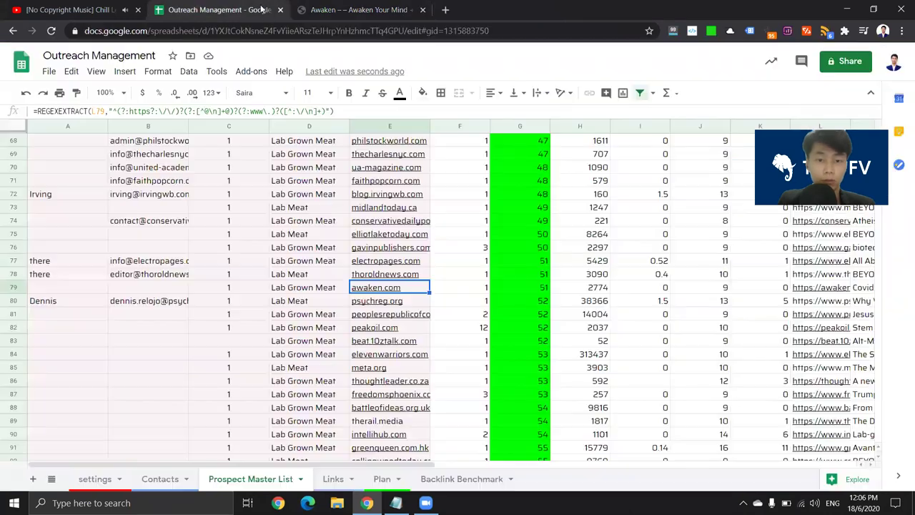
{"action": "left_click", "coordinate": [374, 304]}
{"action": "left_click", "coordinate": [311, 319]}
{"action": "left_click", "coordinate": [429, 316]}
{"action": "left_click", "coordinate": [422, 332]}
Review the Notepad list of e-mail sources, highlighting the about, Contact, facebook, youtube and privacy policy entries.
{"action": "left_click", "coordinate": [395, 503]}
{"action": "left_click_drag", "start_coordinate": [135, 179], "coordinate": [68, 129]}
{"action": "left_click", "coordinate": [101, 131]}
{"action": "left_click", "coordinate": [83, 131]}
{"action": "left_click", "coordinate": [69, 140]}
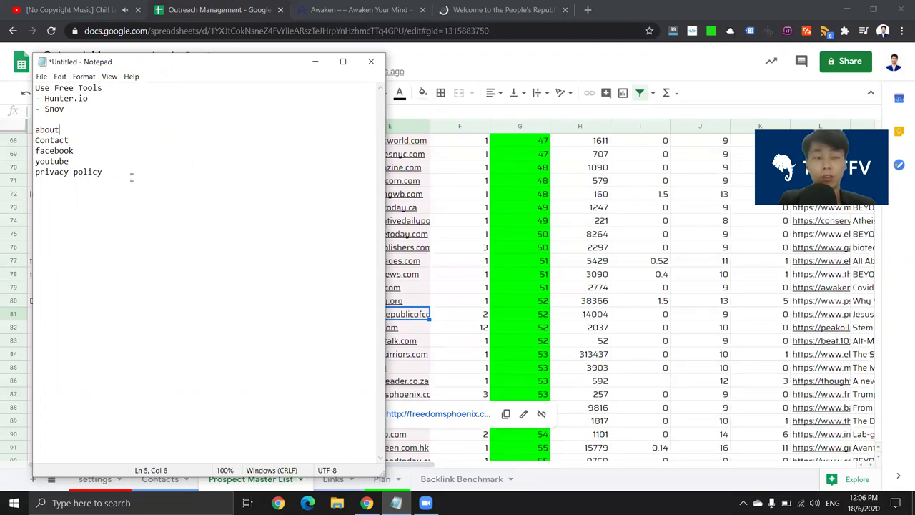
{"action": "key", "text": "Return"}
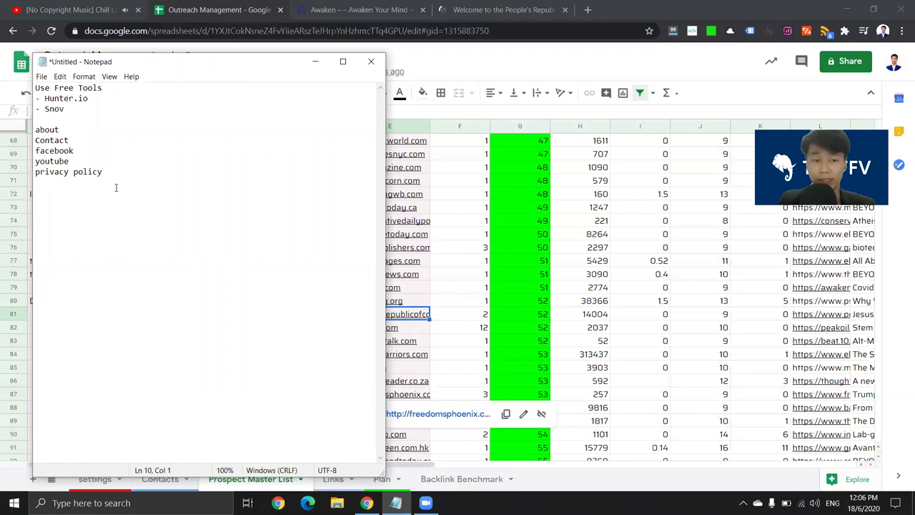
{"action": "left_click_drag", "start_coordinate": [124, 181], "coordinate": [26, 129]}
Look through the peoplesrepublicofcork.com home page and its footer for social links or a contact page.
{"action": "left_click", "coordinate": [588, 10]}
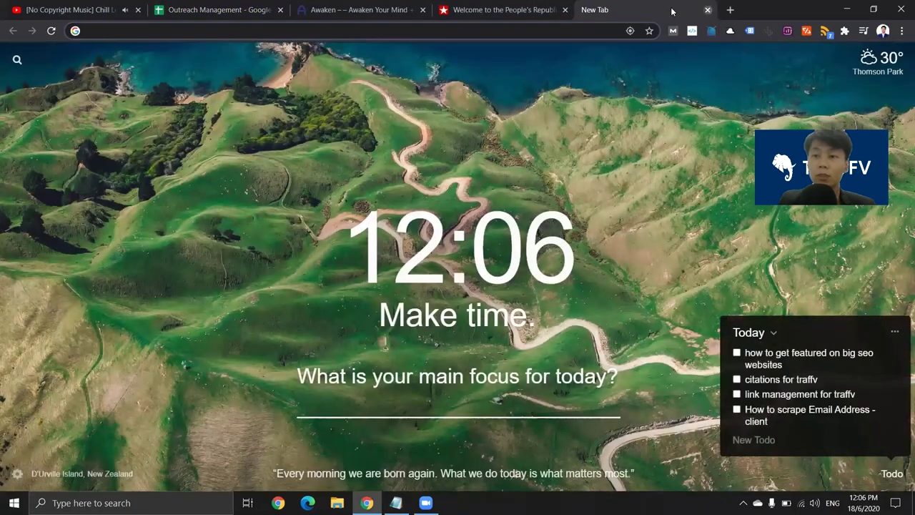
{"action": "left_click", "coordinate": [708, 10]}
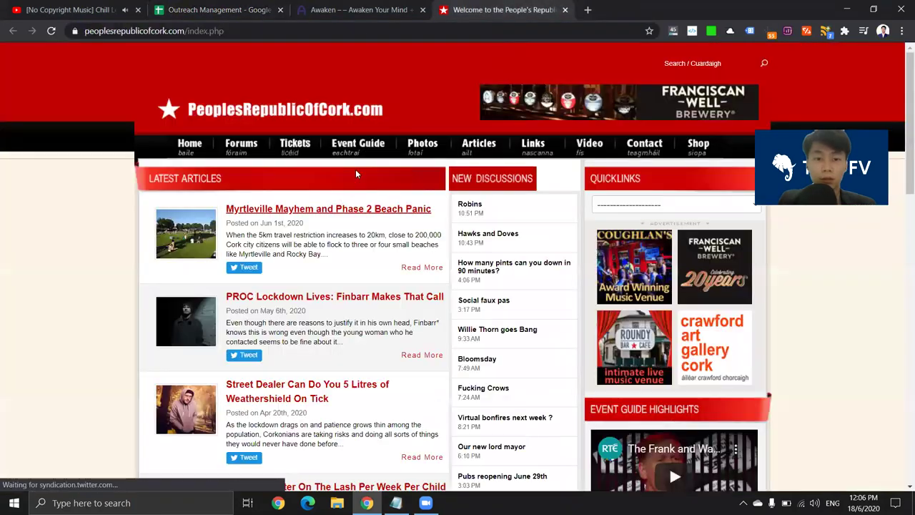
{"action": "scroll", "coordinate": [488, 444], "scroll_direction": "down", "scroll_amount": 15}
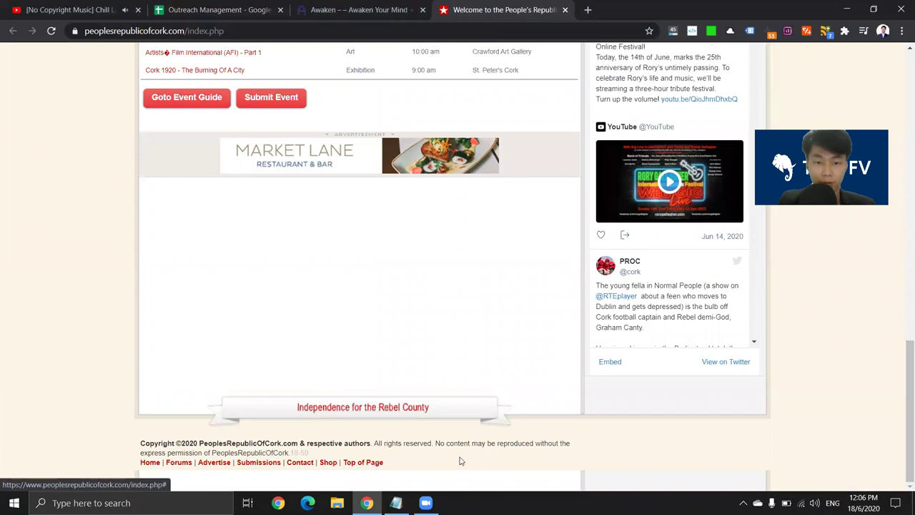
{"action": "left_click", "coordinate": [429, 10]}
{"action": "left_click", "coordinate": [251, 7]}
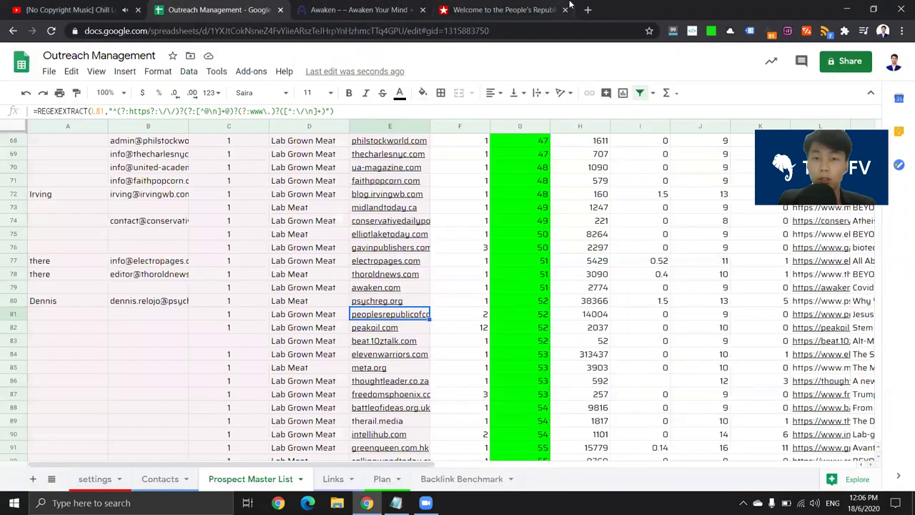
{"action": "left_click", "coordinate": [505, 10]}
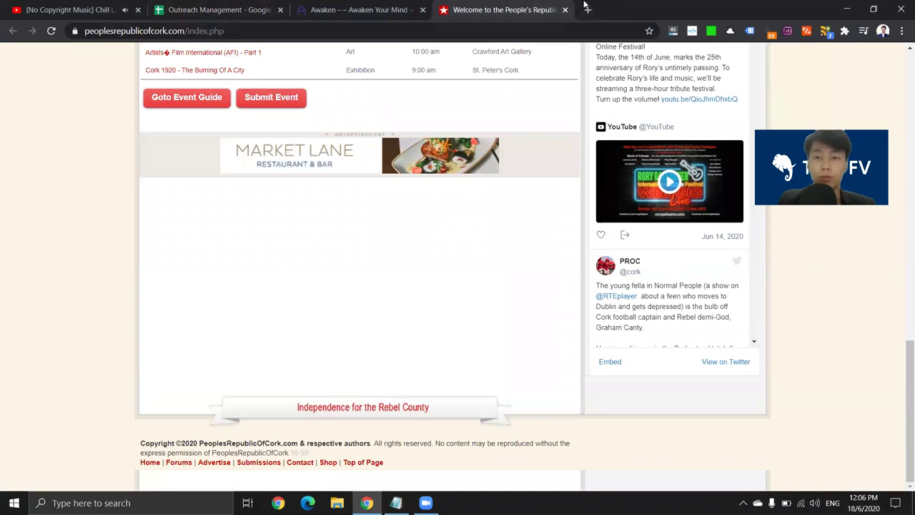
Load YouTube in a new tab and open the "Study Music Alpha Waves" video from its home page in a separate tab.
{"action": "left_click", "coordinate": [588, 9]}
{"action": "type", "text": "yo"}
{"action": "key", "text": "Return"}
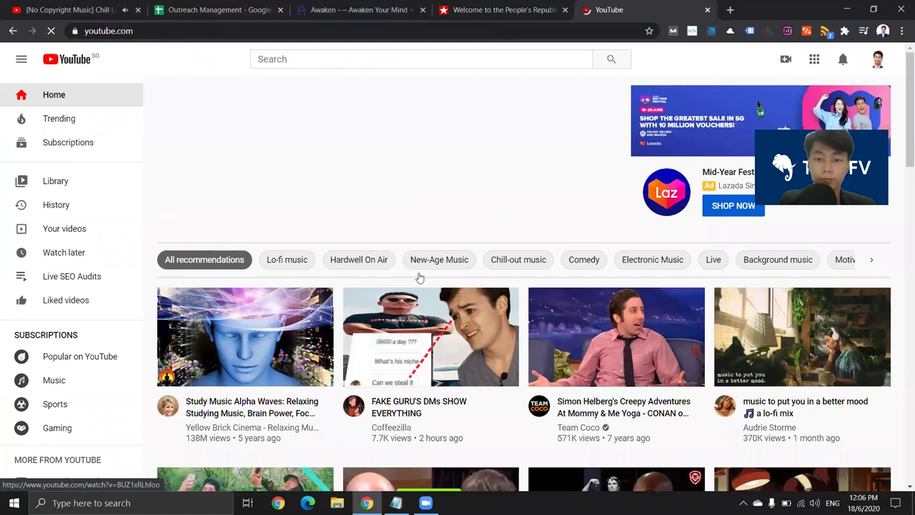
{"action": "right_click", "coordinate": [220, 405]}
{"action": "left_click", "coordinate": [257, 287]}
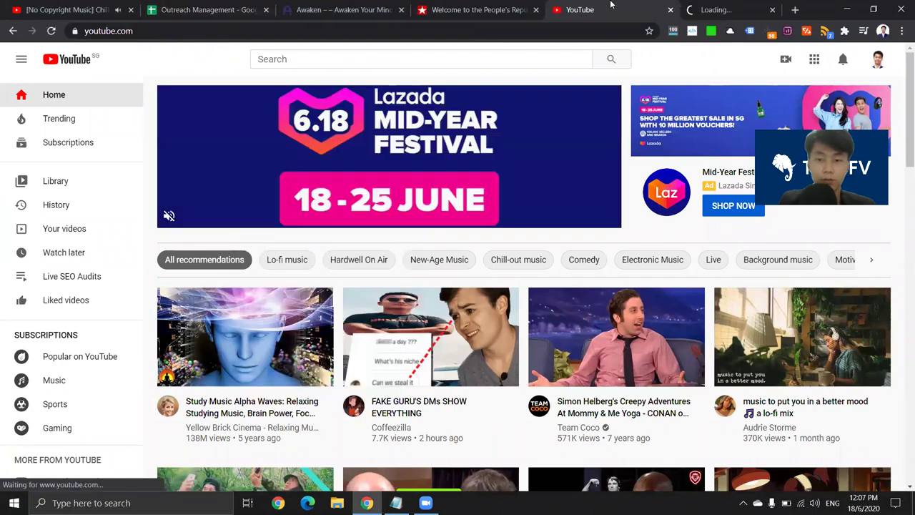
{"action": "left_click", "coordinate": [710, 11]}
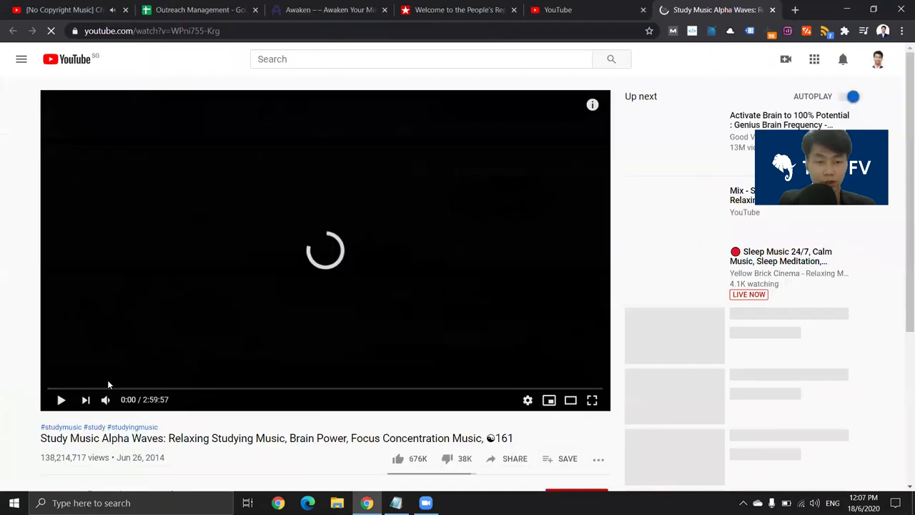
Open the Yellow Brick Cinema channel from the video and go to the Details section of its About page.
{"action": "scroll", "coordinate": [137, 406], "scroll_direction": "down", "scroll_amount": 3}
{"action": "left_click", "coordinate": [193, 257]}
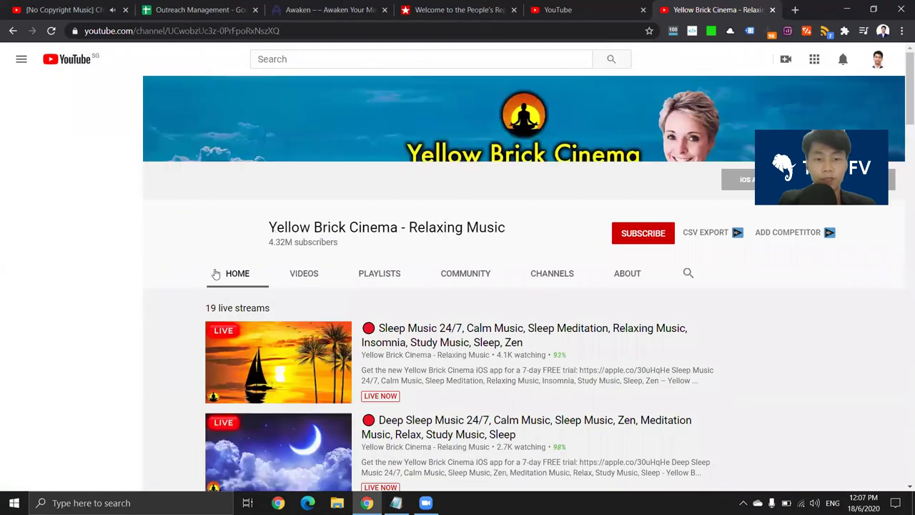
{"action": "left_click", "coordinate": [630, 273]}
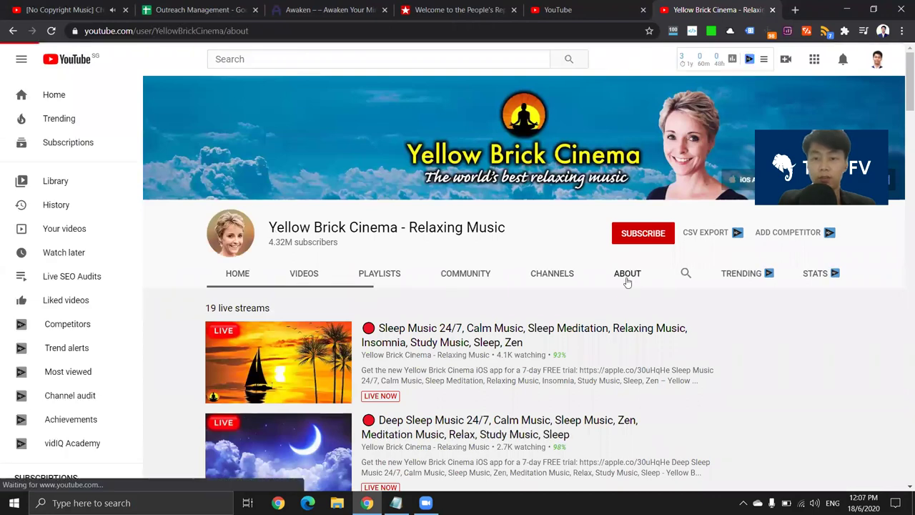
{"action": "scroll", "coordinate": [409, 313], "scroll_direction": "down", "scroll_amount": 3}
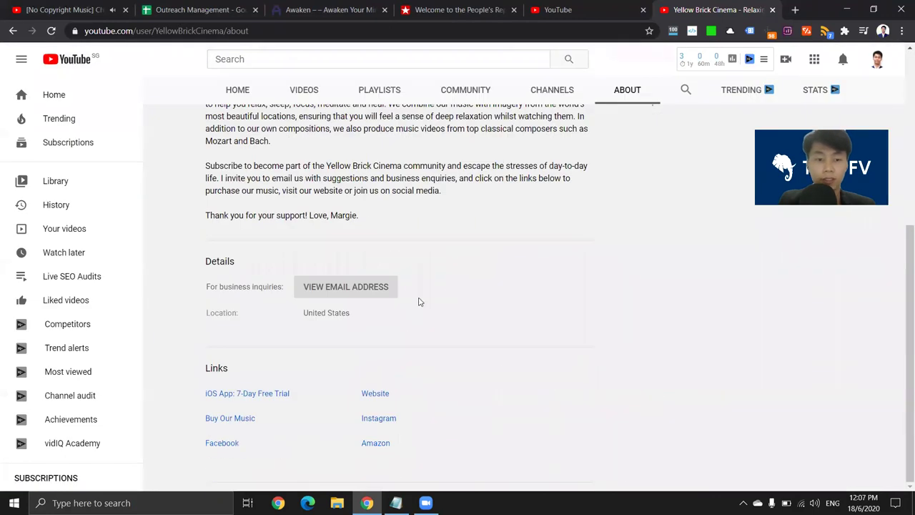
Reveal the channel's business inquiries e-mail address, submitting the reCAPTCHA check.
{"action": "double_click", "coordinate": [229, 287]}
{"action": "left_click", "coordinate": [236, 286]}
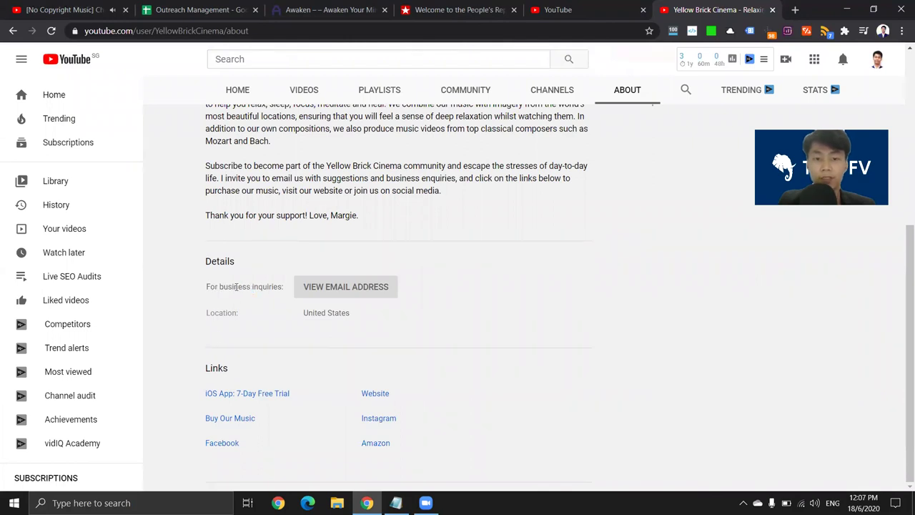
{"action": "left_click", "coordinate": [322, 296]}
{"action": "left_click", "coordinate": [323, 296]}
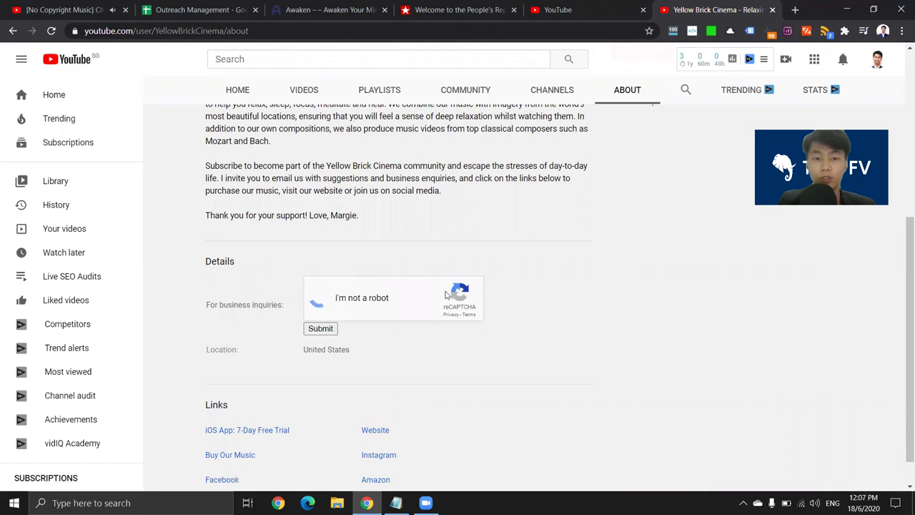
{"action": "left_click", "coordinate": [321, 329]}
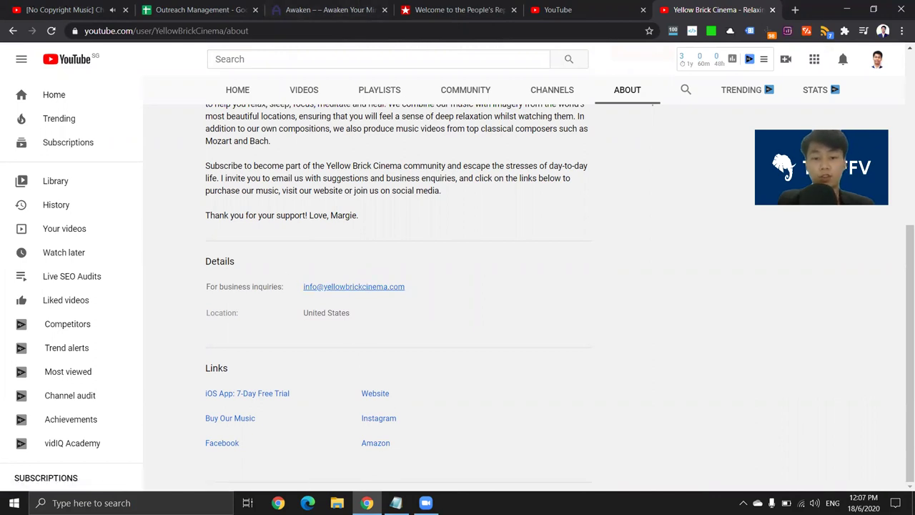
Review the list of e-mail sources in Notepad, then return to the YouTube home page in the browser.
{"action": "left_click", "coordinate": [396, 503]}
{"action": "left_click", "coordinate": [172, 195]}
{"action": "left_click", "coordinate": [123, 227]}
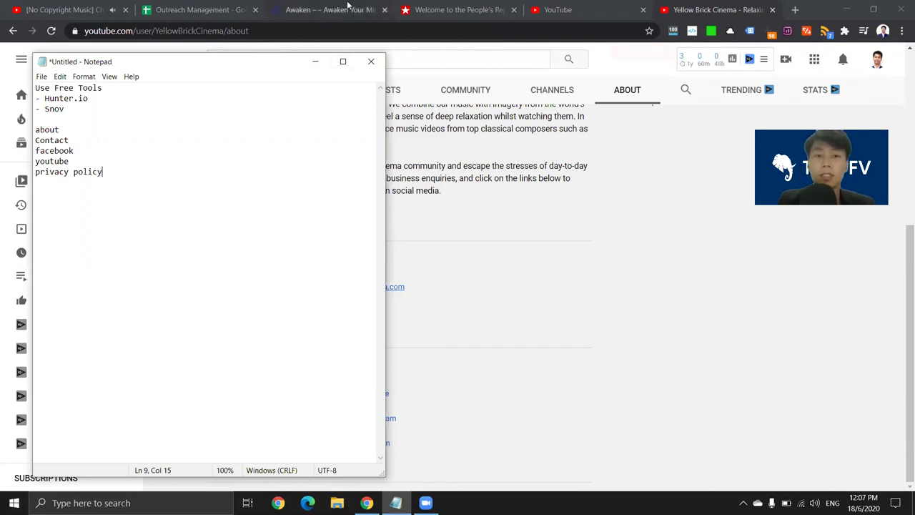
{"action": "left_click", "coordinate": [572, 10]}
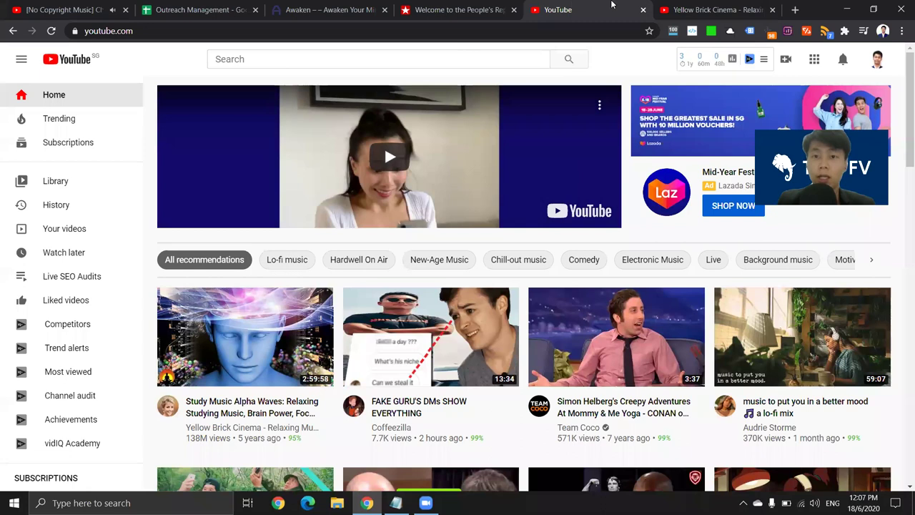